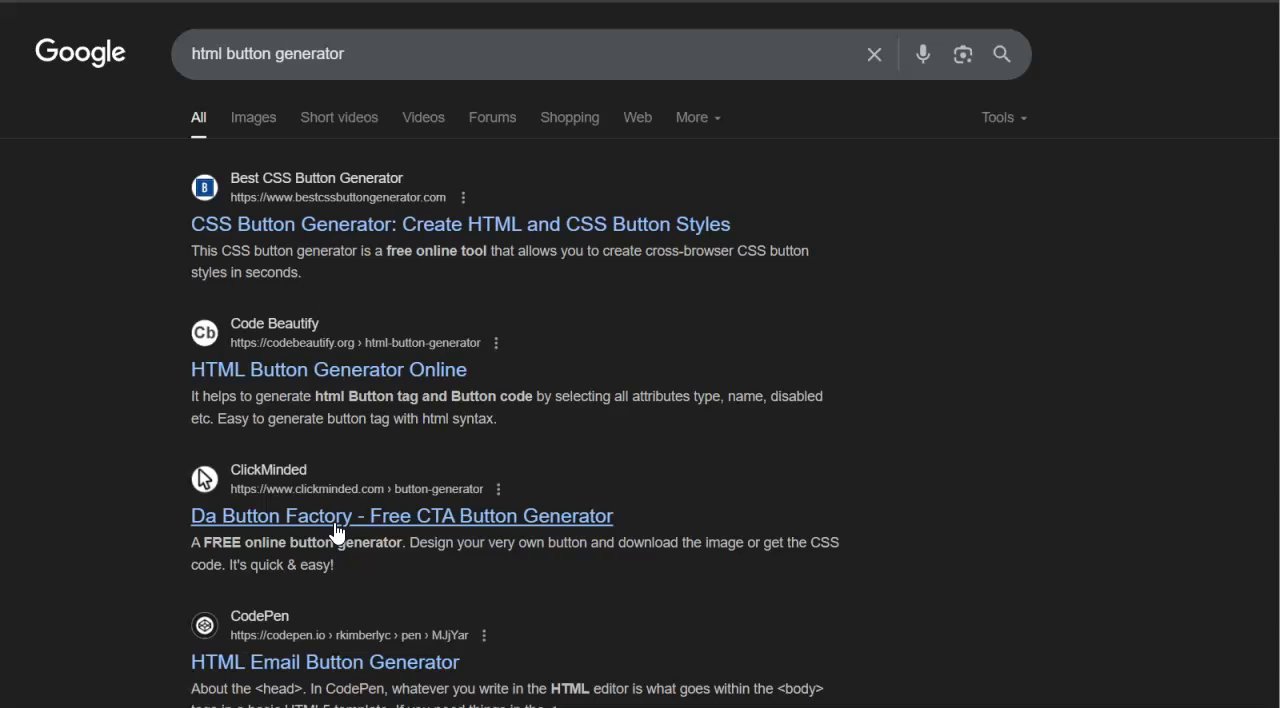
- Open ClickMinded's Da Button Factory – Free CTA Button Generator from the search results and bring its button settings into view
{"action": "left_click", "coordinate": [325, 529]}
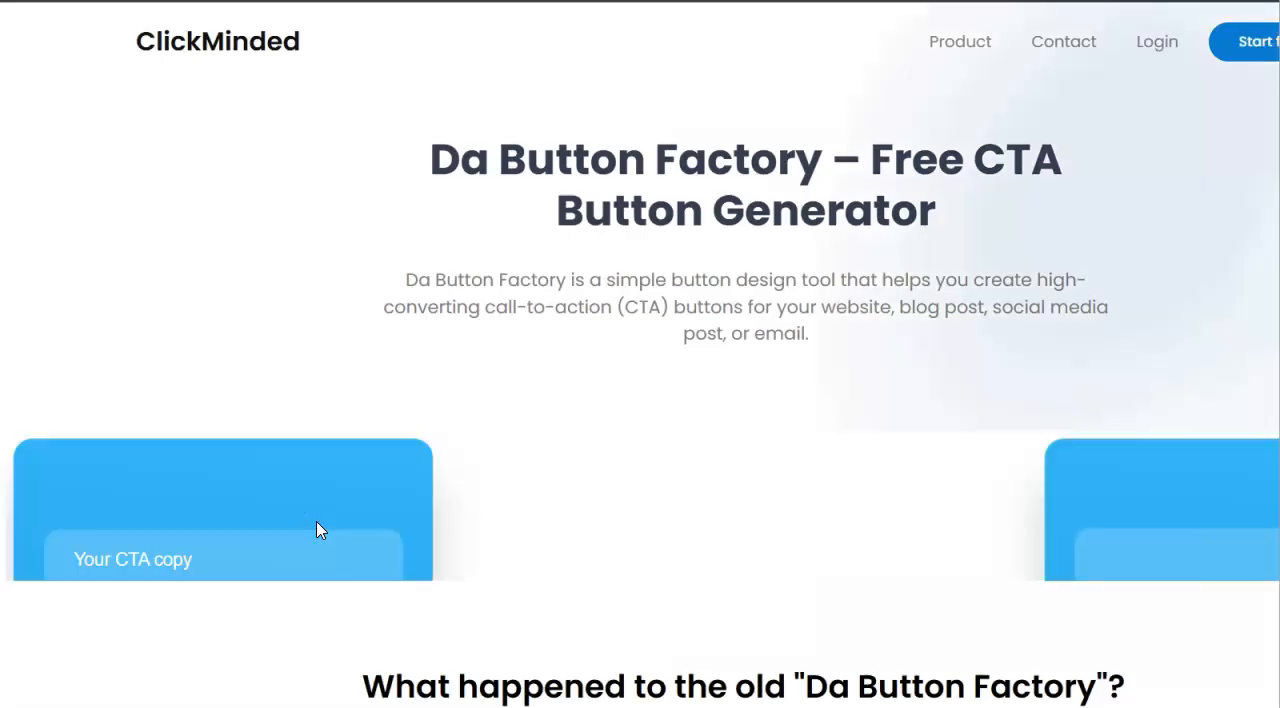
{"action": "left_click", "coordinate": [341, 338]}
{"action": "left_click", "coordinate": [250, 163]}
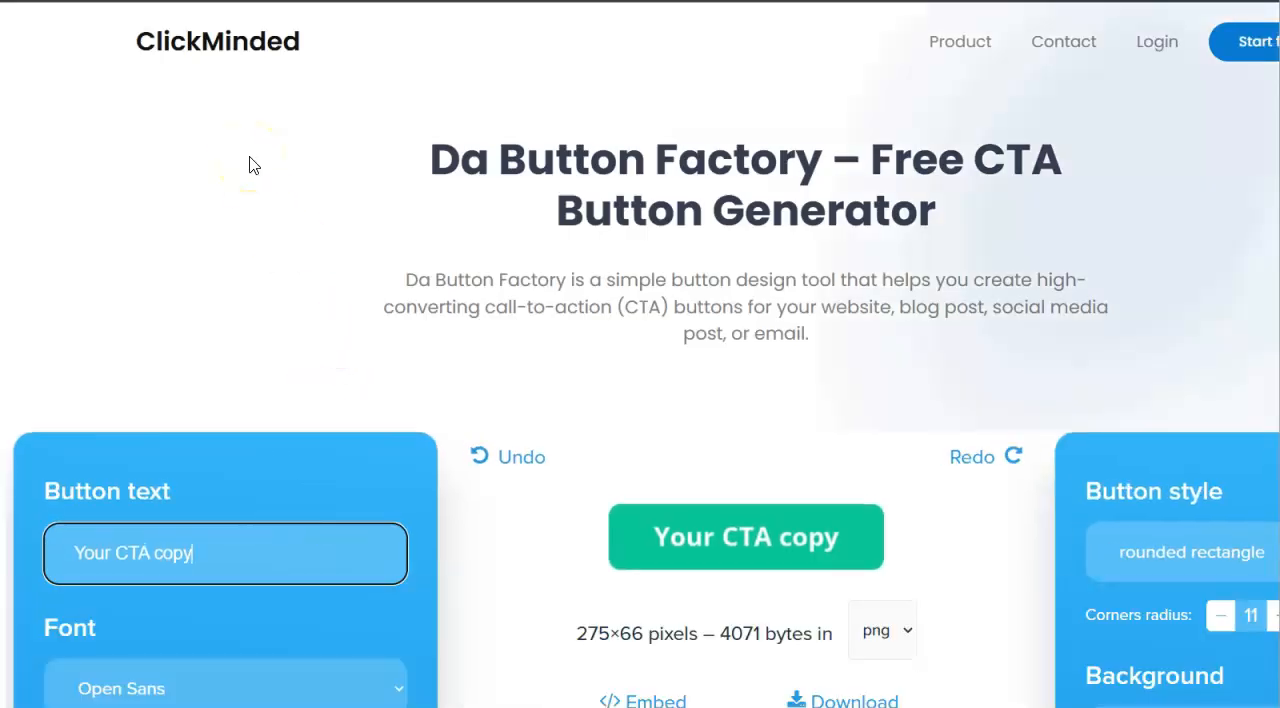
{"action": "left_click", "coordinate": [1053, 103]}
{"action": "left_click", "coordinate": [1250, 372]}
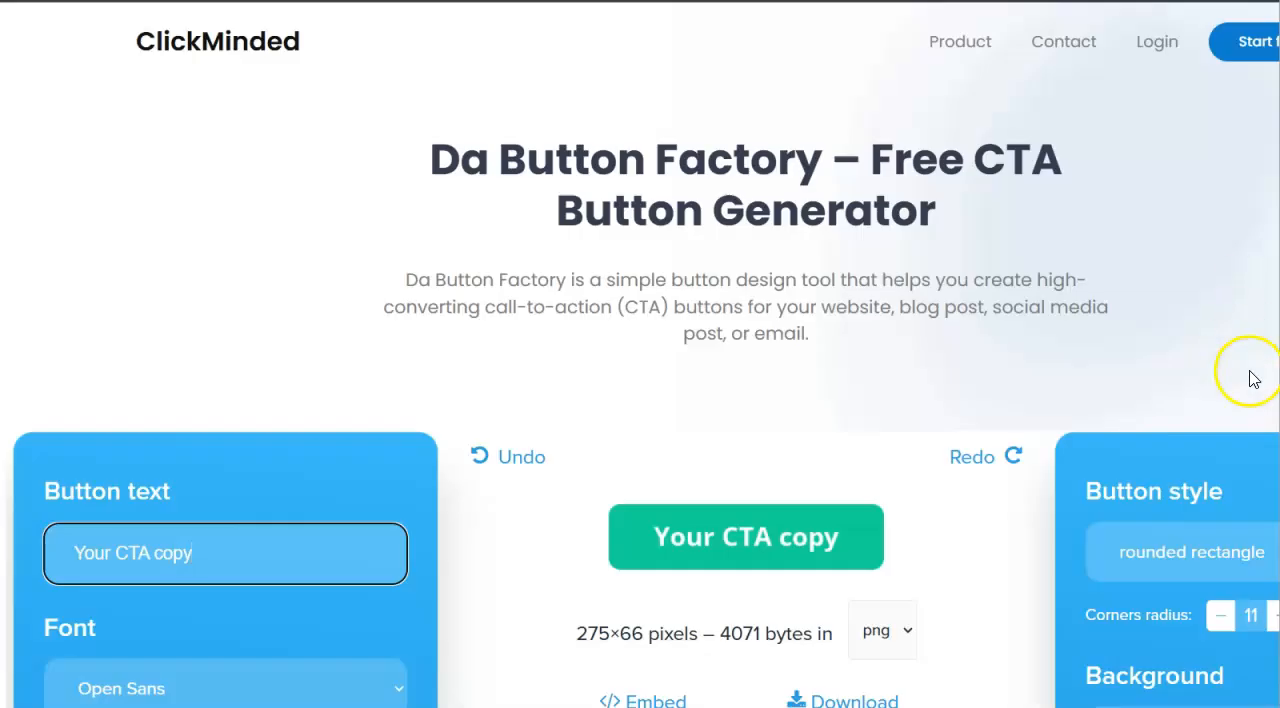
{"action": "scroll", "coordinate": [640, 400], "scroll_direction": "down", "scroll_amount": 3}
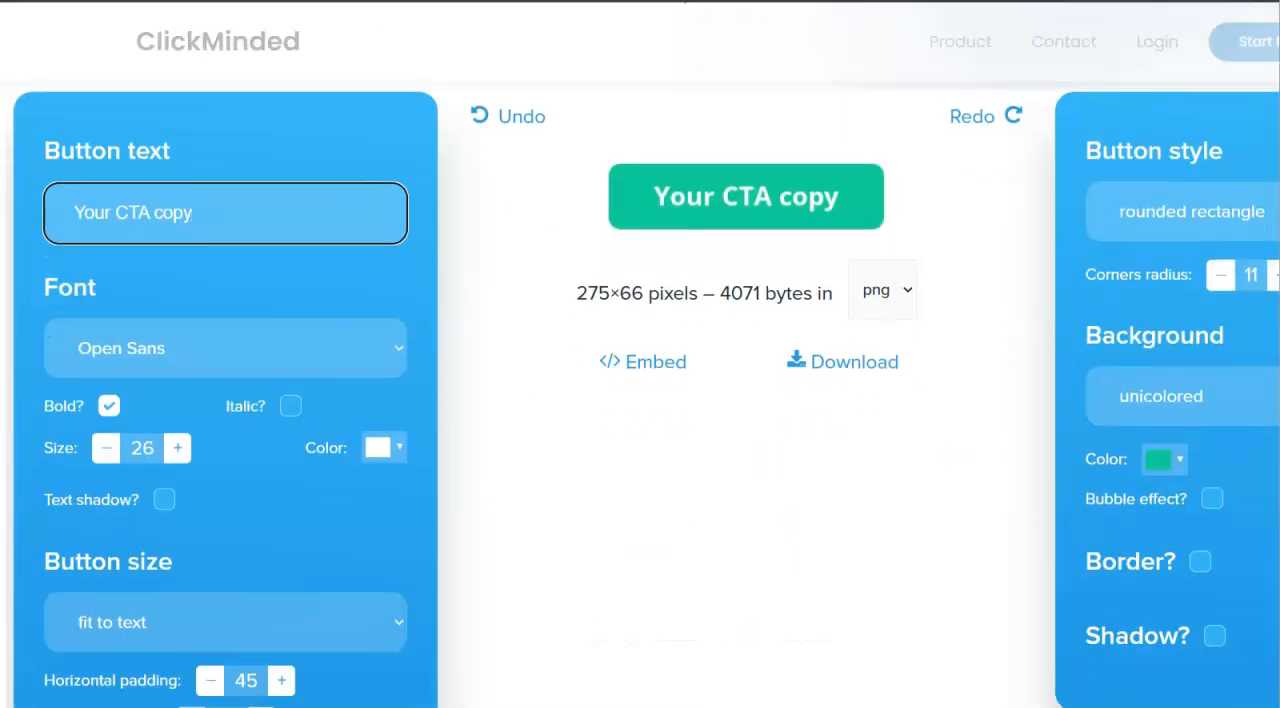
{"action": "scroll", "coordinate": [640, 400], "scroll_direction": "up", "scroll_amount": 2}
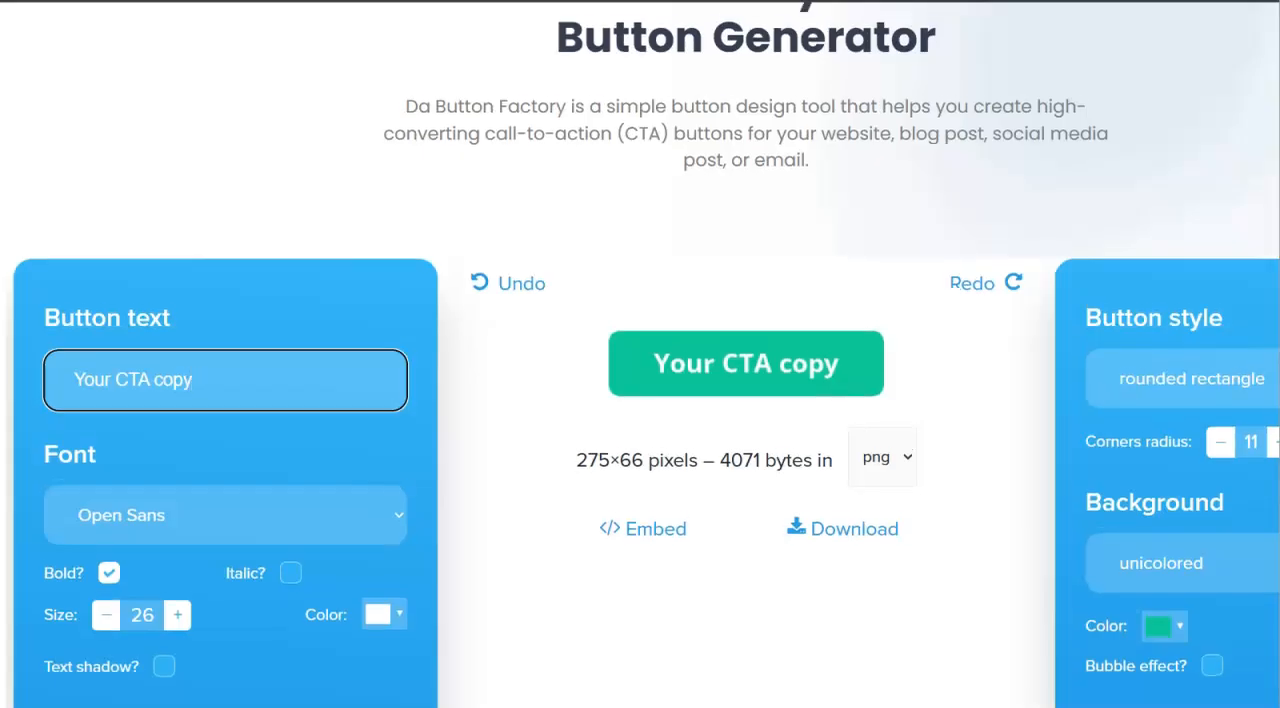
{"action": "scroll", "coordinate": [640, 354], "scroll_direction": "down", "scroll_amount": 1}
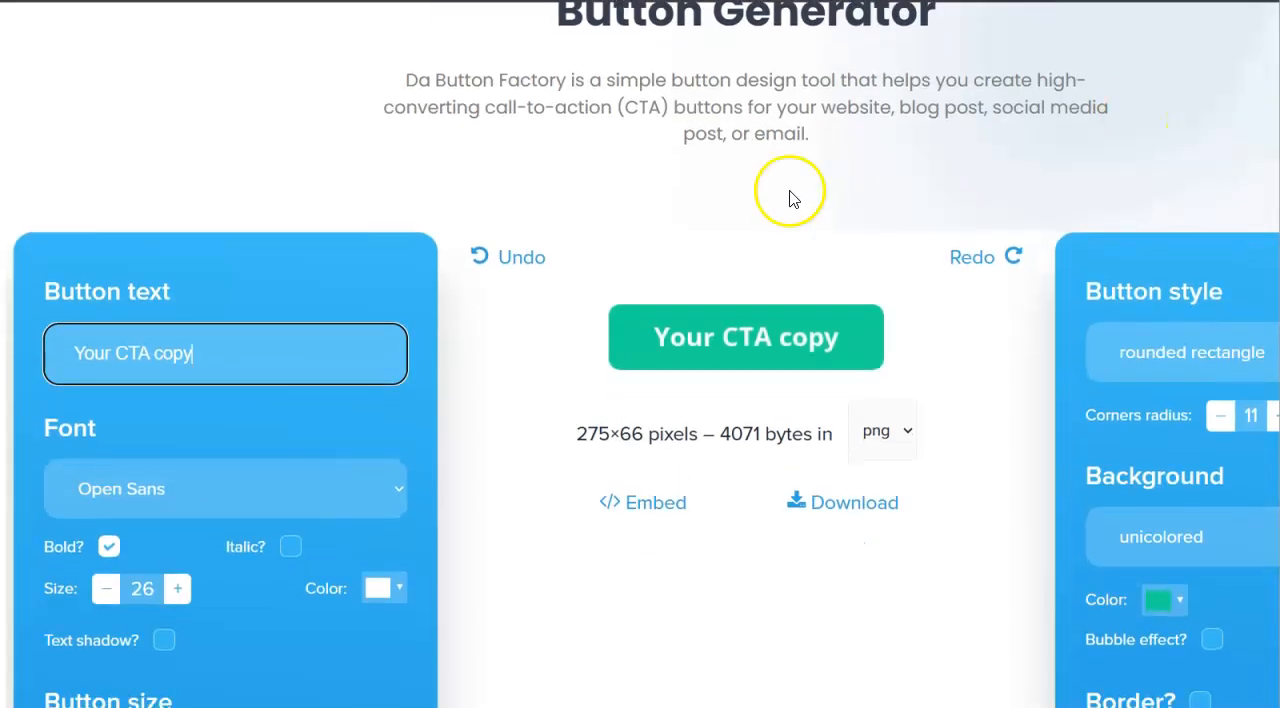
- Replace the placeholder button text with "Get your free download today!"
{"action": "left_click_drag", "start_coordinate": [194, 356], "coordinate": [51, 359]}
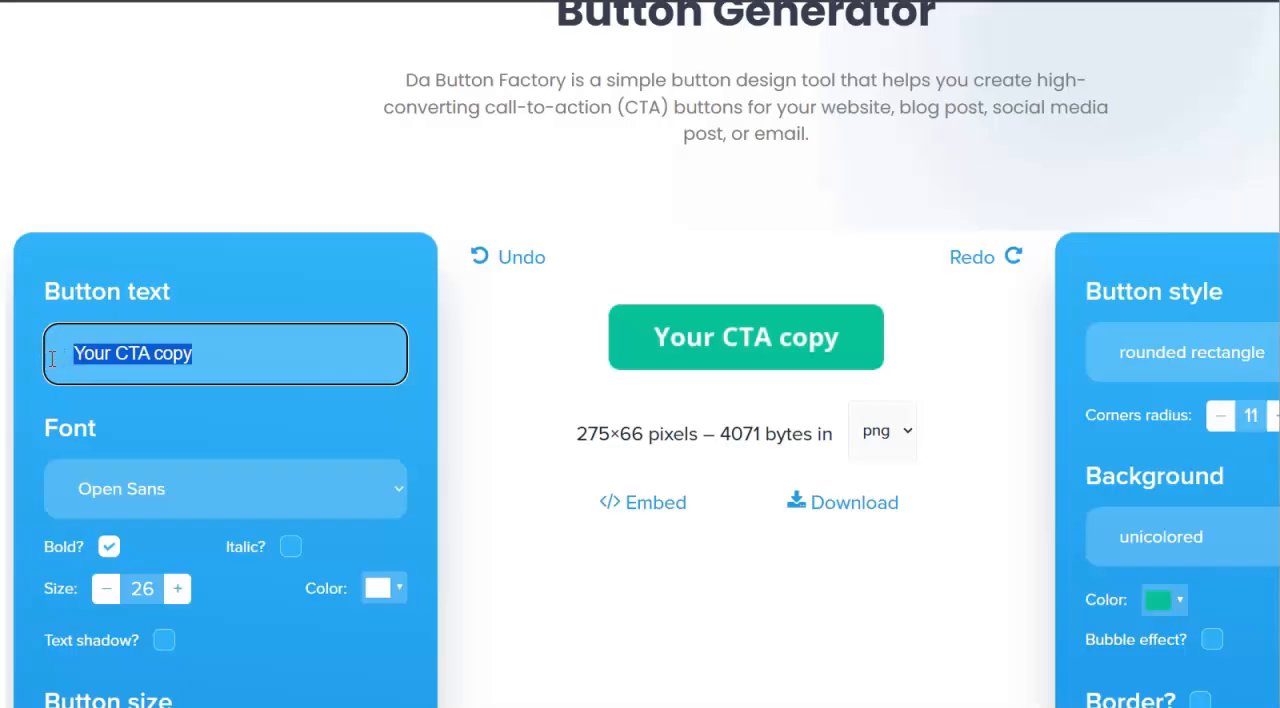
{"action": "type", "text": "Get your"}
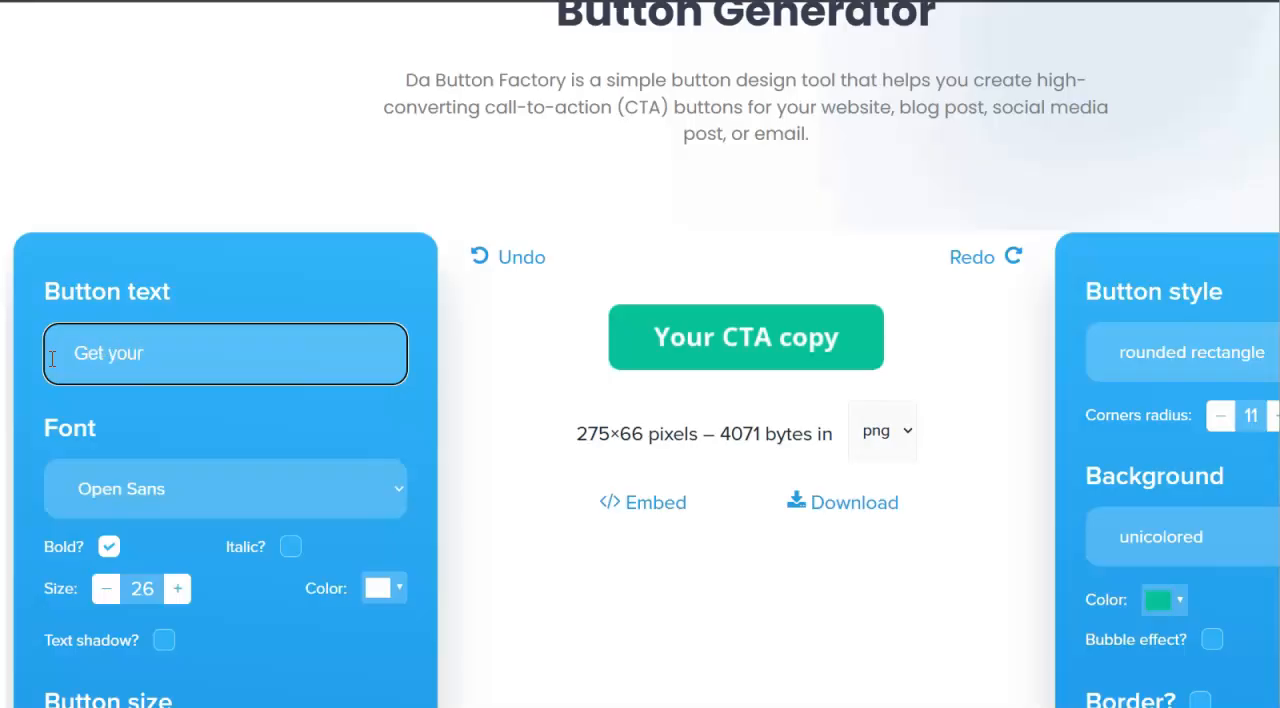
{"action": "type", "text": " free download tod"}
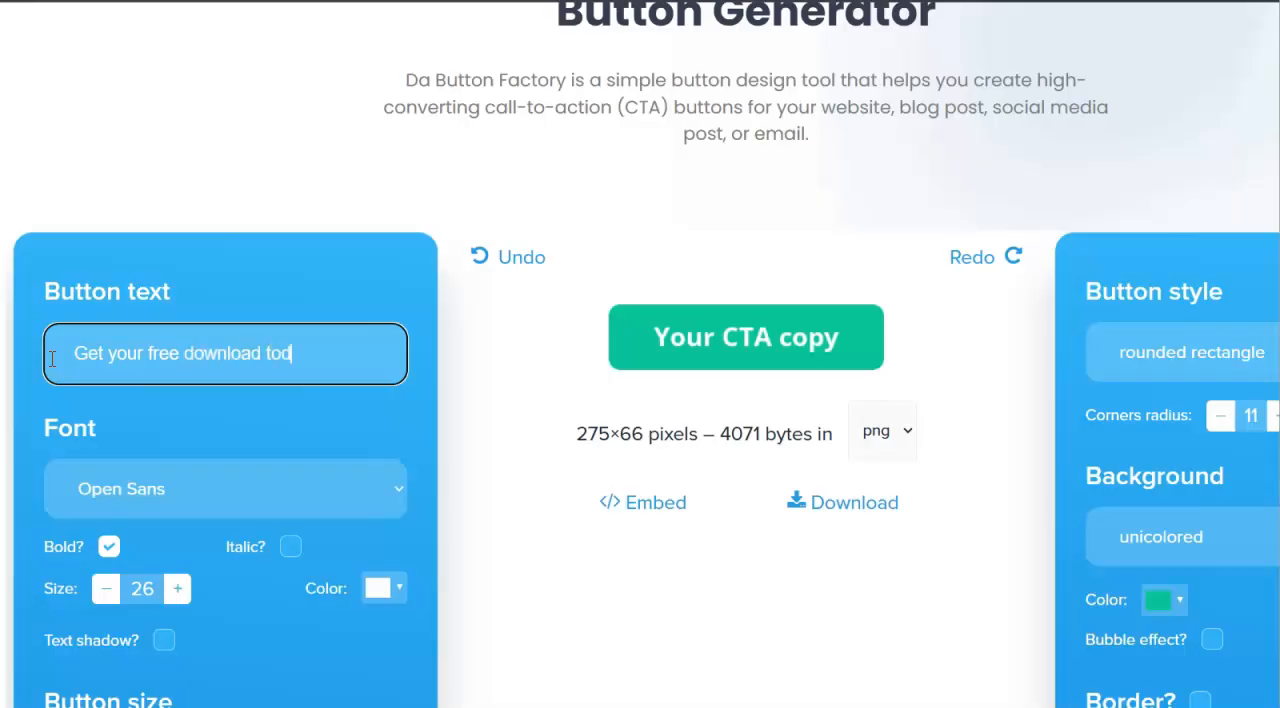
{"action": "type", "text": "ay!"}
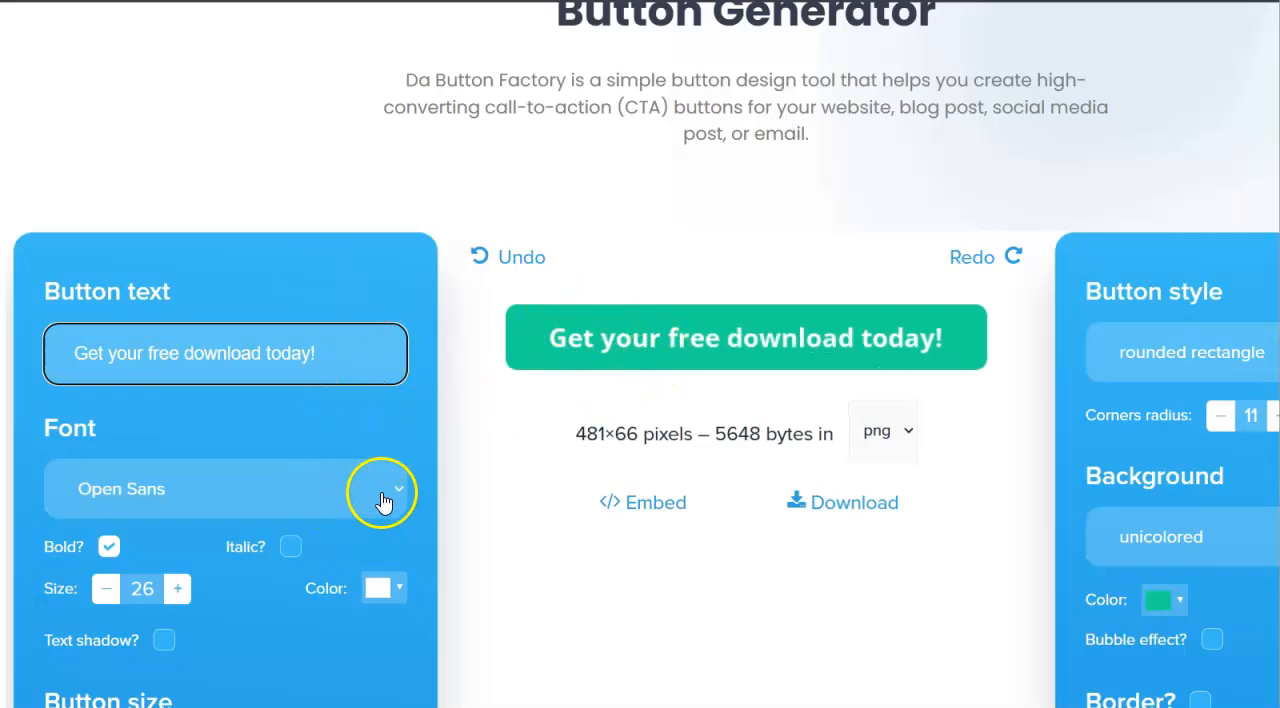
- Set the button font to Droid and turn on the text shadow
{"action": "left_click", "coordinate": [382, 492]}
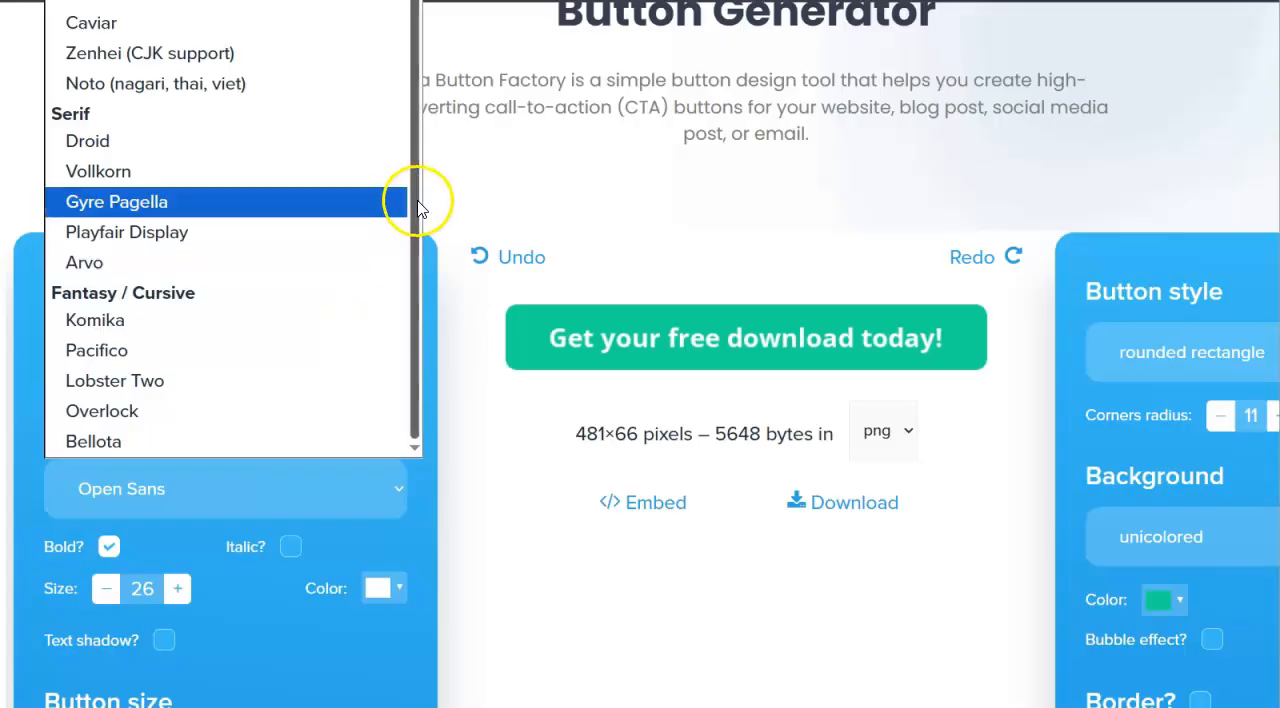
{"action": "left_click", "coordinate": [163, 147]}
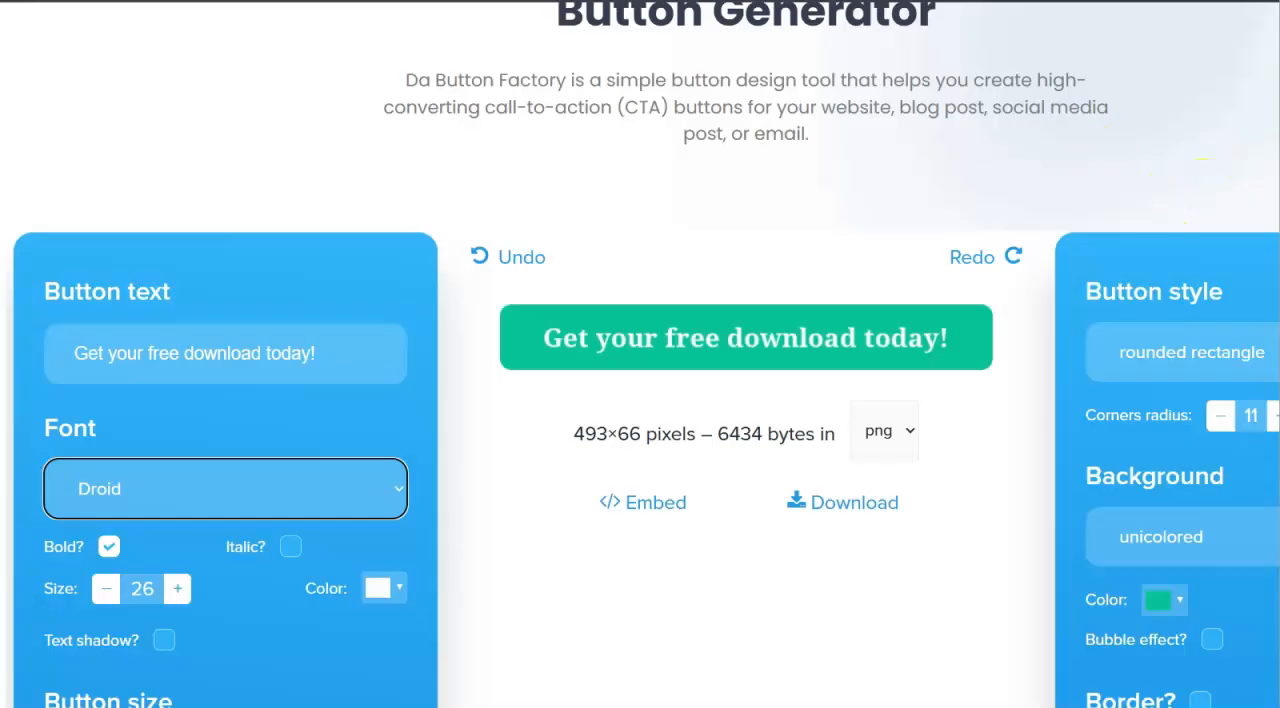
{"action": "scroll", "coordinate": [640, 400], "scroll_direction": "down", "scroll_amount": 5}
{"action": "scroll", "coordinate": [640, 400], "scroll_direction": "up", "scroll_amount": 2}
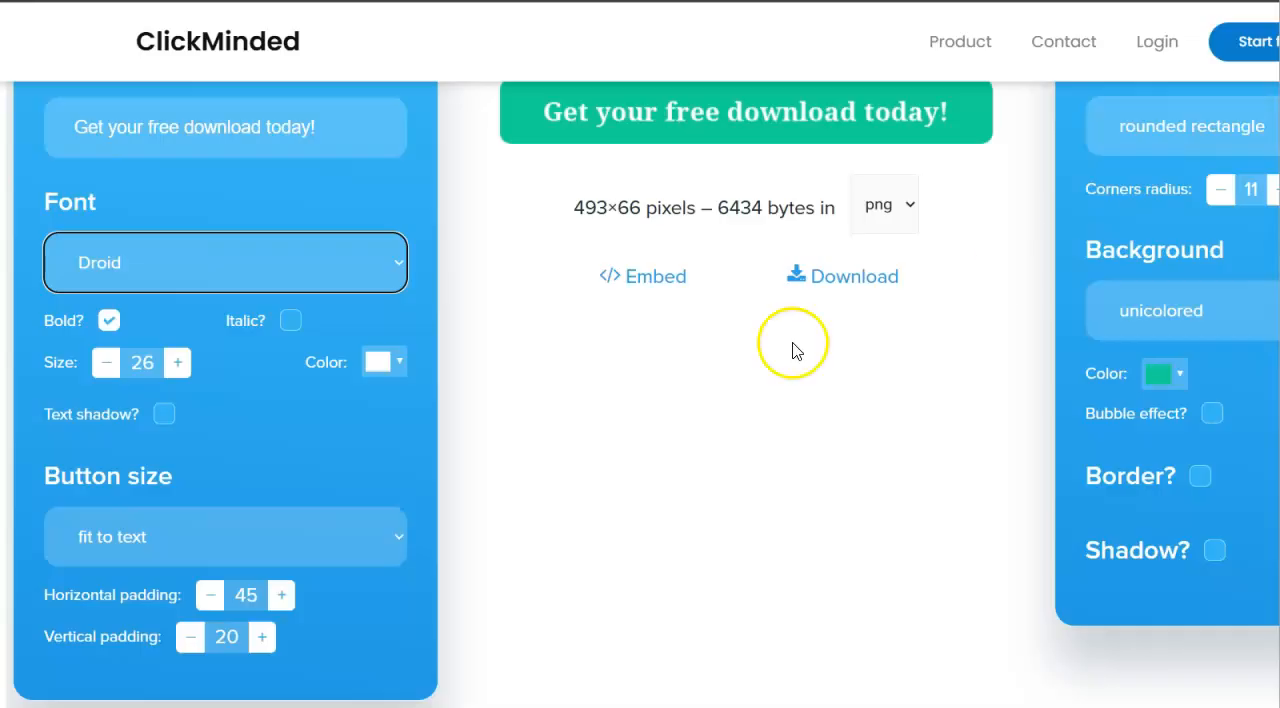
{"action": "left_click", "coordinate": [164, 415]}
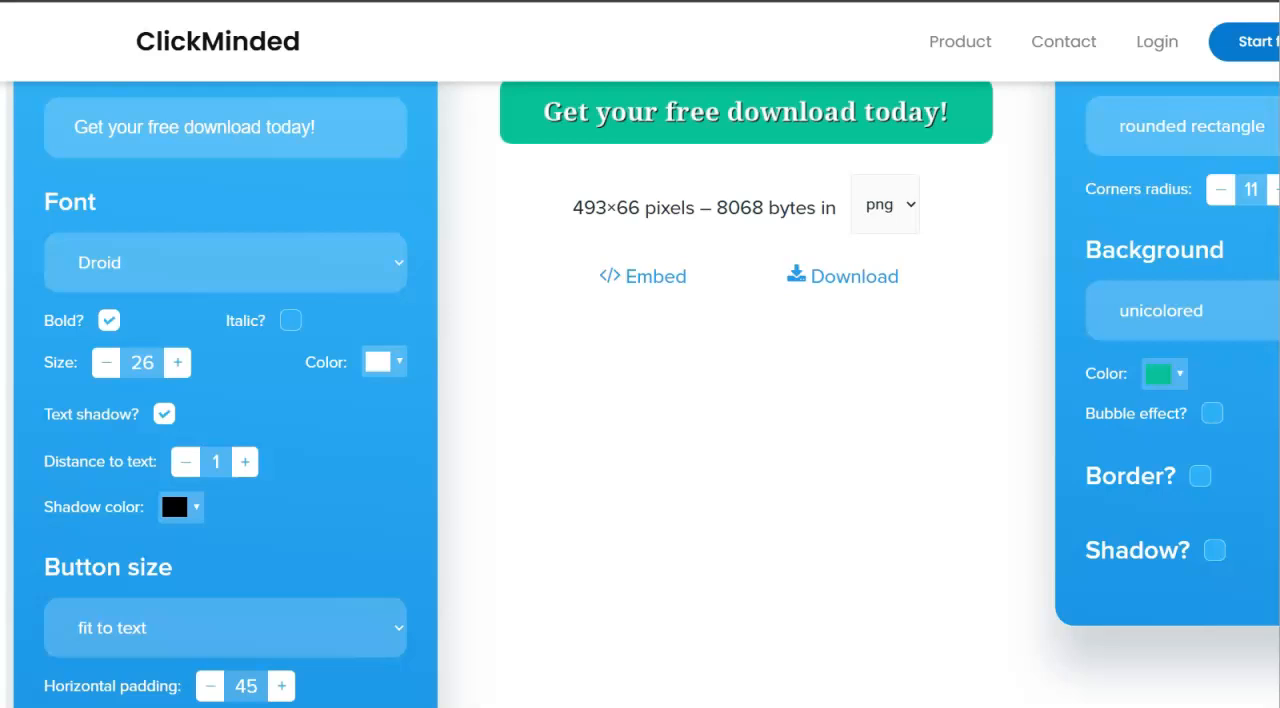
- Turn on the border and the shadow for the button
{"action": "scroll", "coordinate": [171, 481], "scroll_direction": "down", "scroll_amount": 5}
{"action": "scroll", "coordinate": [171, 481], "scroll_direction": "up", "scroll_amount": 3}
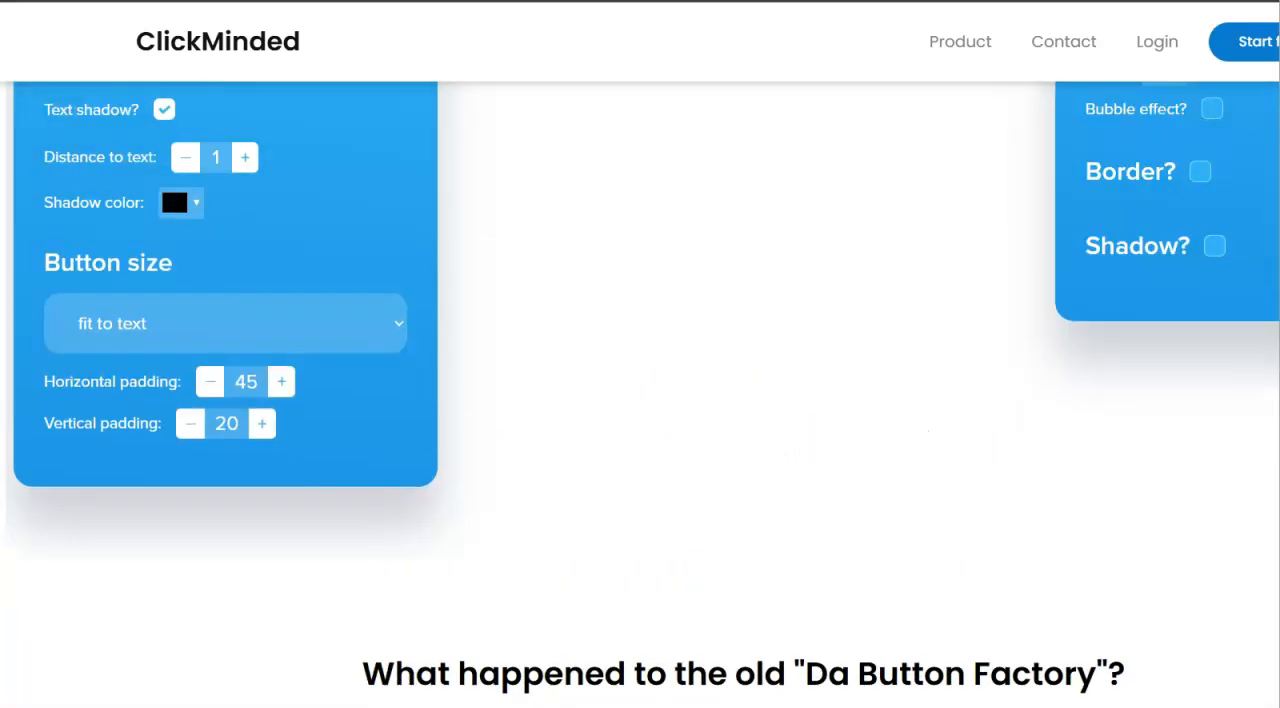
{"action": "scroll", "coordinate": [640, 394], "scroll_direction": "down", "scroll_amount": 4}
{"action": "scroll", "coordinate": [640, 394], "scroll_direction": "up", "scroll_amount": 4}
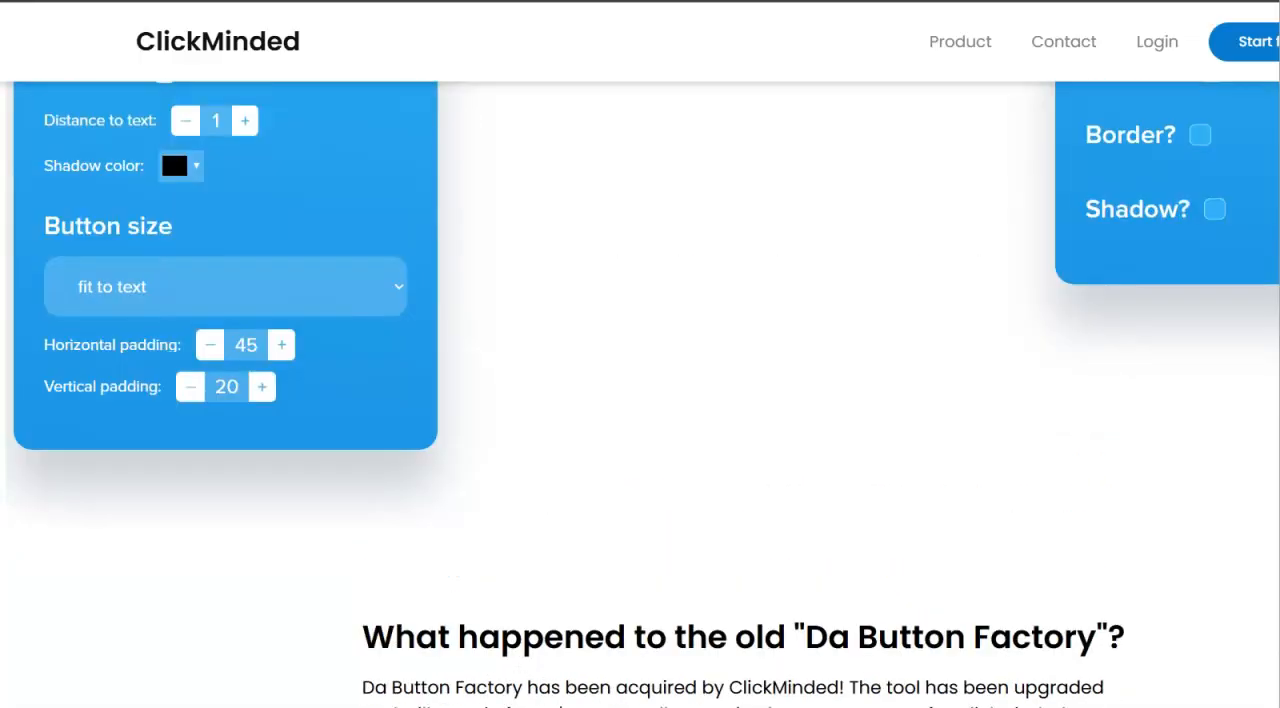
{"action": "scroll", "coordinate": [640, 394], "scroll_direction": "up", "scroll_amount": 4}
{"action": "scroll", "coordinate": [640, 394], "scroll_direction": "down", "scroll_amount": 1}
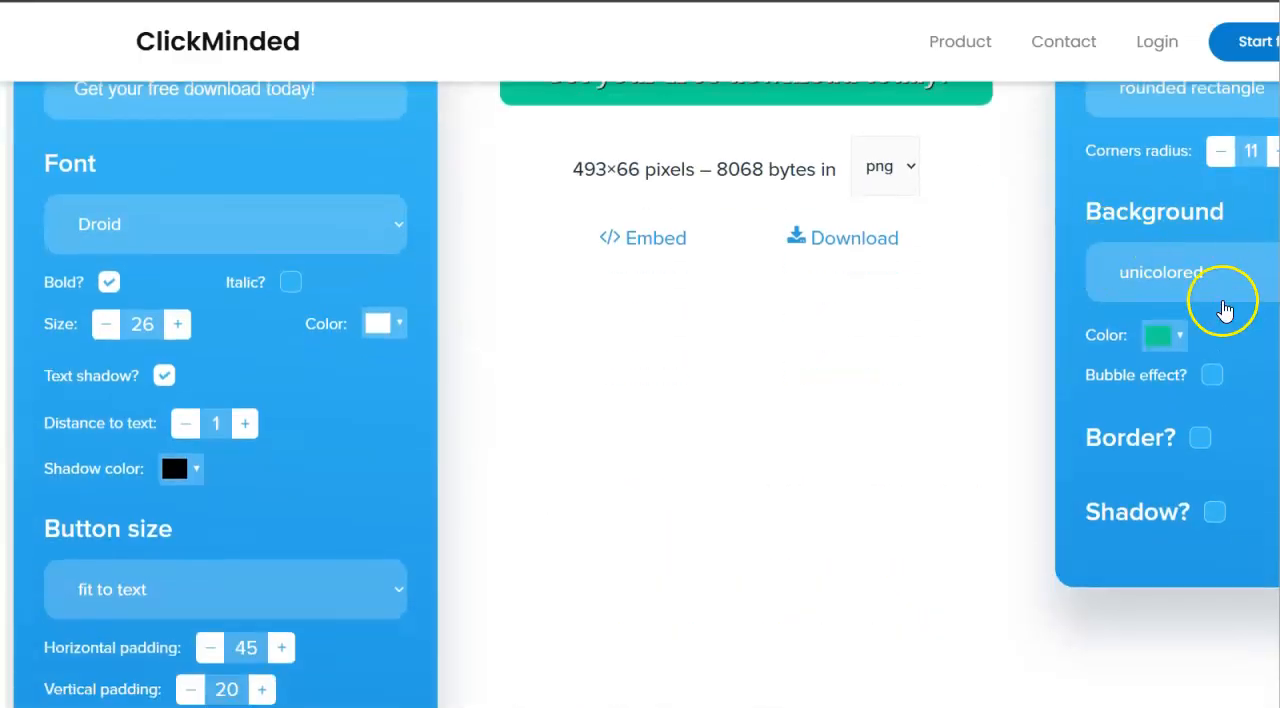
{"action": "left_click", "coordinate": [1200, 440]}
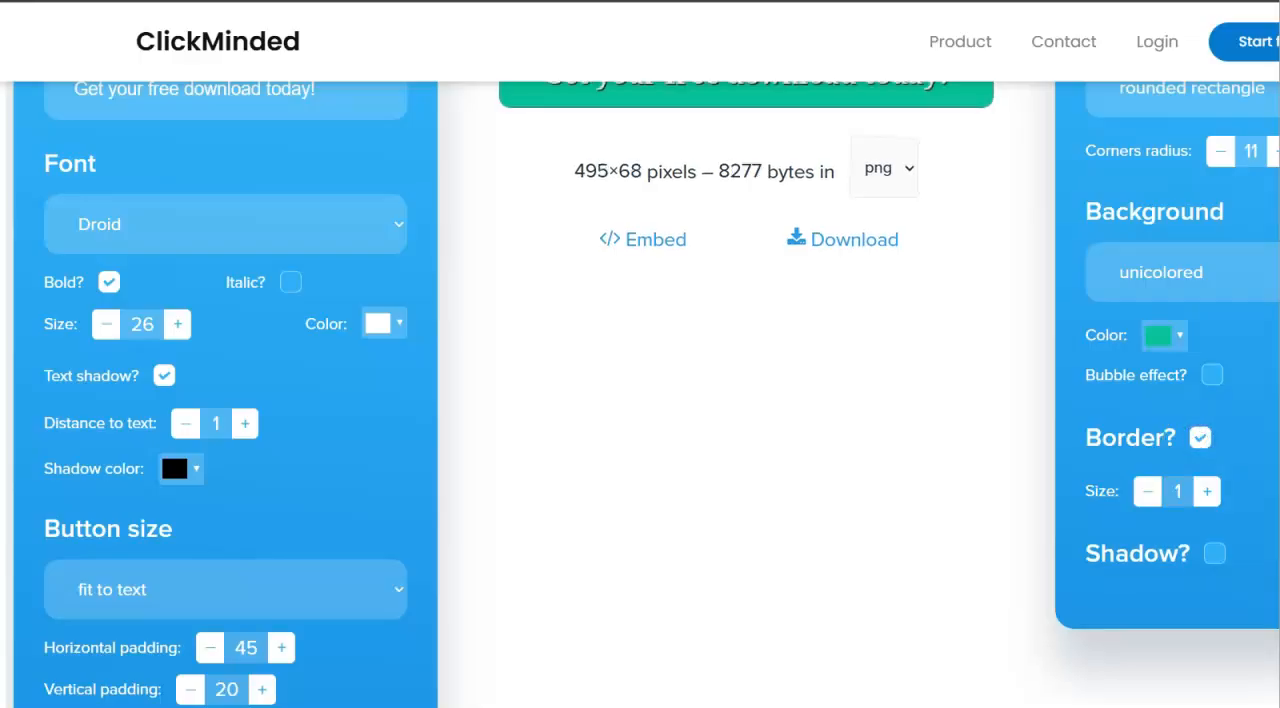
{"action": "scroll", "coordinate": [640, 394], "scroll_direction": "up", "scroll_amount": 3}
{"action": "scroll", "coordinate": [640, 394], "scroll_direction": "down", "scroll_amount": 2}
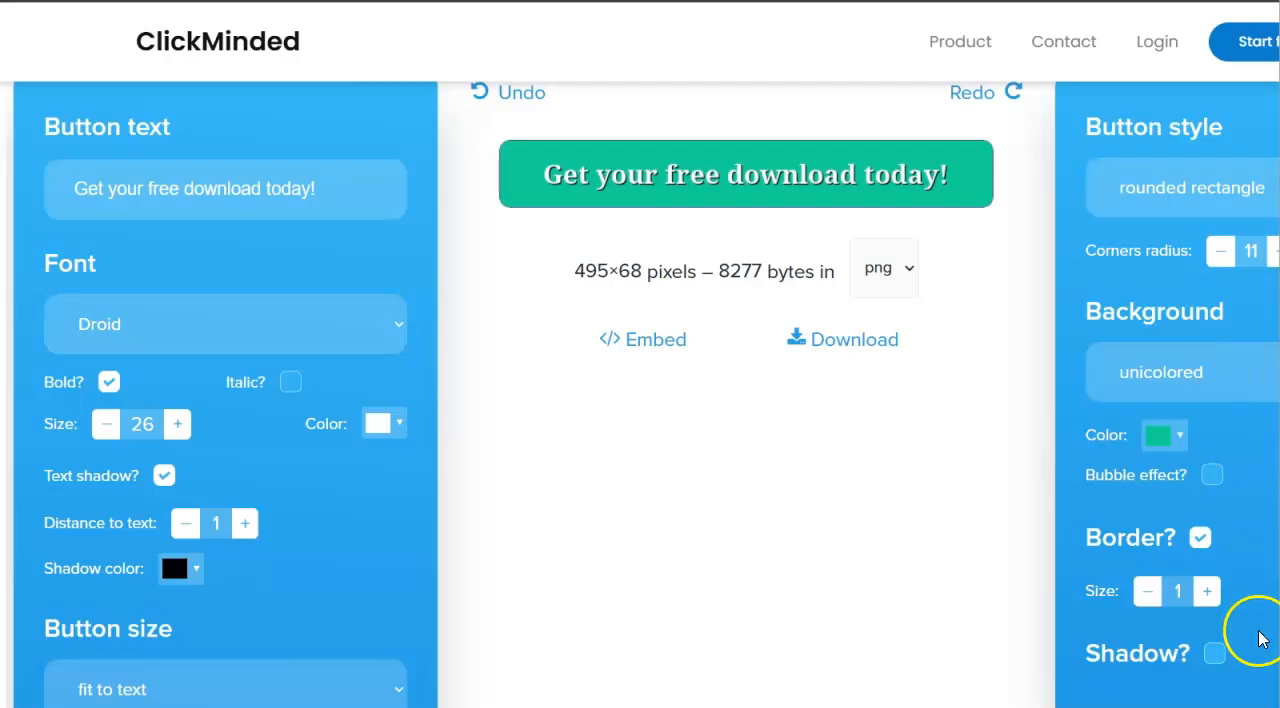
{"action": "left_click", "coordinate": [1214, 655]}
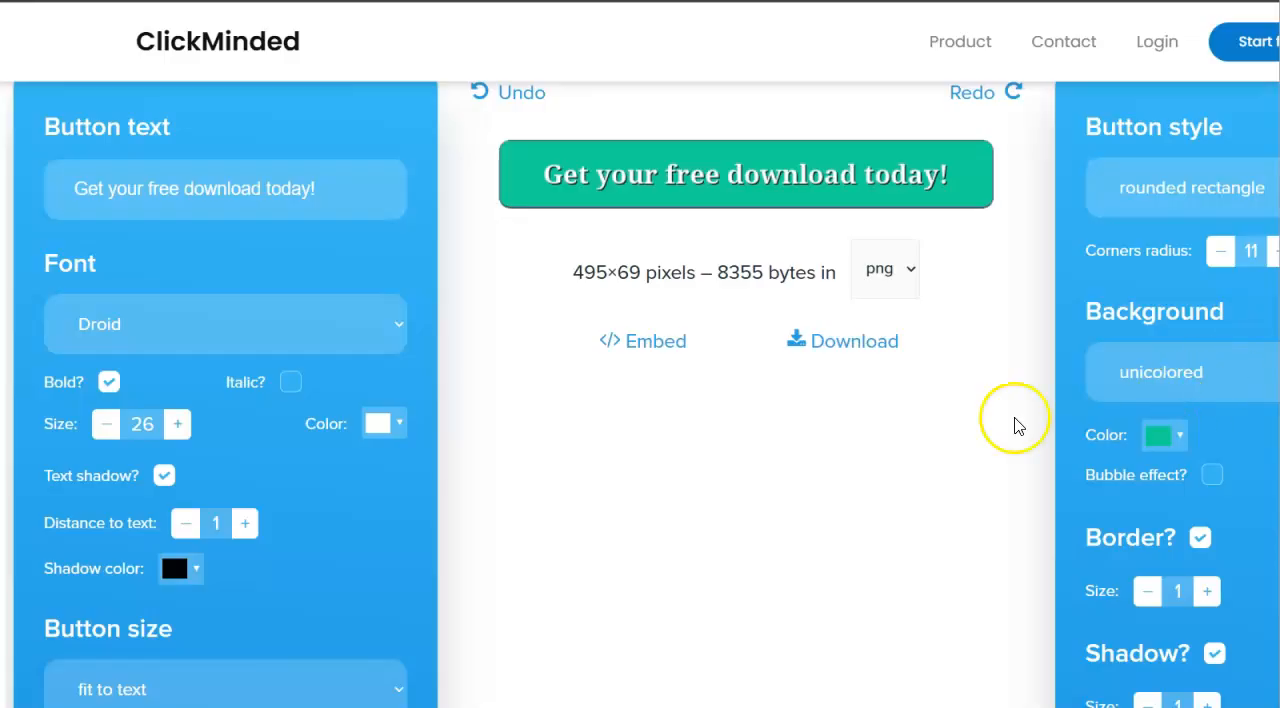
- Review the border and shadow settings, including the available shadow orientations
{"action": "key", "text": "ctrl+a"}
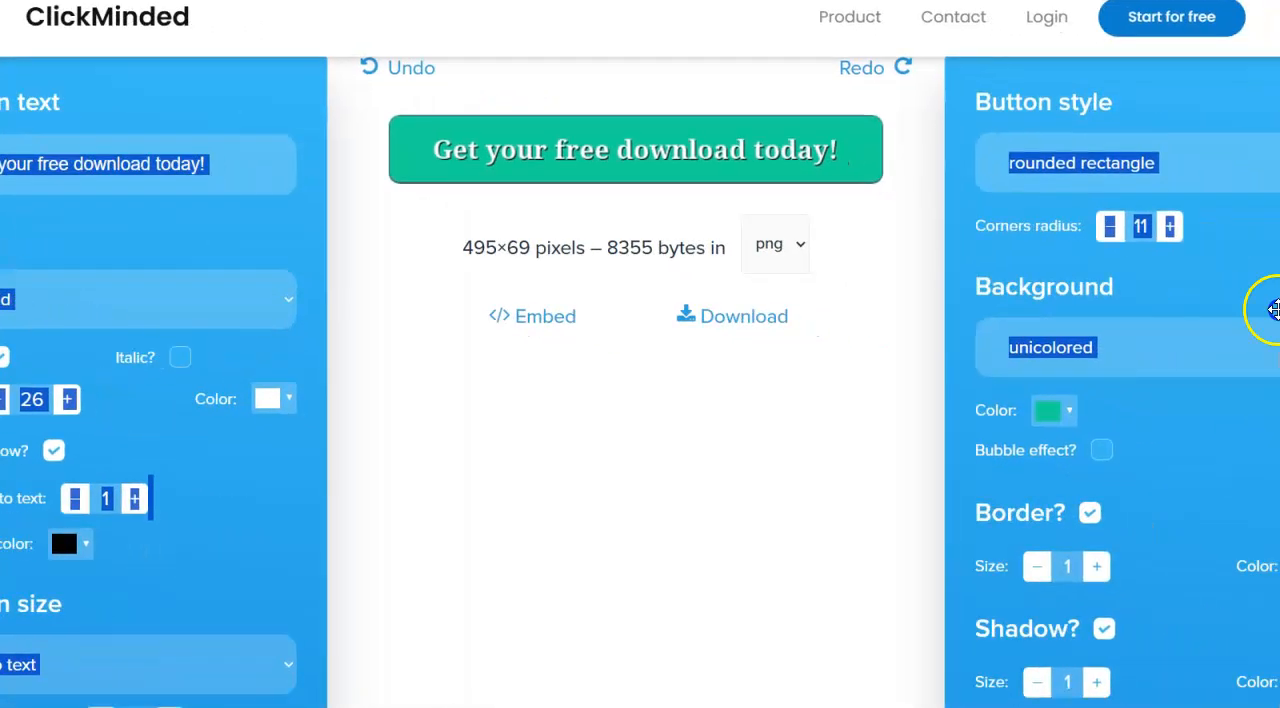
{"action": "left_click", "coordinate": [490, 706]}
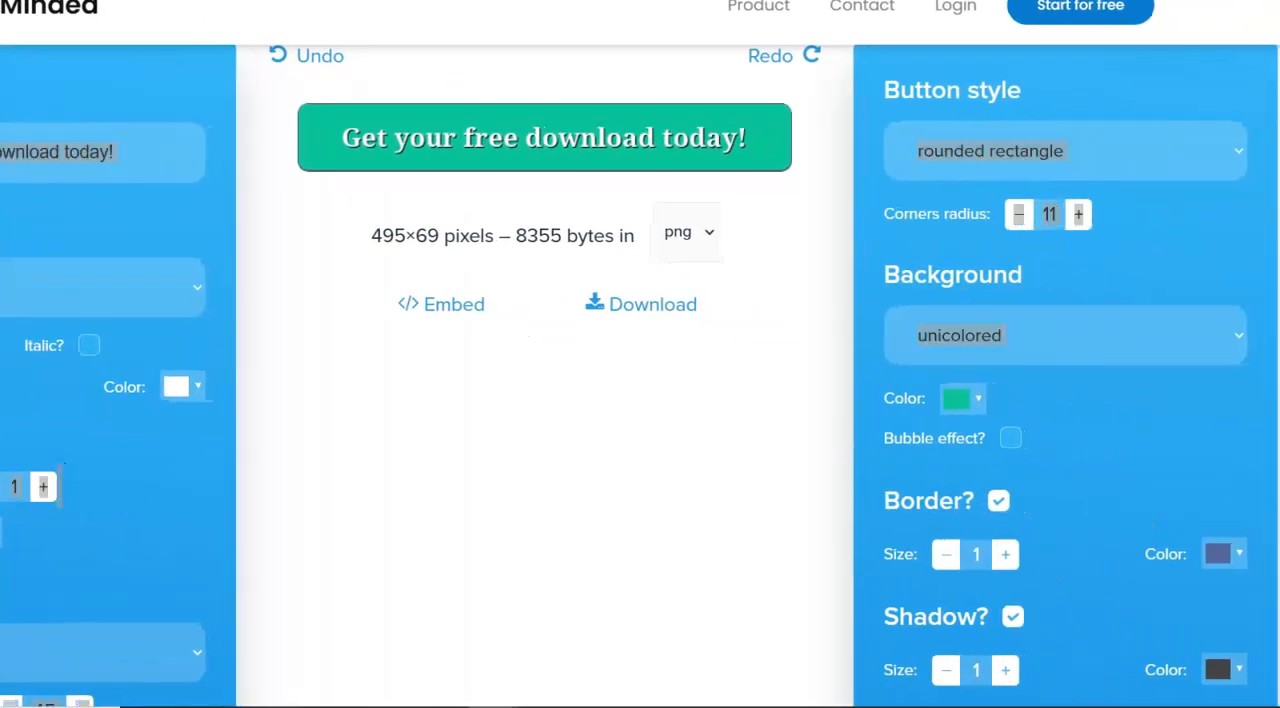
{"action": "scroll", "coordinate": [640, 400], "scroll_direction": "down", "scroll_amount": 4}
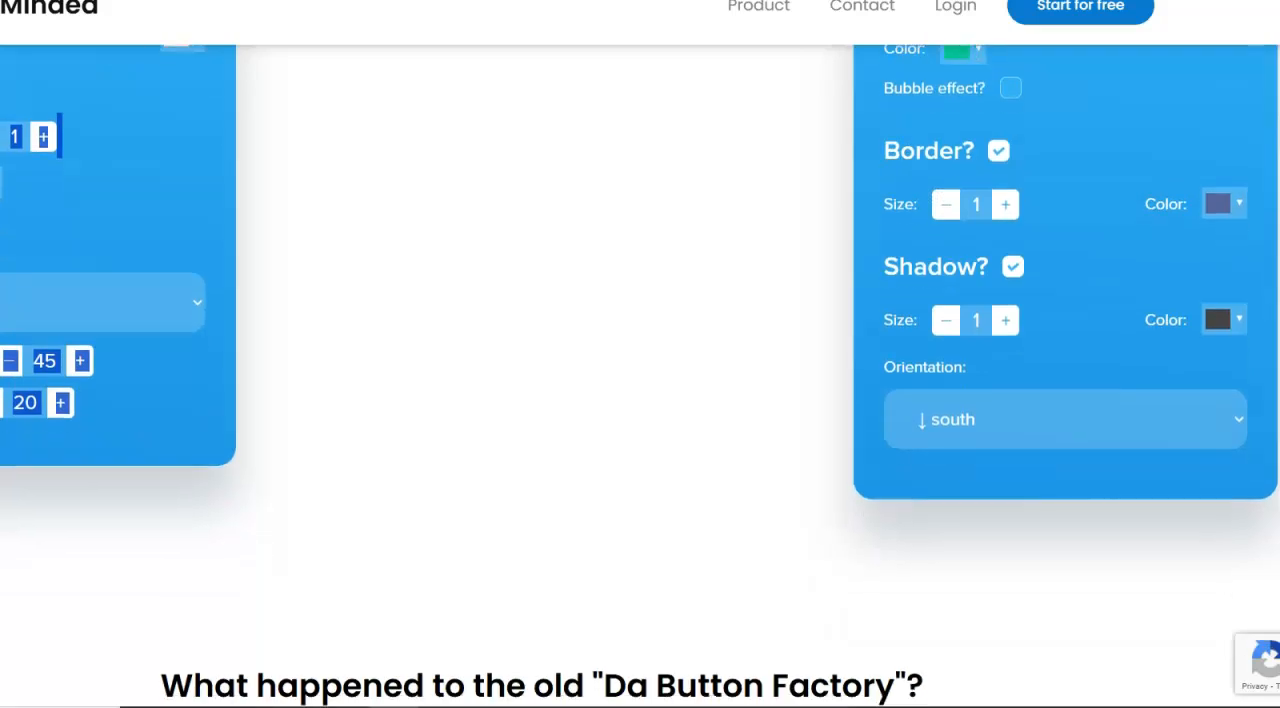
{"action": "scroll", "coordinate": [640, 400], "scroll_direction": "up", "scroll_amount": 2}
{"action": "scroll", "coordinate": [640, 400], "scroll_direction": "down", "scroll_amount": 1}
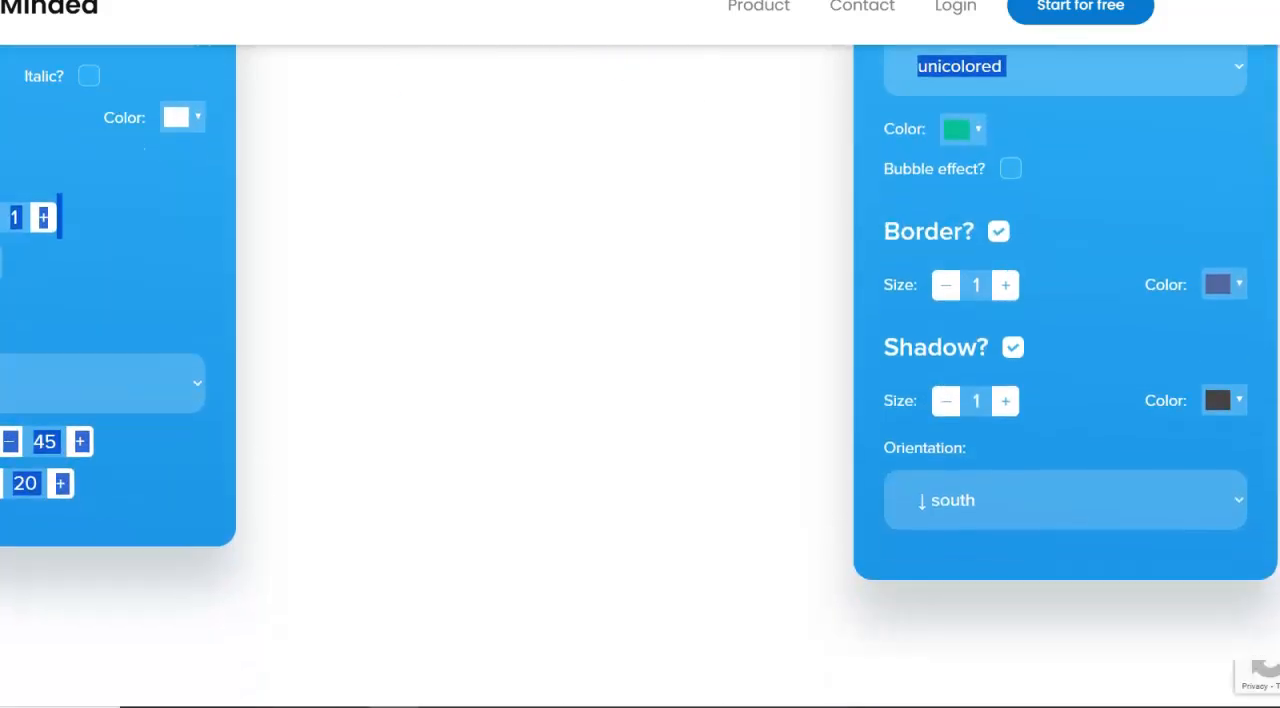
{"action": "left_click", "coordinate": [1047, 516]}
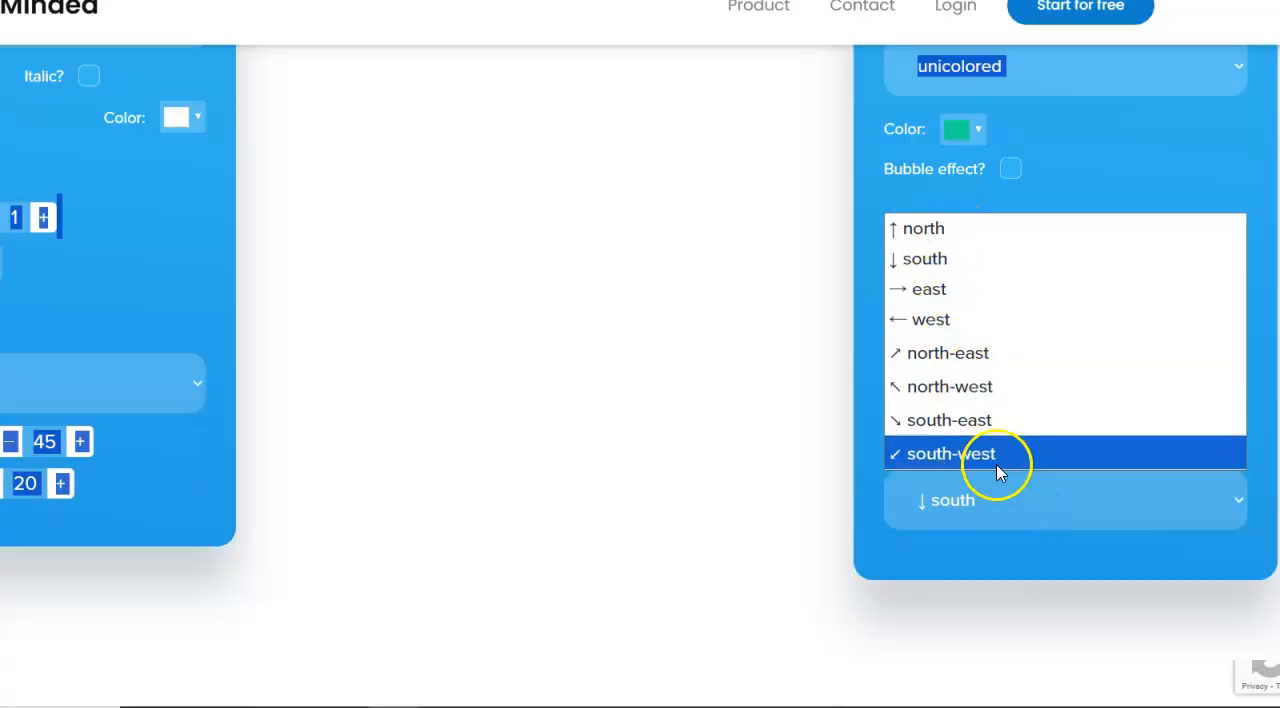
{"action": "left_click", "coordinate": [630, 392]}
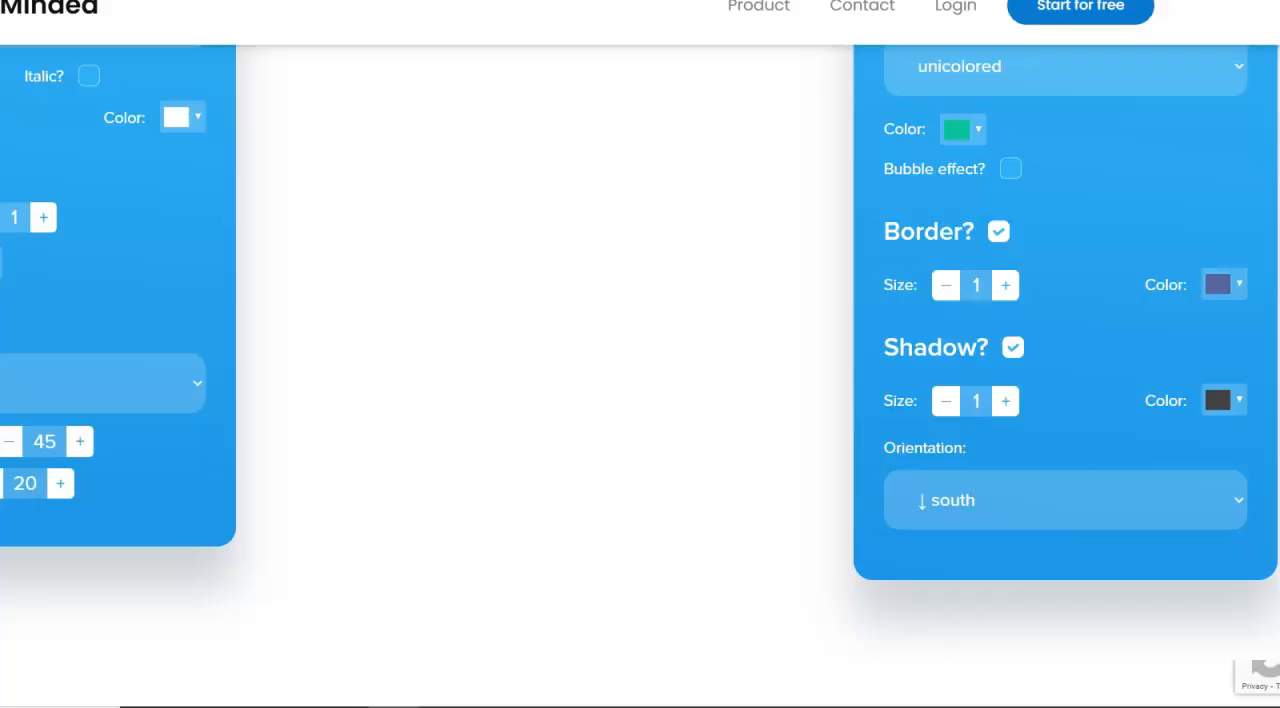
- Show the button's embed information and examine the image link and the CSS code for the button style
{"action": "scroll", "coordinate": [640, 400], "scroll_direction": "up", "scroll_amount": 6}
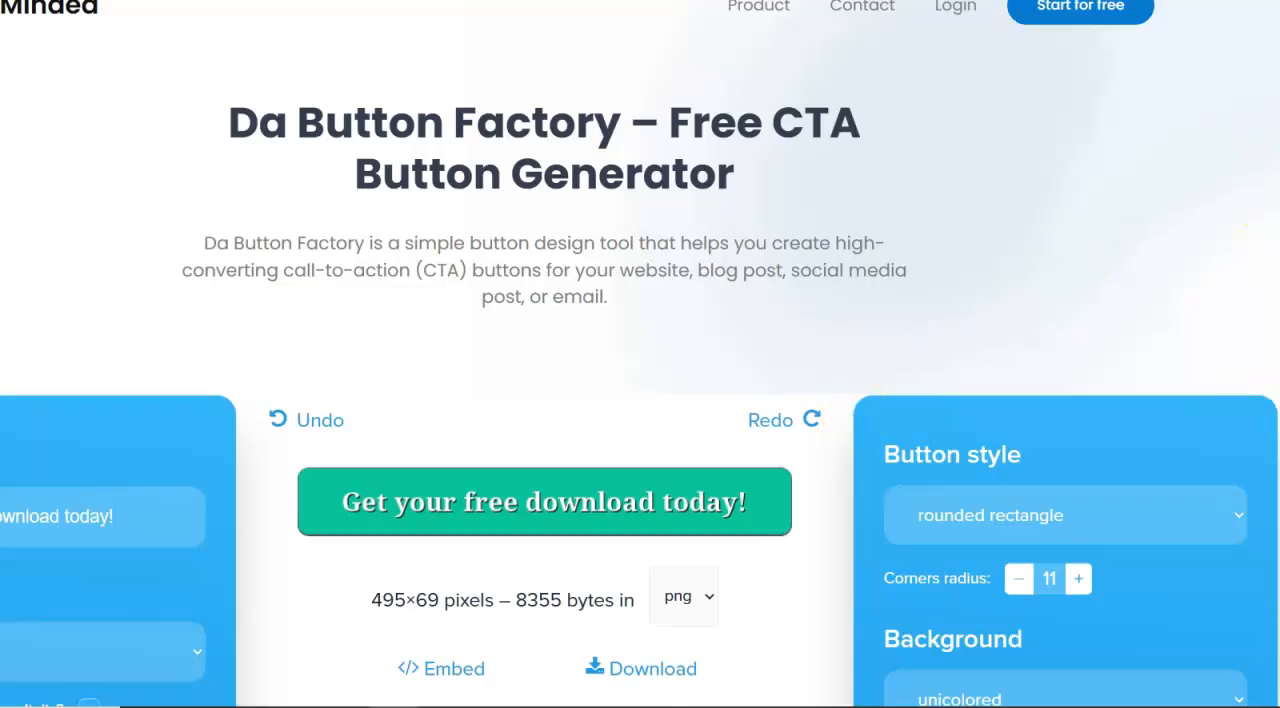
{"action": "scroll", "coordinate": [640, 400], "scroll_direction": "down", "scroll_amount": 3}
{"action": "scroll", "coordinate": [640, 400], "scroll_direction": "up", "scroll_amount": 1}
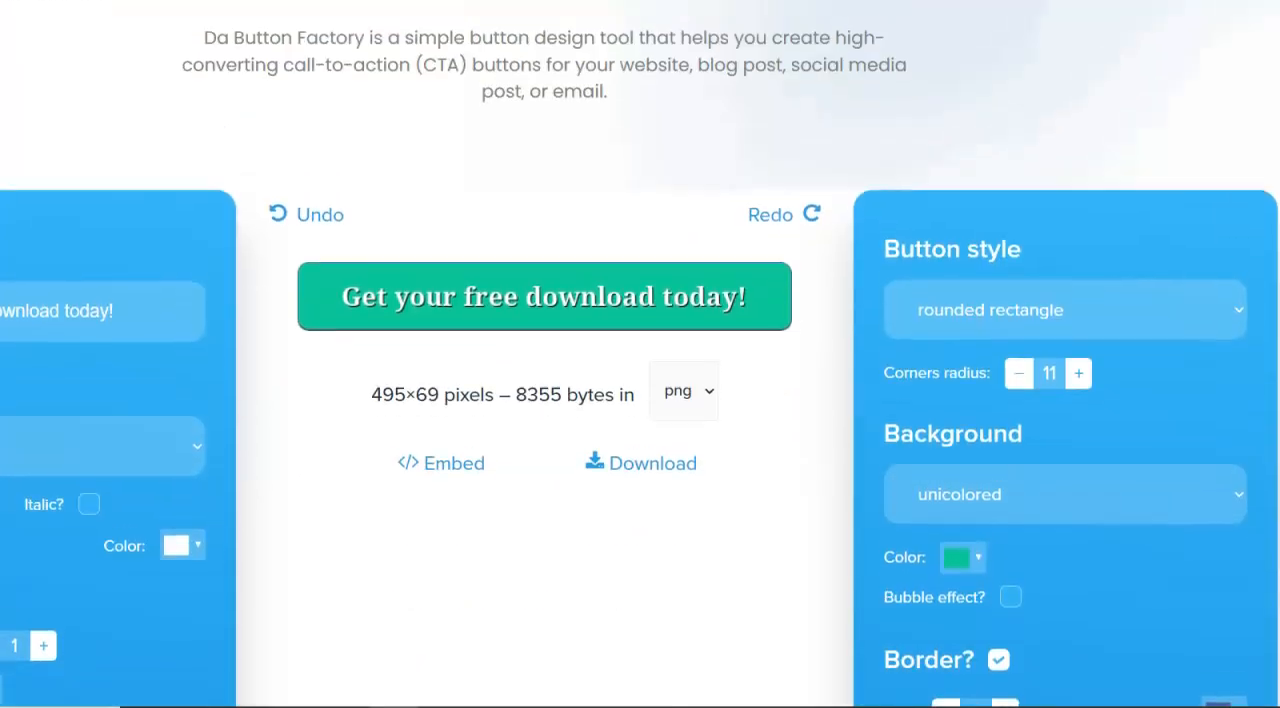
{"action": "left_click", "coordinate": [444, 470]}
{"action": "scroll", "coordinate": [444, 474], "scroll_direction": "down", "scroll_amount": 2}
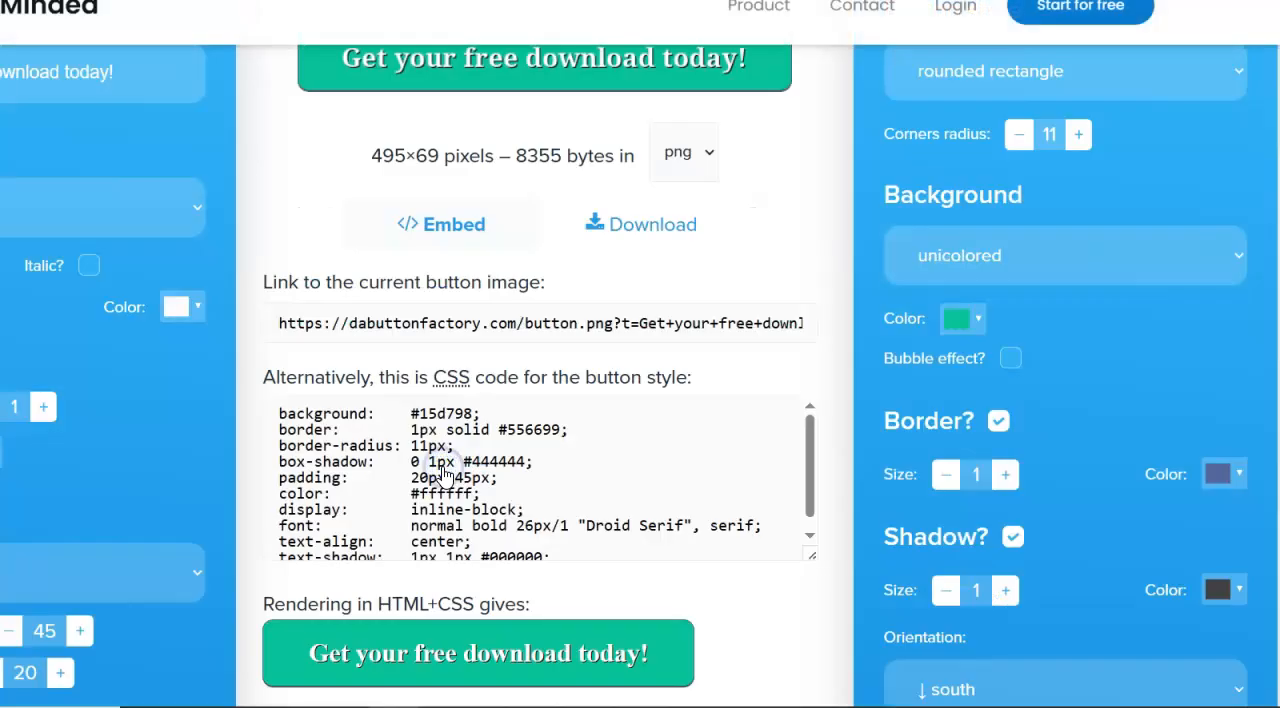
{"action": "left_click", "coordinate": [412, 447]}
{"action": "left_click", "coordinate": [813, 468]}
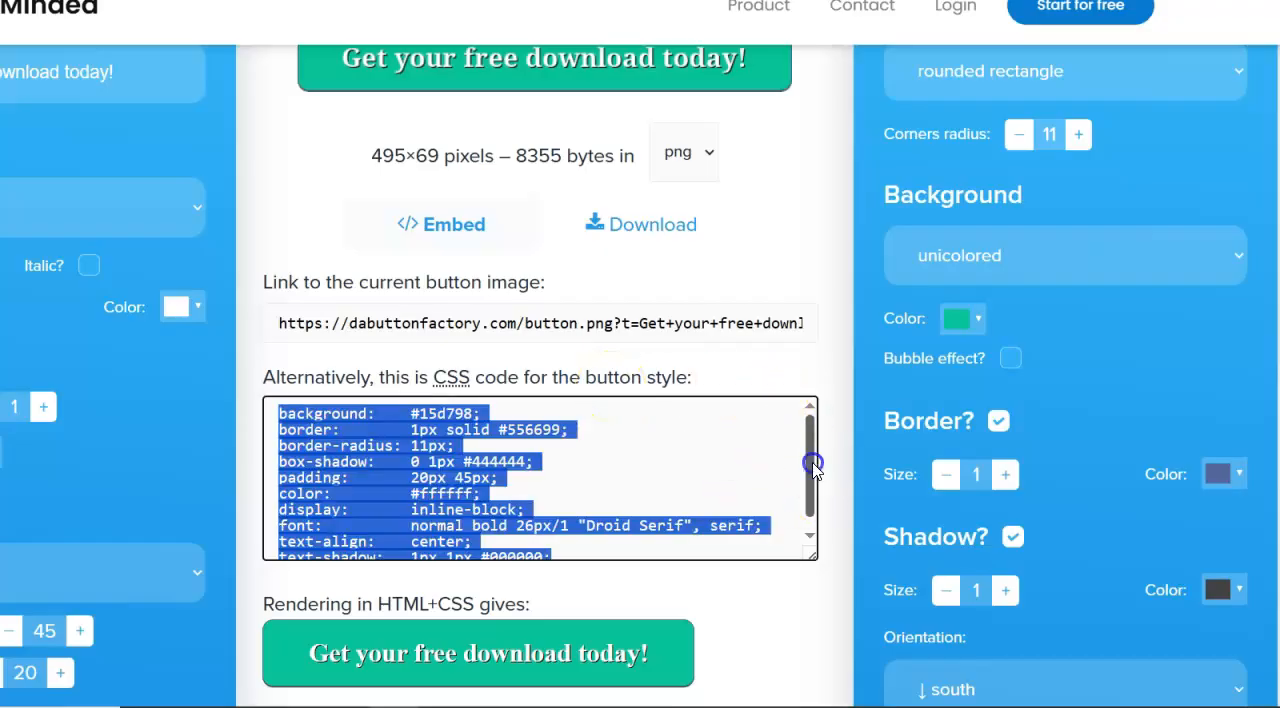
{"action": "left_click", "coordinate": [690, 515]}
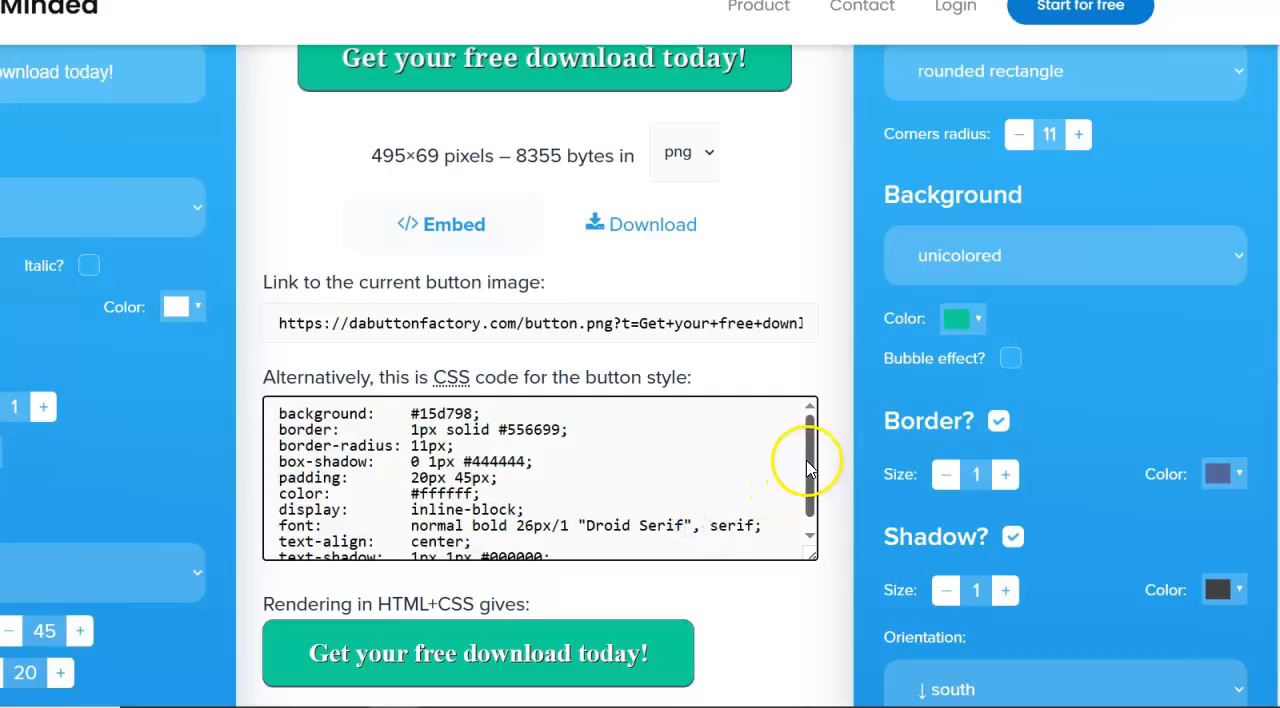
{"action": "left_click", "coordinate": [809, 533]}
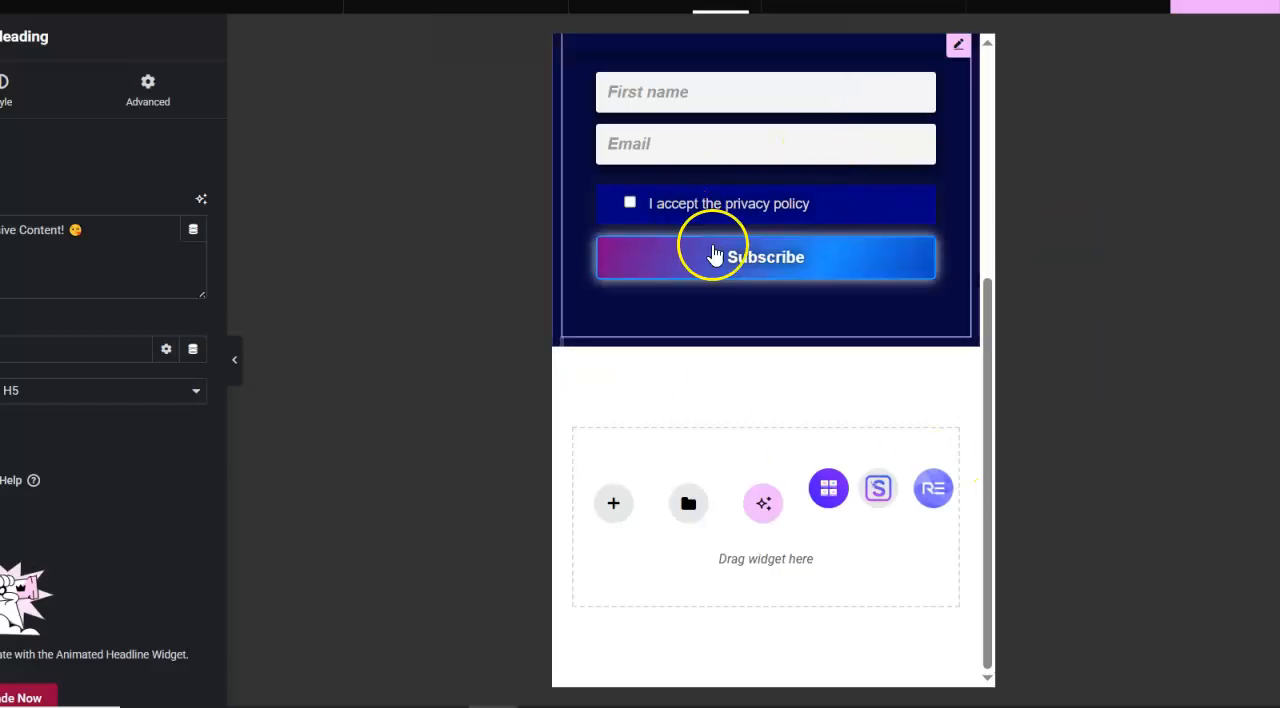
- Switch to the Elementor page editor and add an empty Flexbox container below the subscription form
{"action": "left_click", "coordinate": [615, 510]}
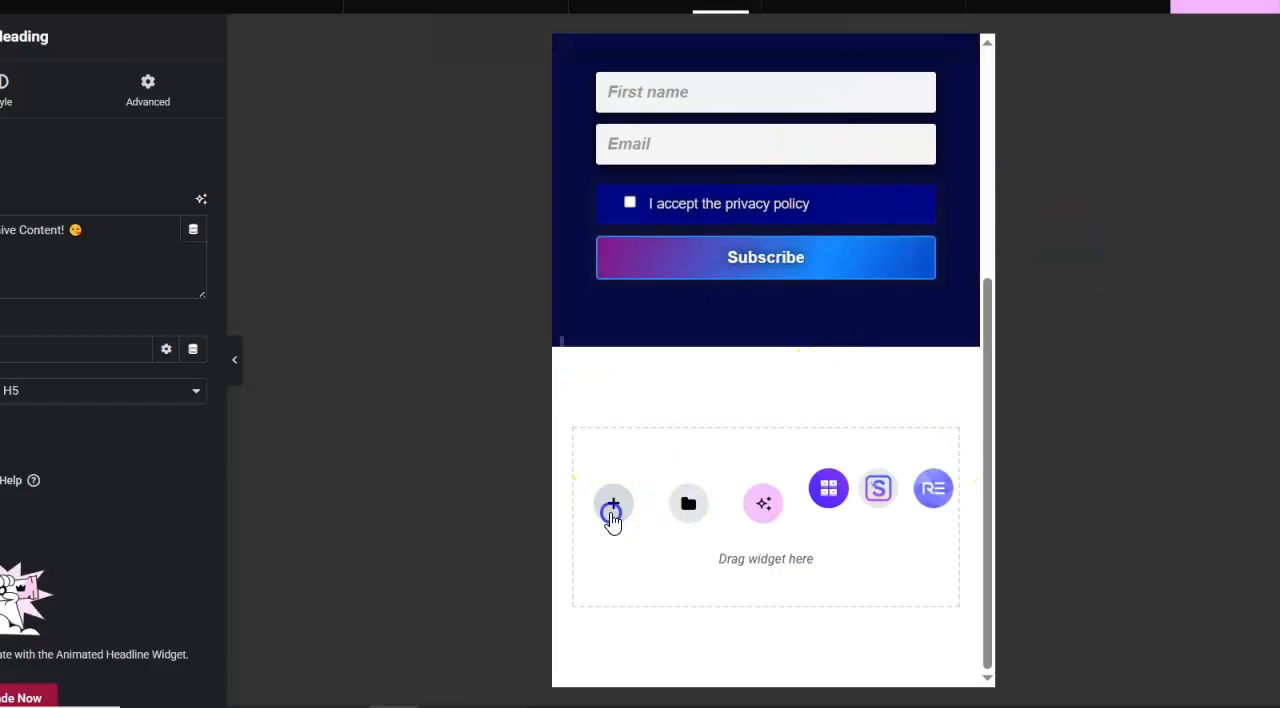
{"action": "left_click", "coordinate": [665, 573]}
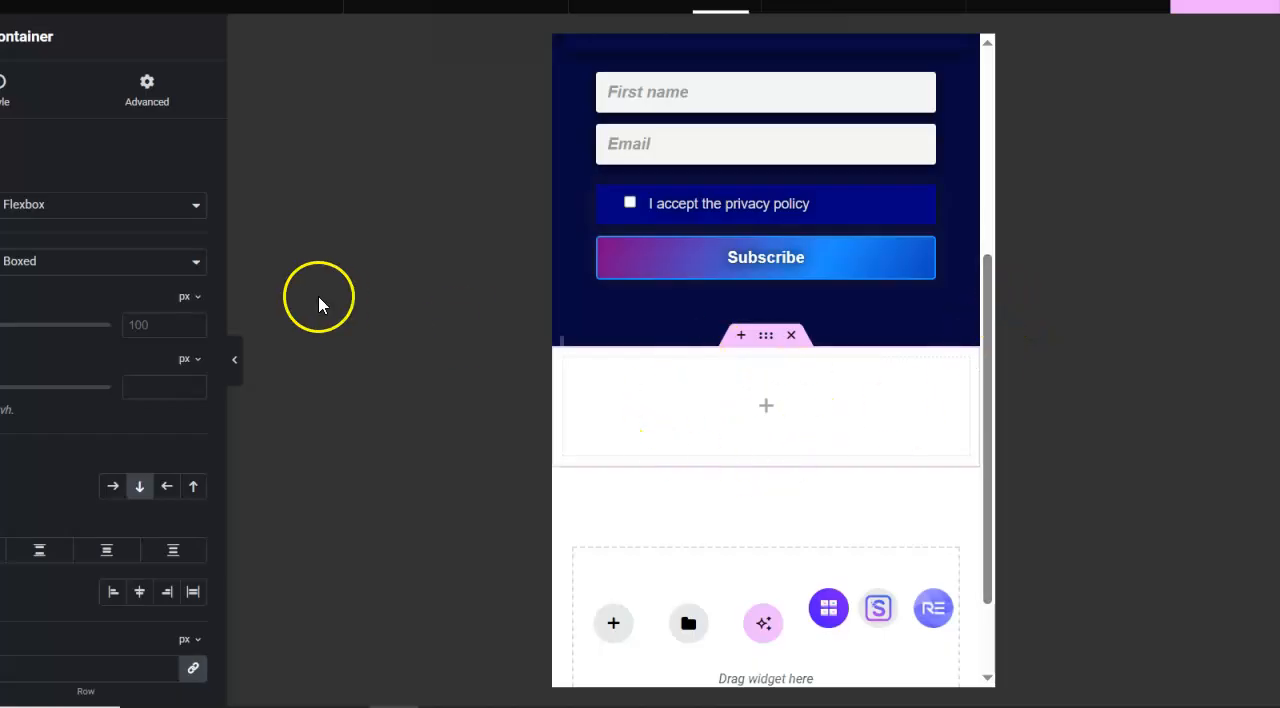
- Set the new container's content width to Full Width
{"action": "left_click", "coordinate": [186, 77]}
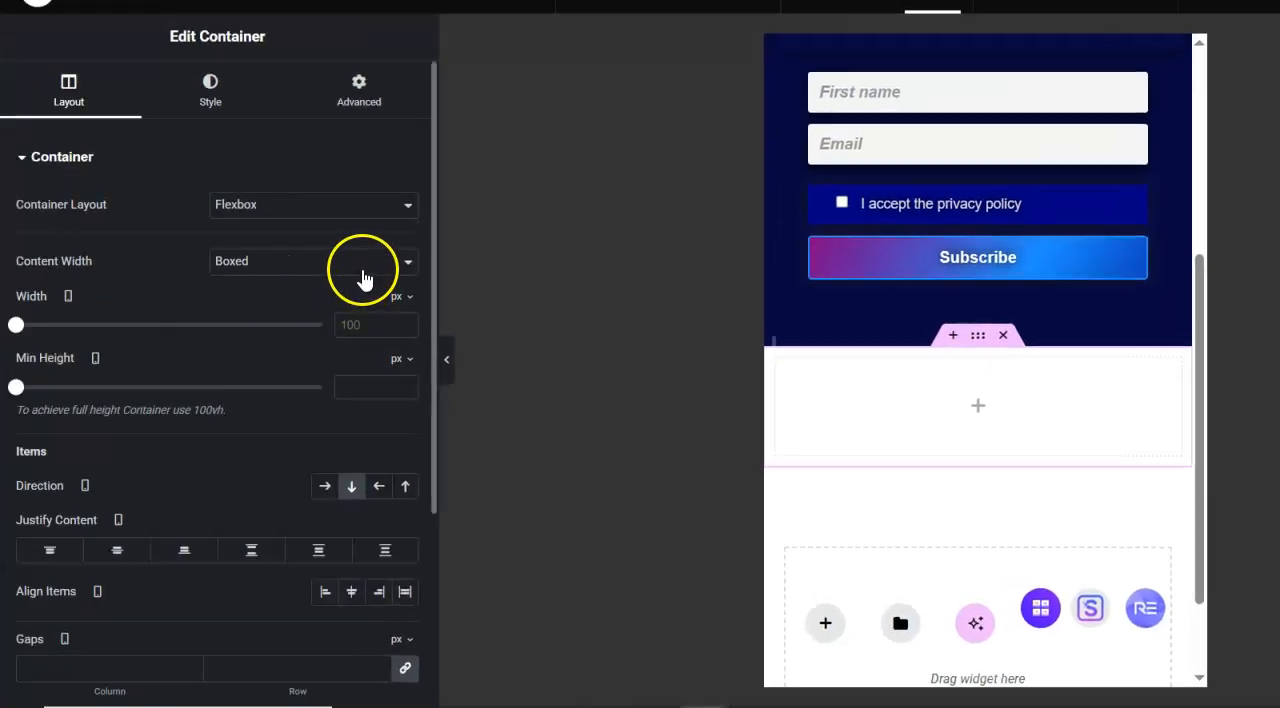
{"action": "left_click", "coordinate": [364, 278]}
{"action": "left_click", "coordinate": [360, 314]}
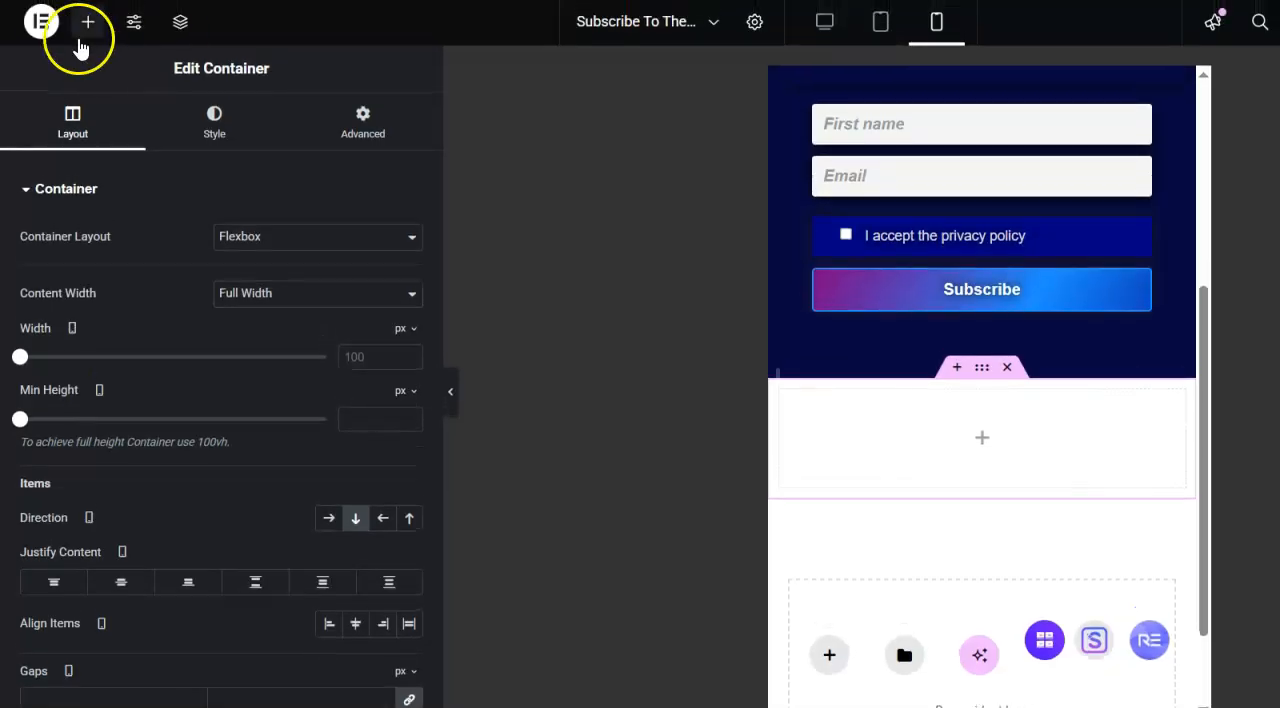
- Find the HTML widget by searching for "html" and place it inside the empty container below the subscription form
{"action": "left_click", "coordinate": [86, 38]}
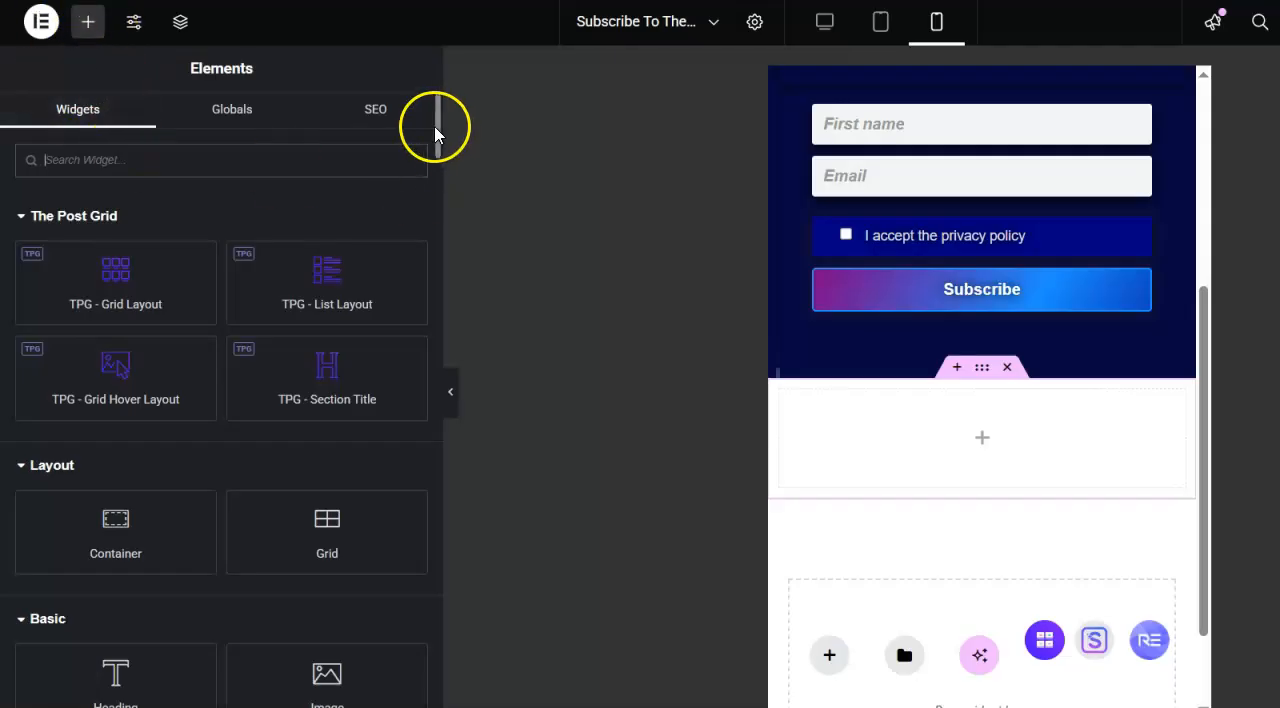
{"action": "mouse_move", "coordinate": [435, 130]}
{"action": "left_mouse_down"}
{"action": "mouse_move", "coordinate": [437, 251]}
{"action": "mouse_move", "coordinate": [437, 114]}
{"action": "left_mouse_up"}
{"action": "left_click", "coordinate": [309, 163]}
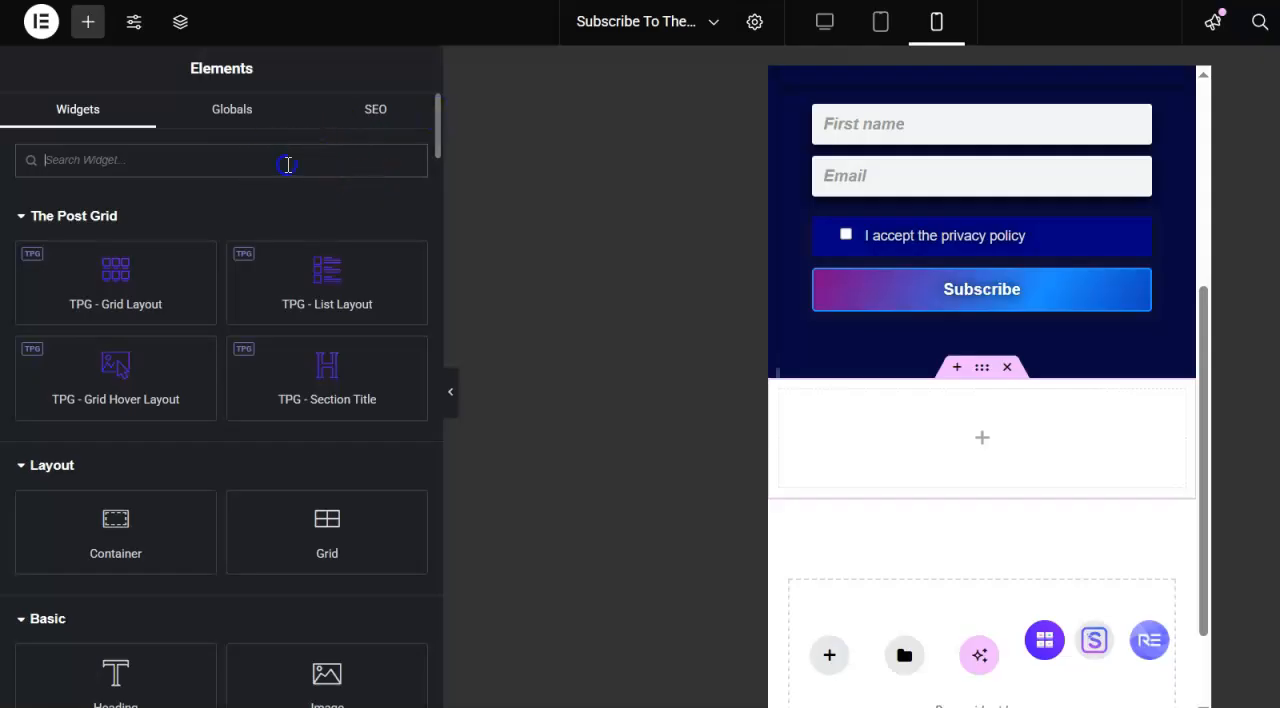
{"action": "type", "text": "html"}
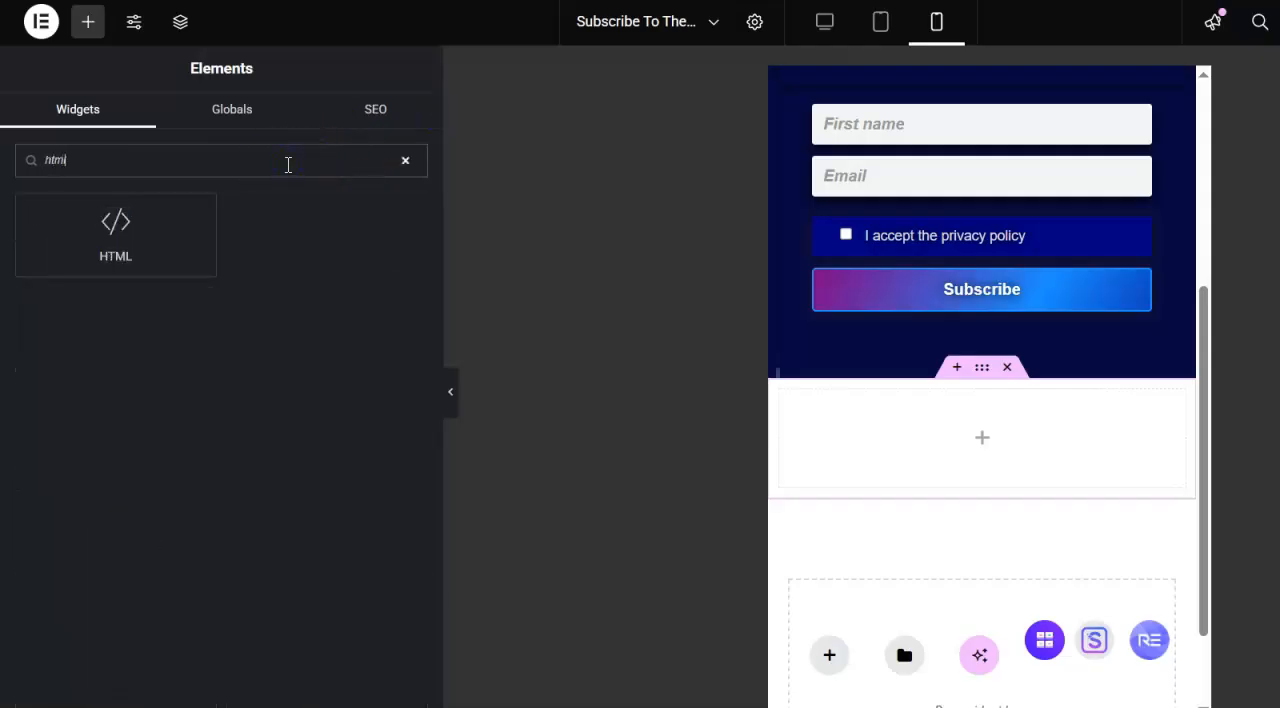
{"action": "left_click_drag", "start_coordinate": [115, 232], "coordinate": [983, 437]}
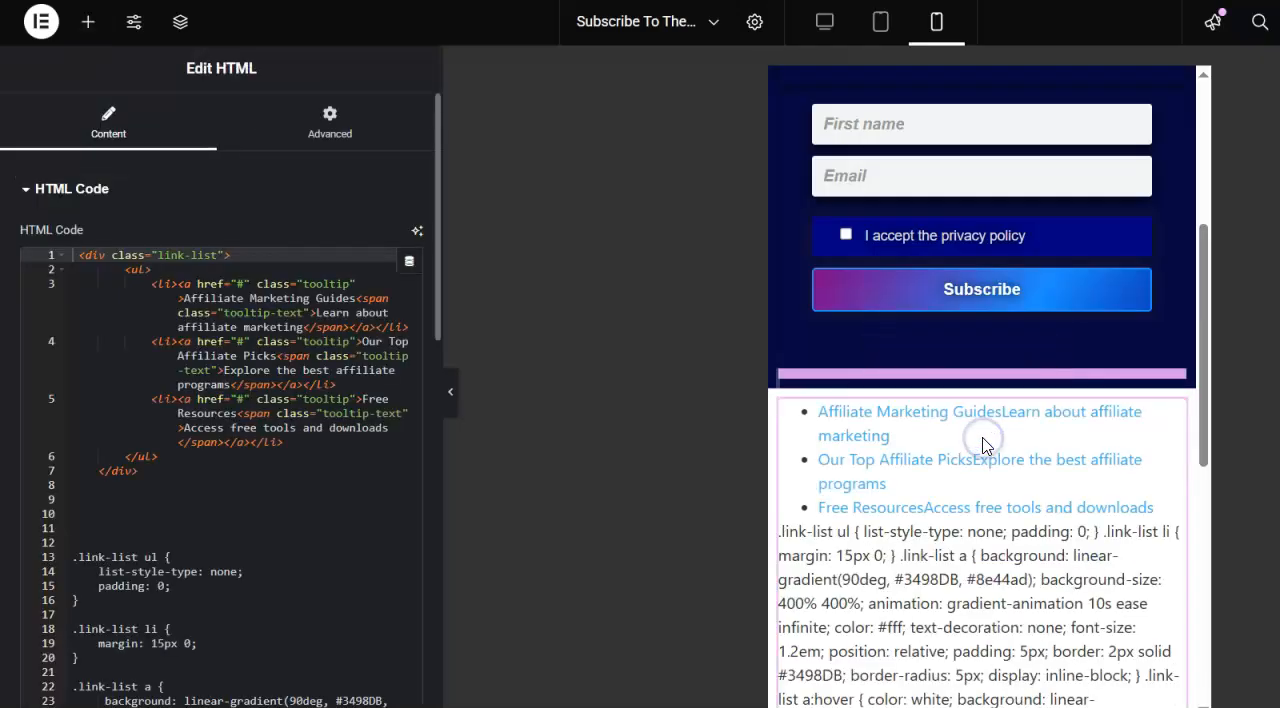
- Clear all of the sample code from the HTML widget
{"action": "left_click", "coordinate": [116, 381]}
{"action": "key", "text": "ctrl+a"}
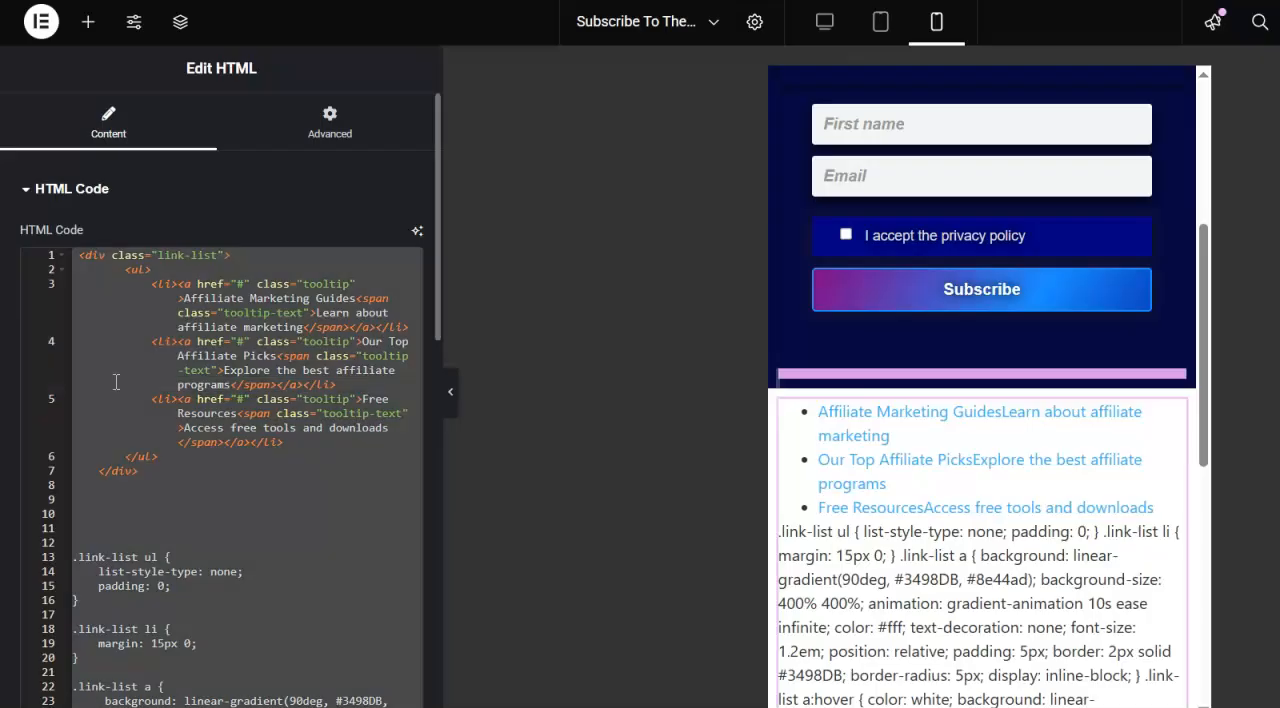
{"action": "key", "text": "BackSpace"}
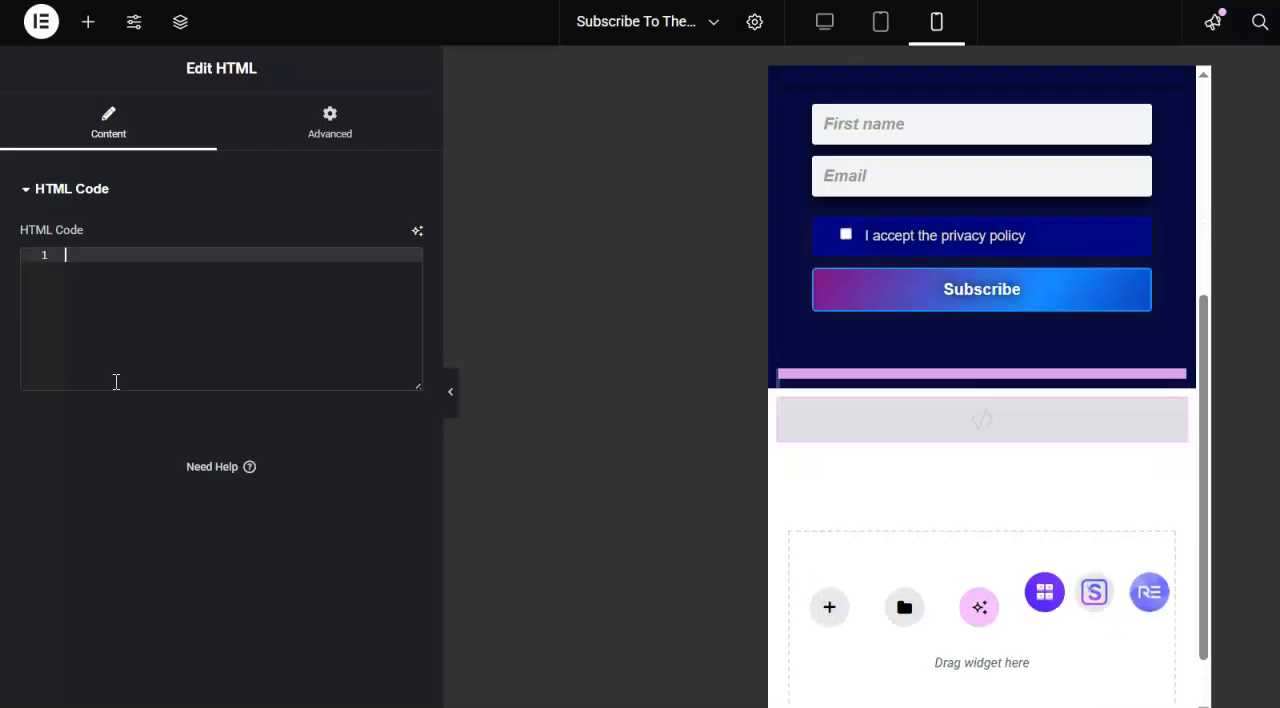
- Write an image tag with an empty src attribute, <img src=" ">, as the widget's HTML code
{"action": "left_click", "coordinate": [100, 297]}
{"action": "type", "text": "<"}
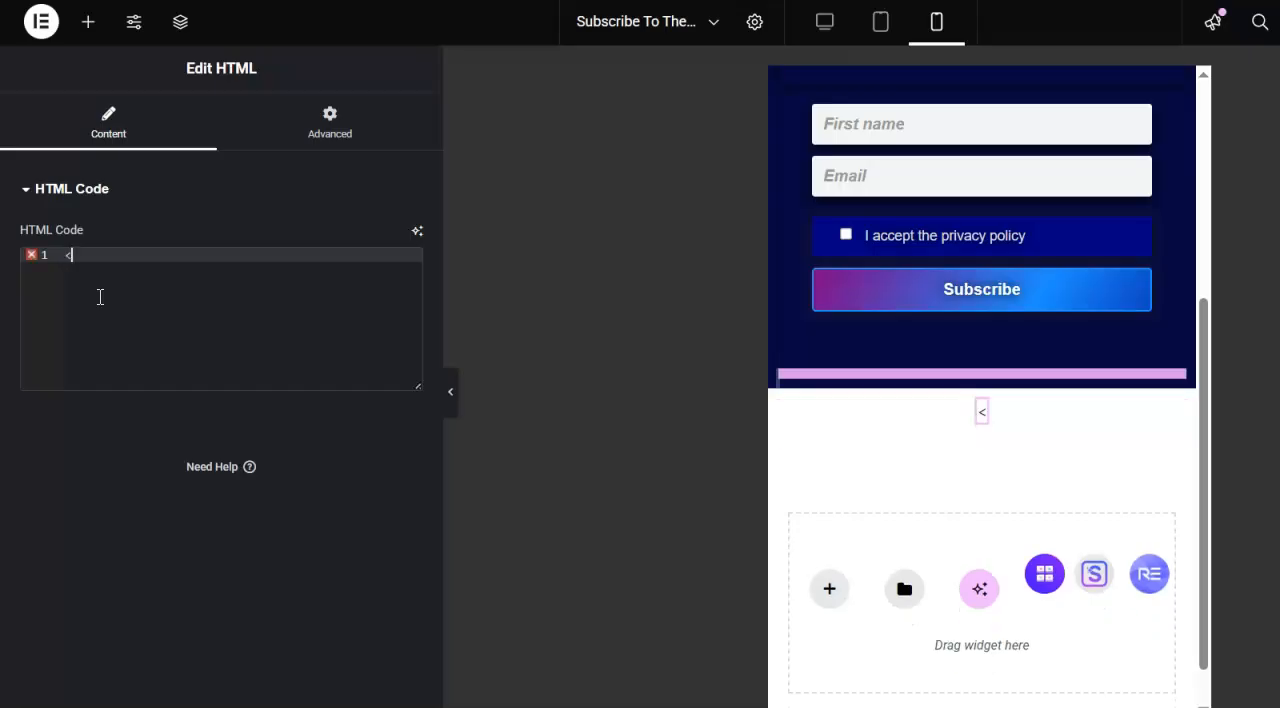
{"action": "type", "text": "img sr"}
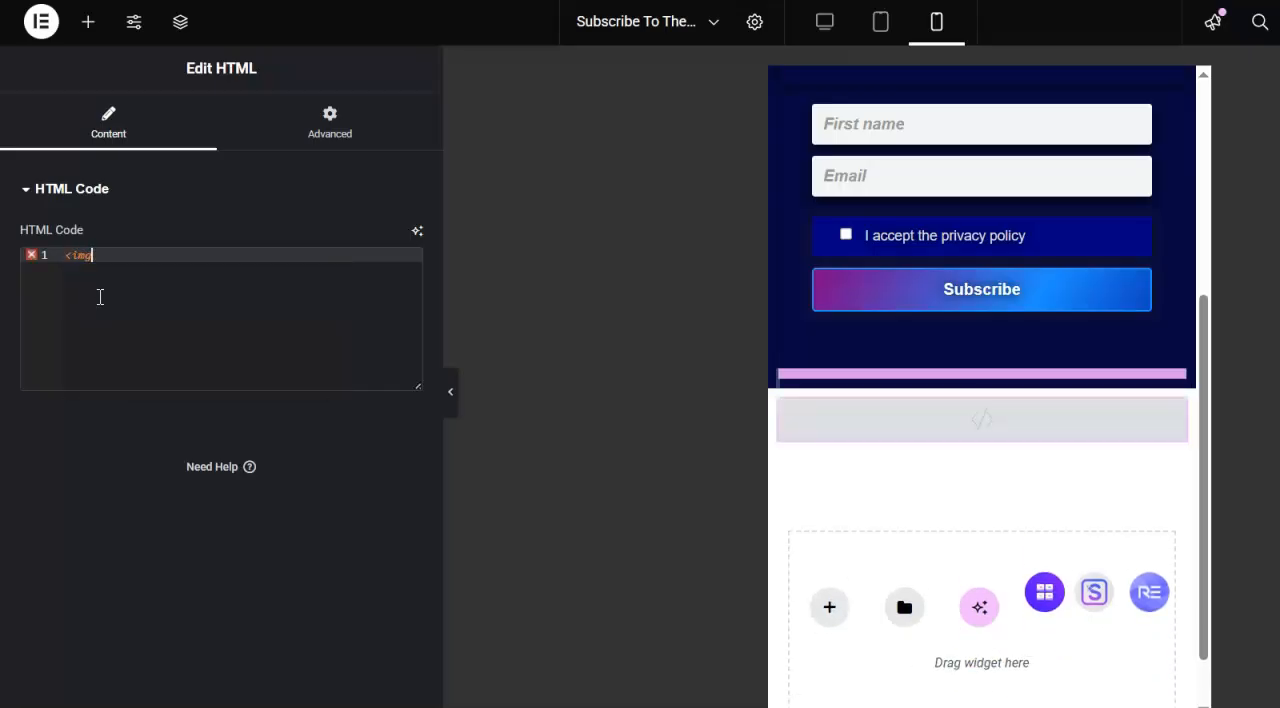
{"action": "type", "text": "c=\"\">"}
{"action": "left_click", "coordinate": [131, 255]}
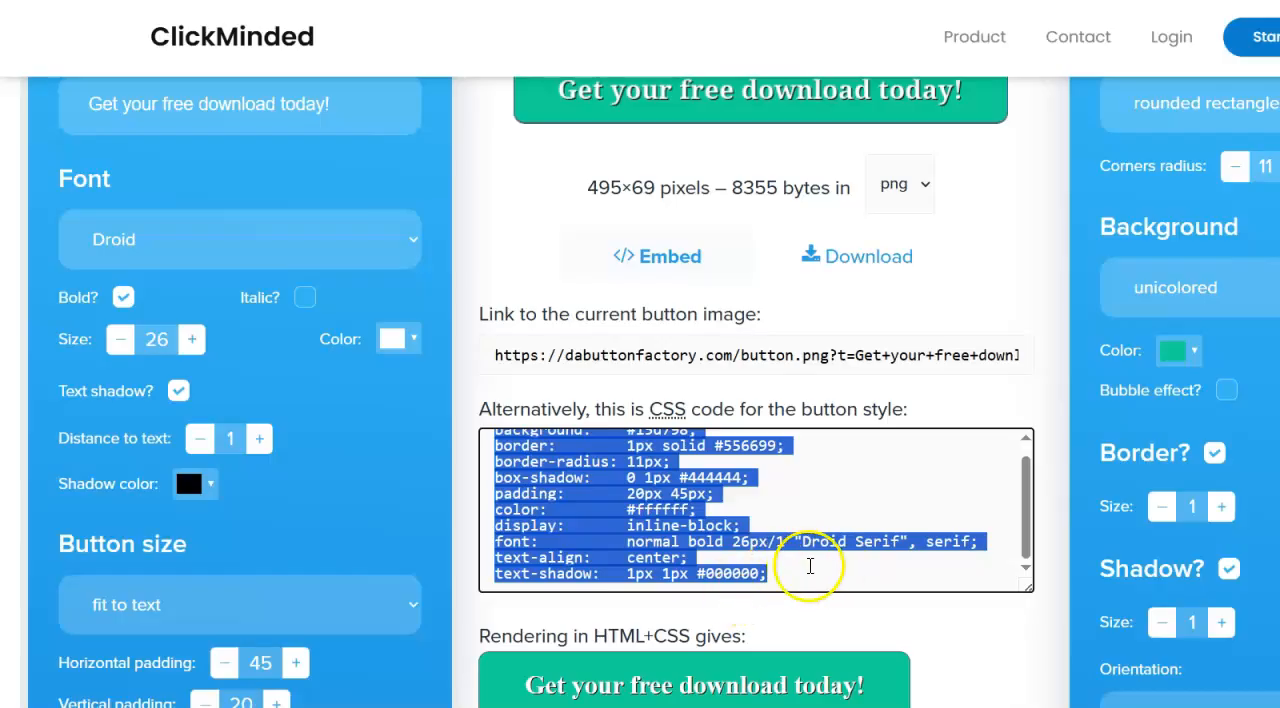
- Copy the button image link from the ClickMinded generator into the image tag's src attribute in Elementor, without a trailing space
{"action": "left_click", "coordinate": [810, 566]}
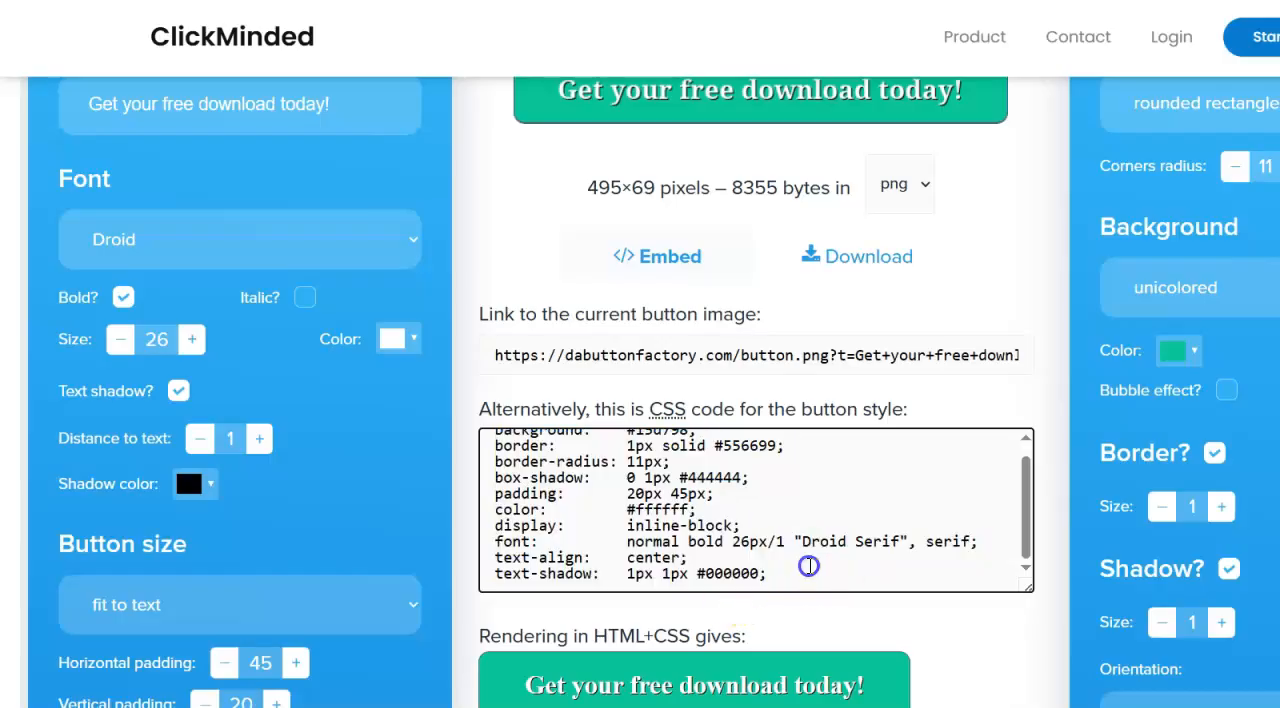
{"action": "left_click", "coordinate": [492, 354]}
{"action": "left_click_drag", "start_coordinate": [492, 354], "coordinate": [523, 361]}
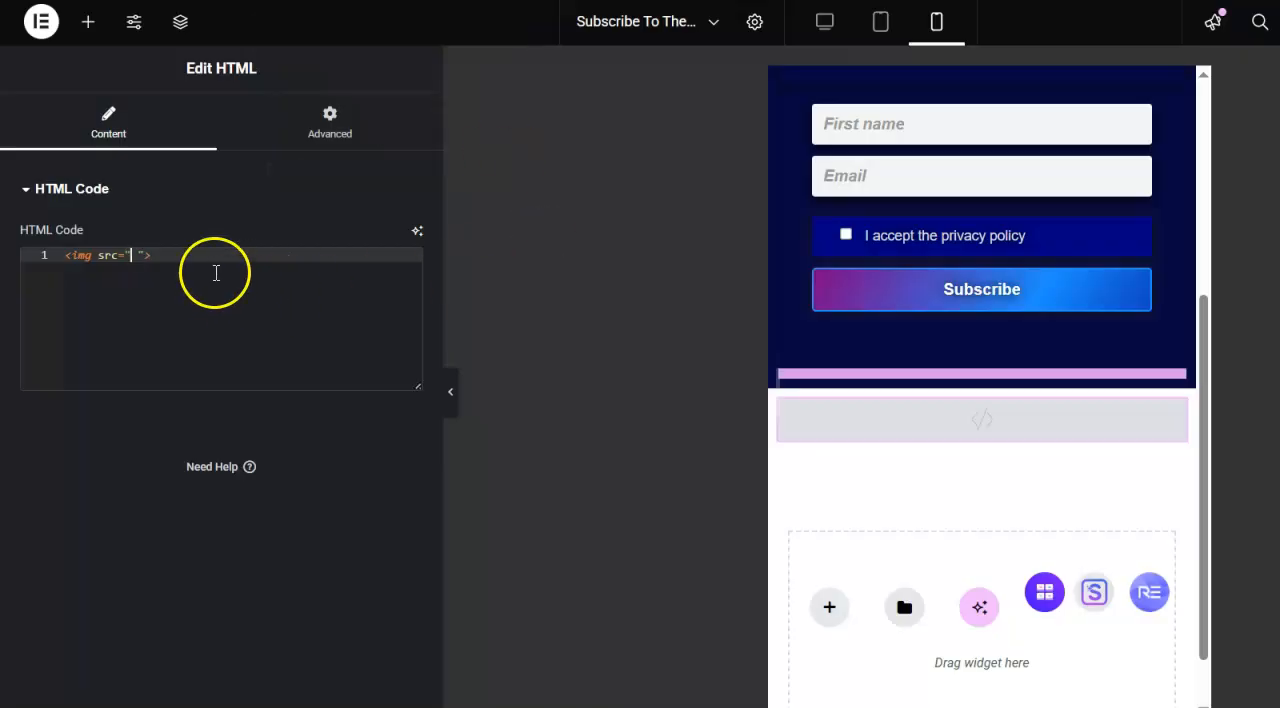
{"action": "type", "text": "https://dabuttonfactory.com/button.png?t=Get+your+free+download+today!&f=Droid+Serif-Bold&ts=26&tc=fff&tshs=1&tshc=000&hp=45&vp=20&c=11&bgt=unicolored&bgc=15d798&bs=1&bc=569&shs=1&shc=444&sho=s"}
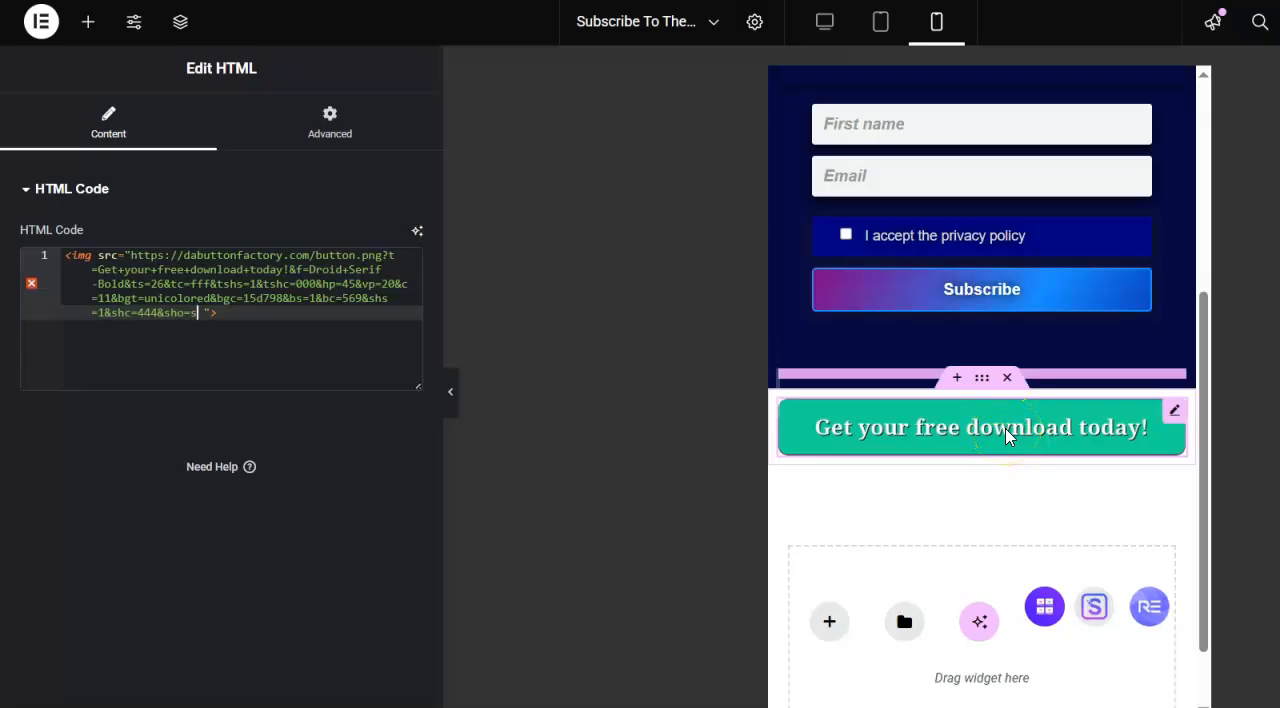
{"action": "left_click", "coordinate": [578, 511]}
{"action": "left_click", "coordinate": [374, 358]}
{"action": "key", "text": "Right"}
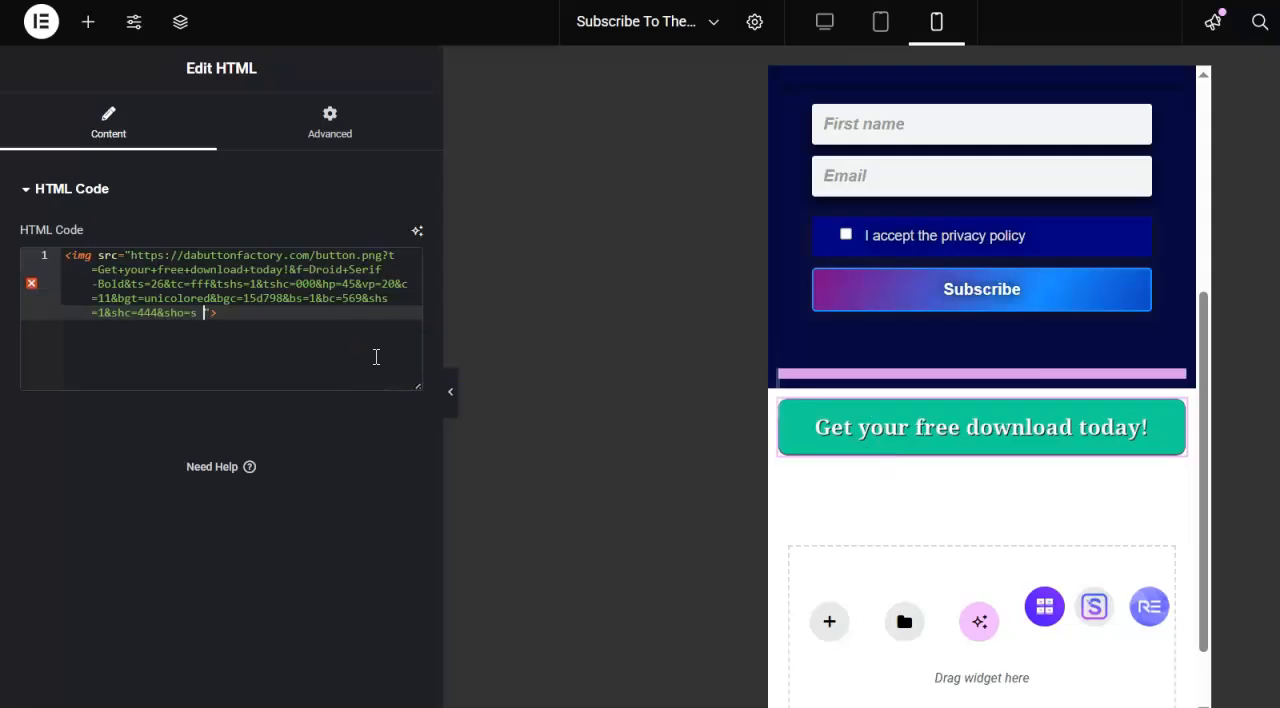
{"action": "key", "text": "BackSpace"}
- Insert an opening link tag with an empty address, <a href="">, in front of the image tag
{"action": "key", "text": "Up"}
{"action": "key", "text": "Up"}
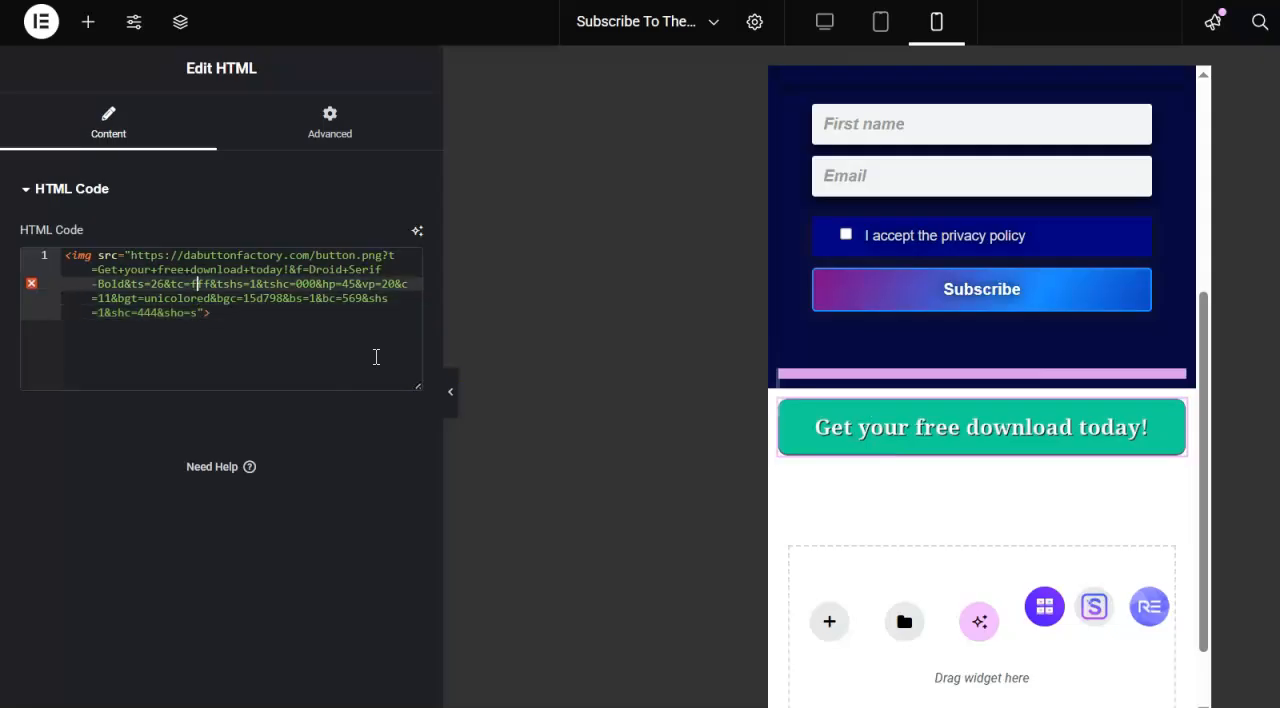
{"action": "key", "text": "Up"}
{"action": "key", "text": "Up"}
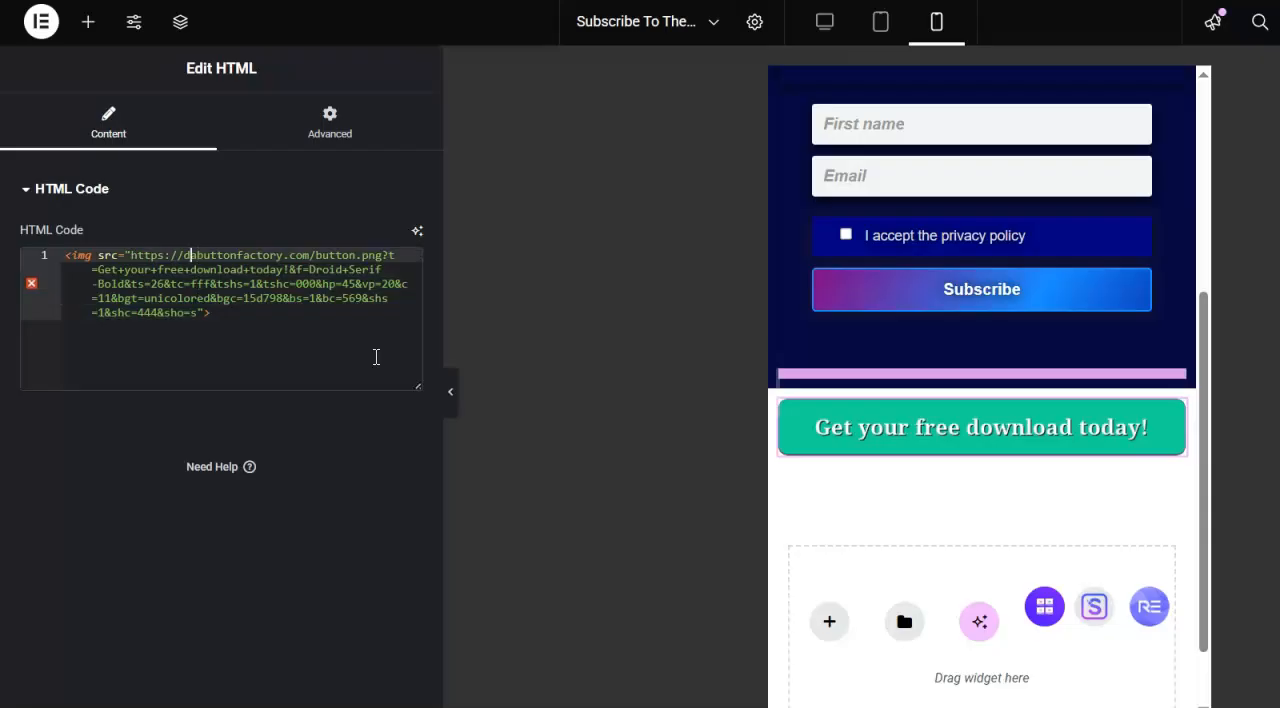
{"action": "key", "text": "Left"}
{"action": "key", "text": "Left"}
{"action": "key", "text": "Left"}
{"action": "key", "text": "Left"}
{"action": "key", "text": "Left"}
{"action": "type", "text": "<a "}
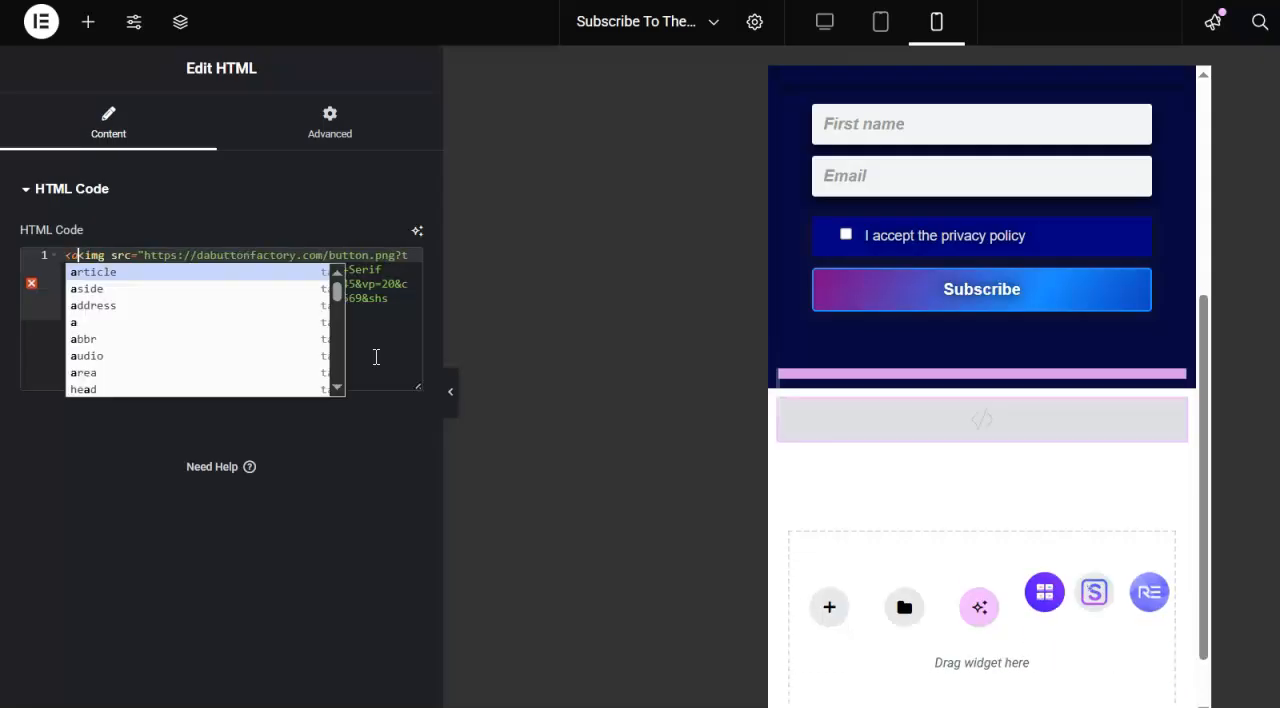
{"action": "type", "text": "hred<"}
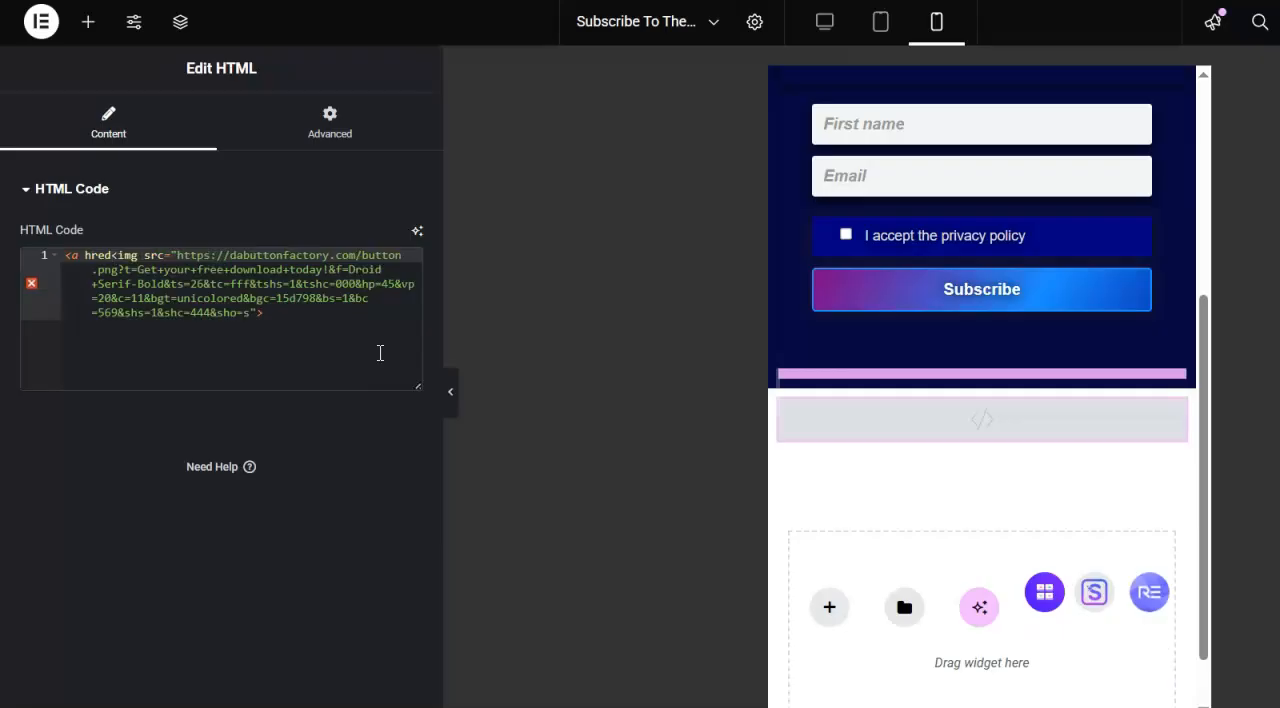
{"action": "key", "text": "BackSpace"}
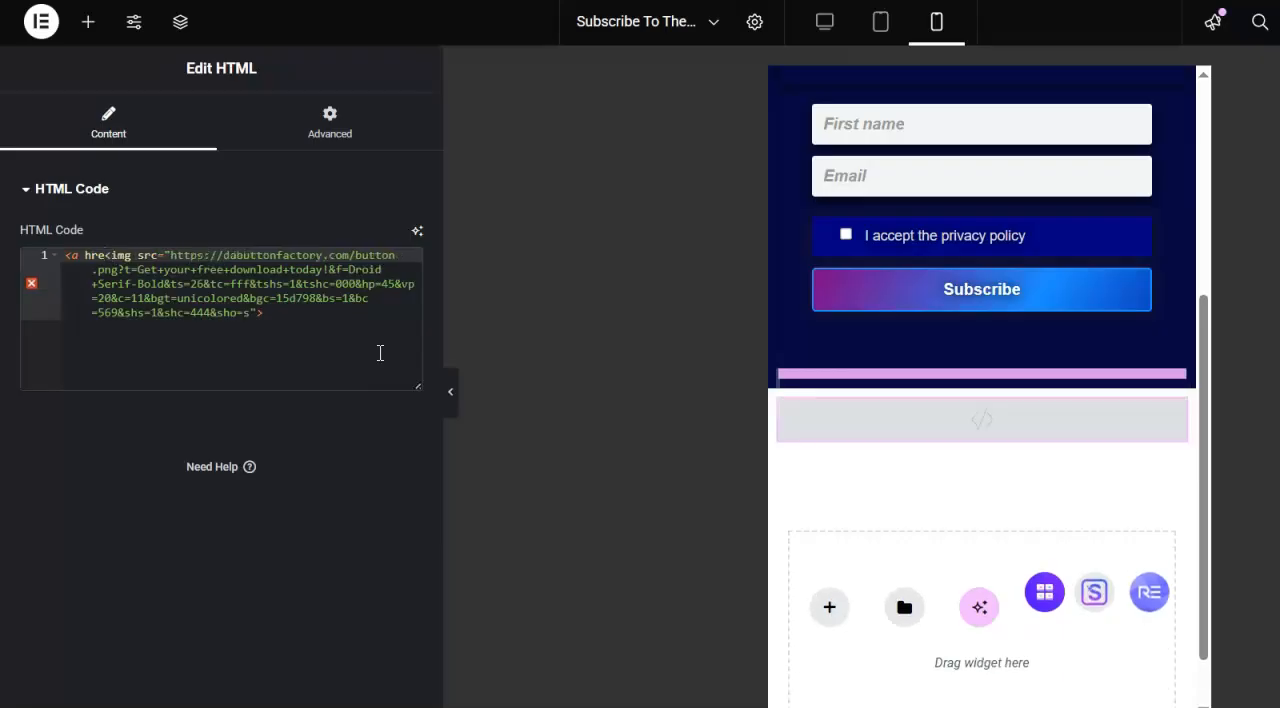
{"action": "type", "text": "f="}
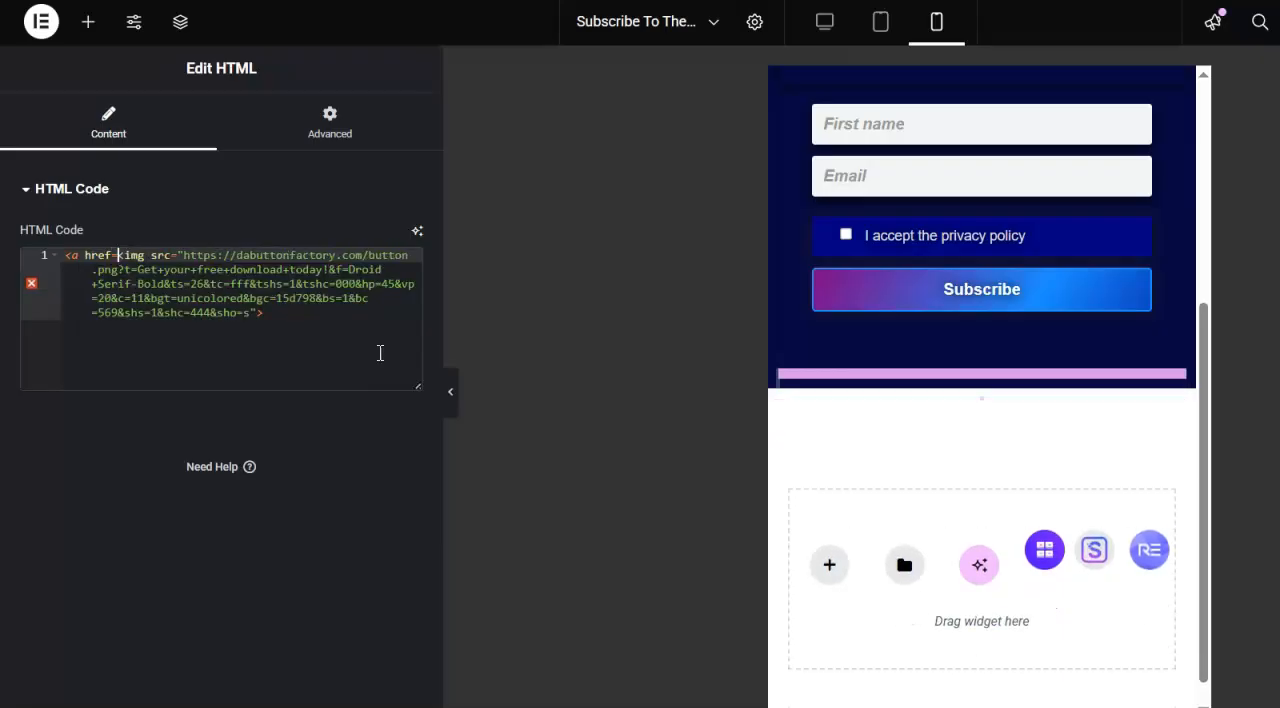
{"action": "type", "text": "\"\""}
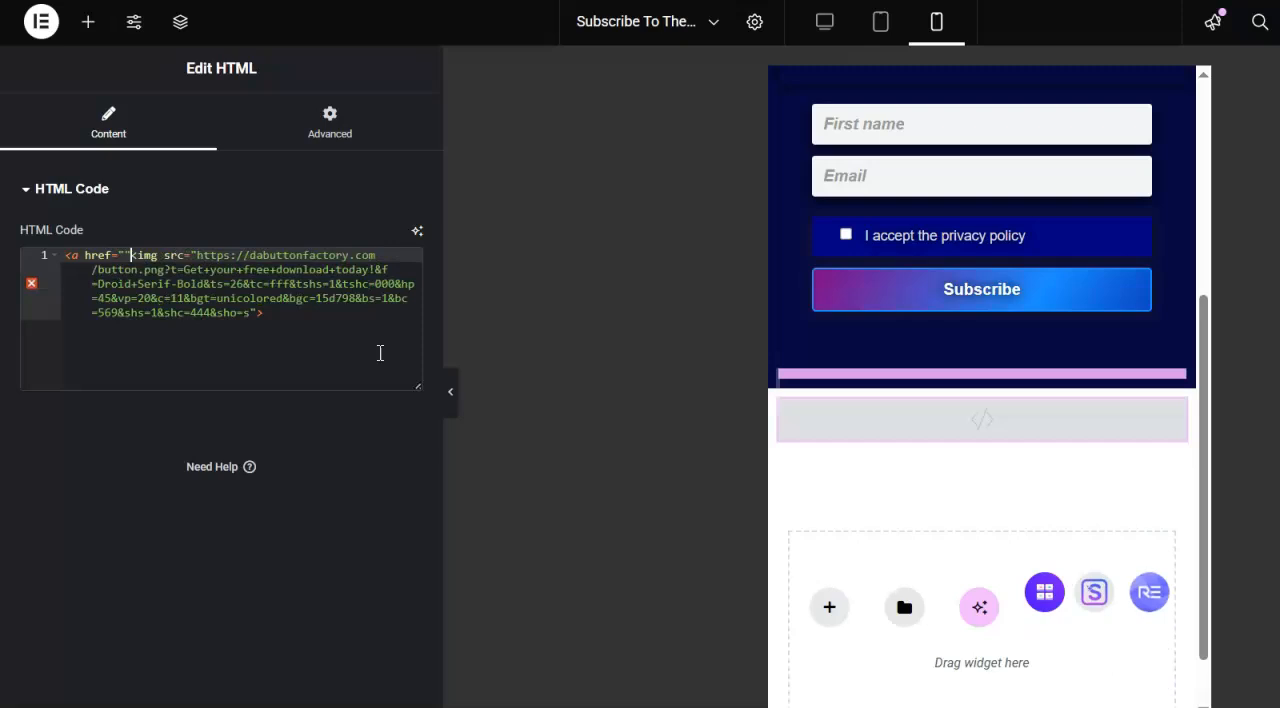
{"action": "type", "text": "></a>"}
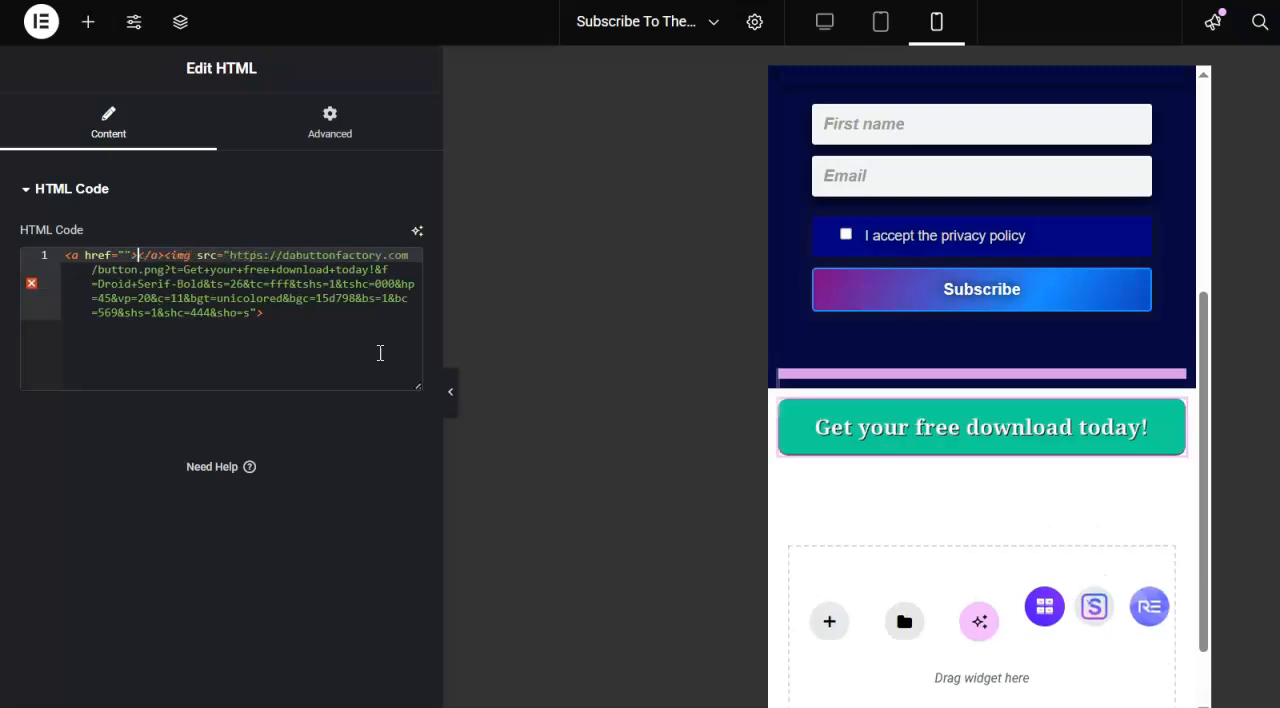
- Delete the closing </a> tag before the image and add </a> after the image tag so the link wraps it
{"action": "key", "text": "Right"}
{"action": "key", "text": "Right"}
{"action": "key", "text": "Right"}
{"action": "key", "text": "Right"}
{"action": "key", "text": "BackSpace"}
{"action": "key", "text": "BackSpace"}
{"action": "key", "text": "BackSpace"}
{"action": "key", "text": "BackSpace"}
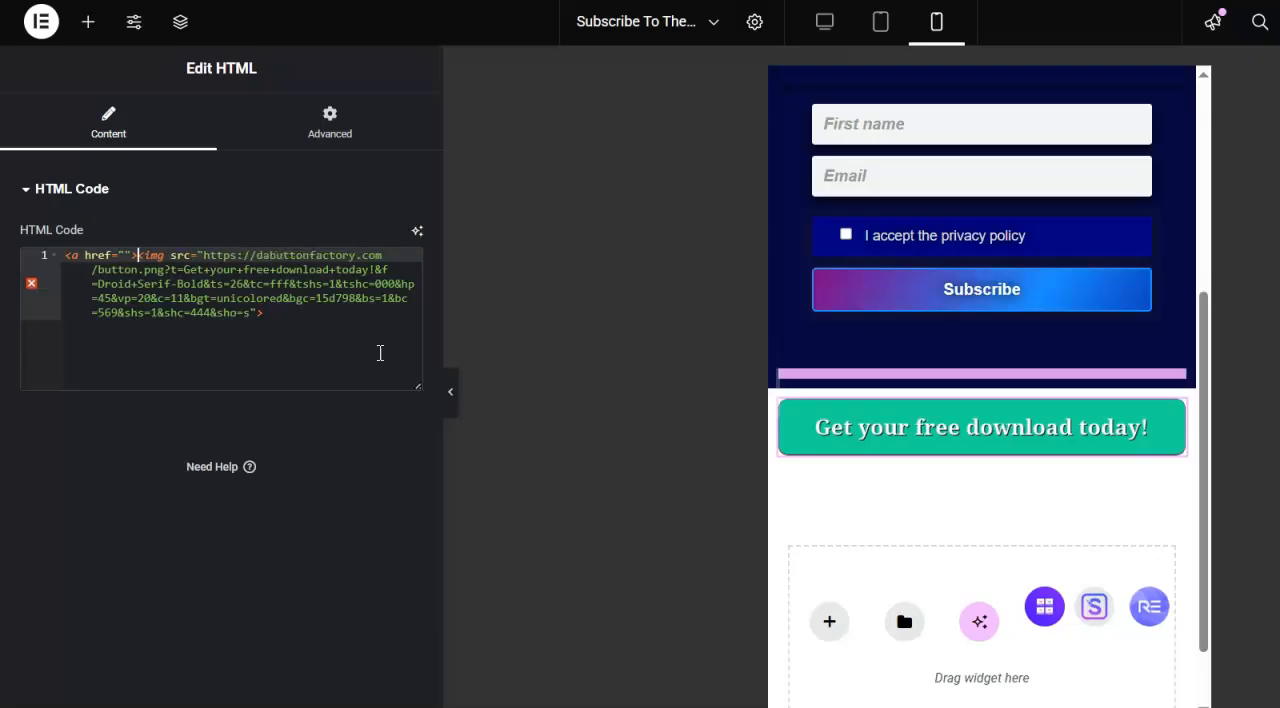
{"action": "key", "text": "Down"}
{"action": "key", "text": "Down"}
{"action": "key", "text": "Down"}
{"action": "key", "text": "Down"}
{"action": "key", "text": "Down"}
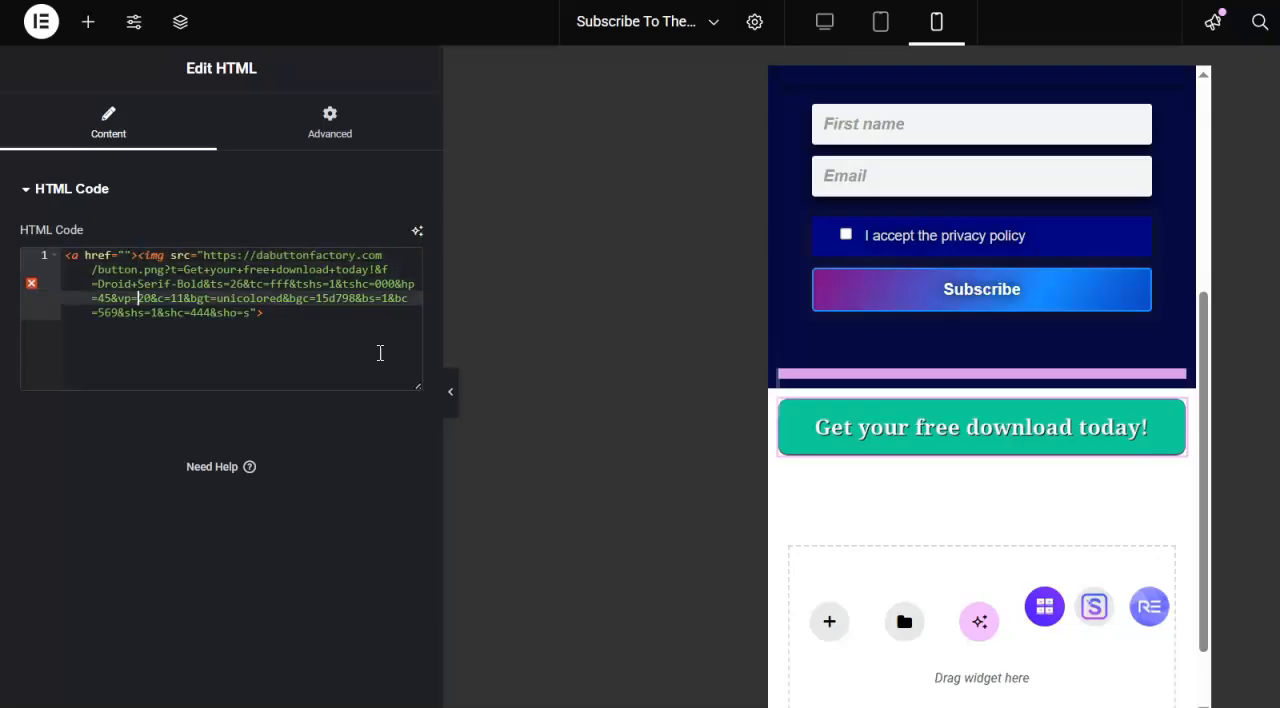
{"action": "type", "text": "</a>"}
{"action": "left_click", "coordinate": [157, 270]}
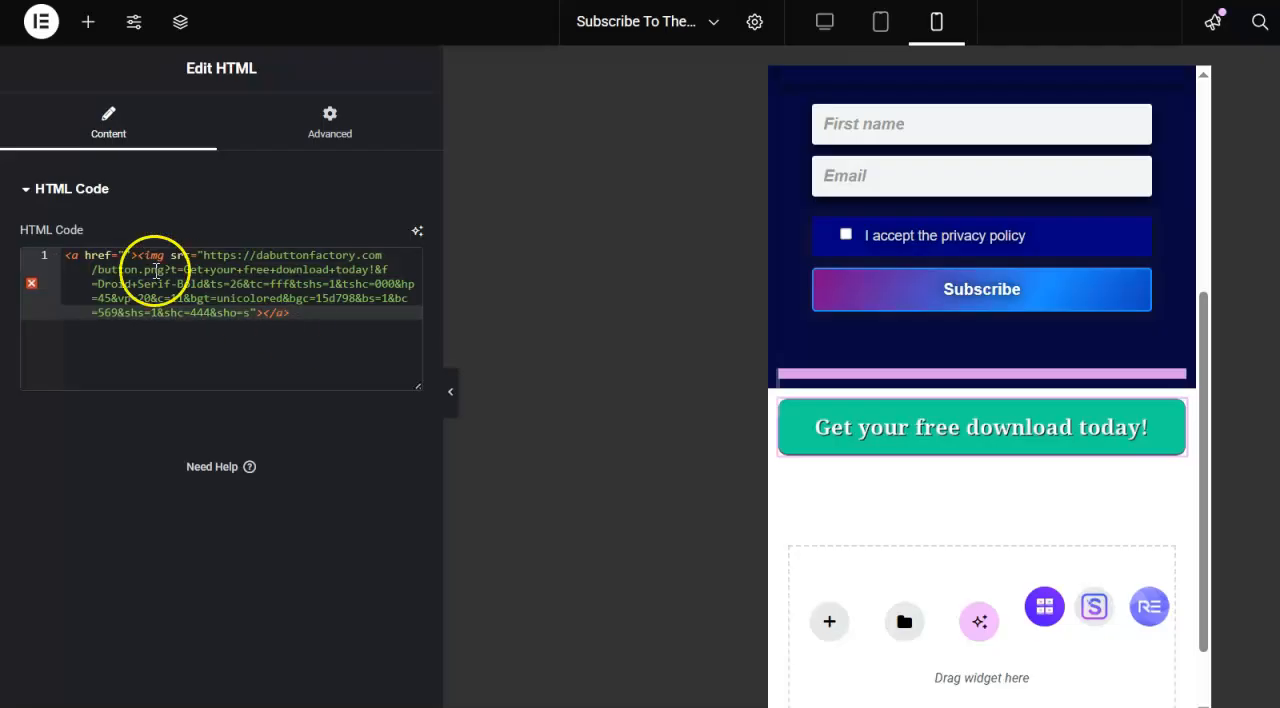
{"action": "left_click", "coordinate": [123, 254]}
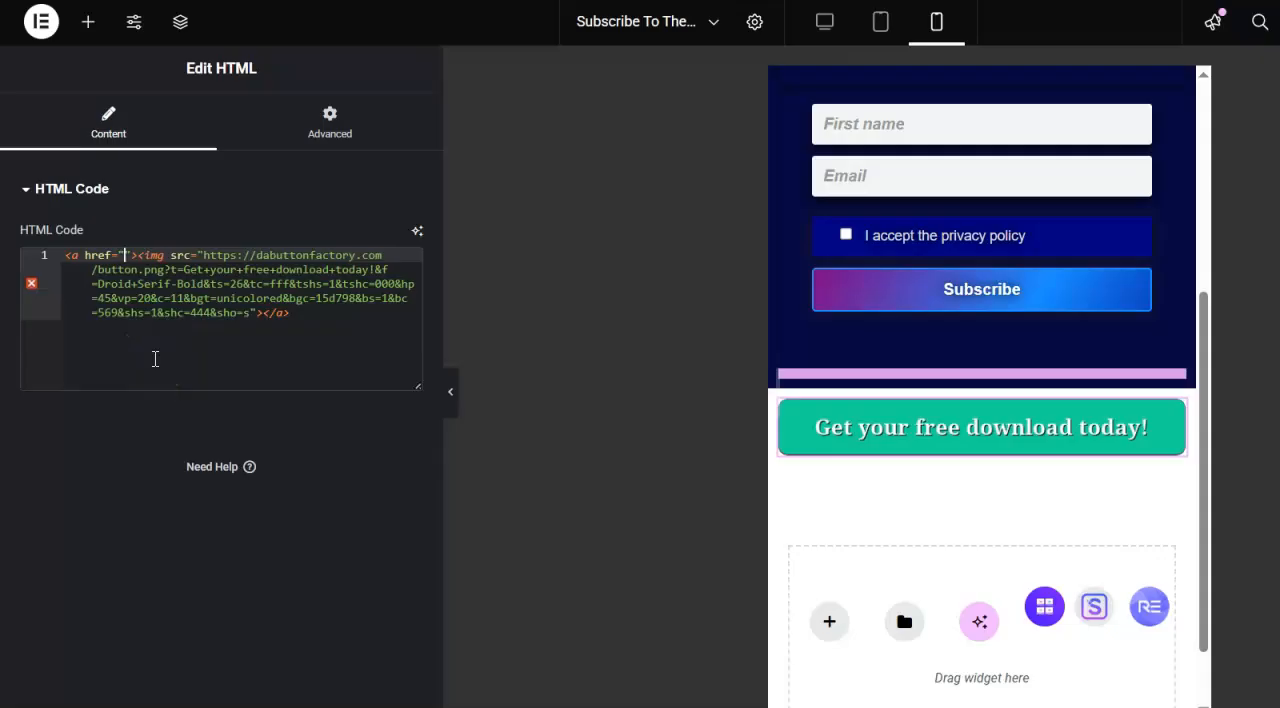
{"action": "type", "text": "http"}
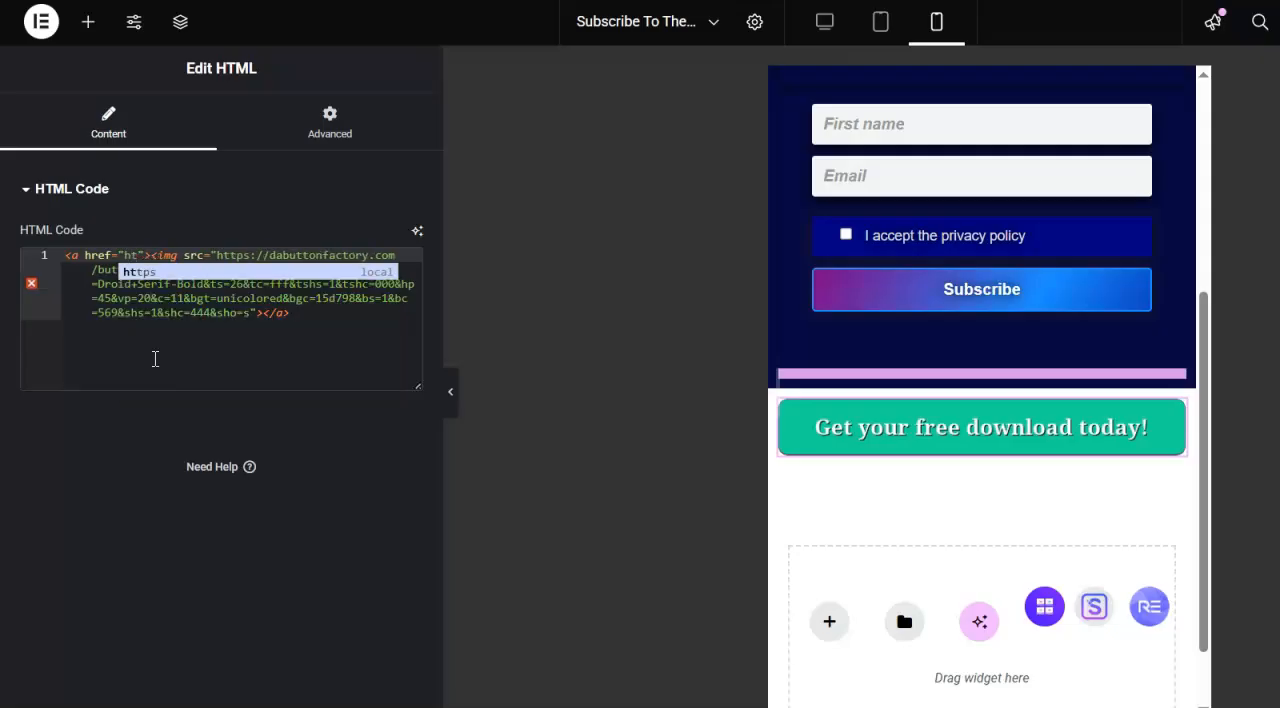
{"action": "type", "text": "s"}
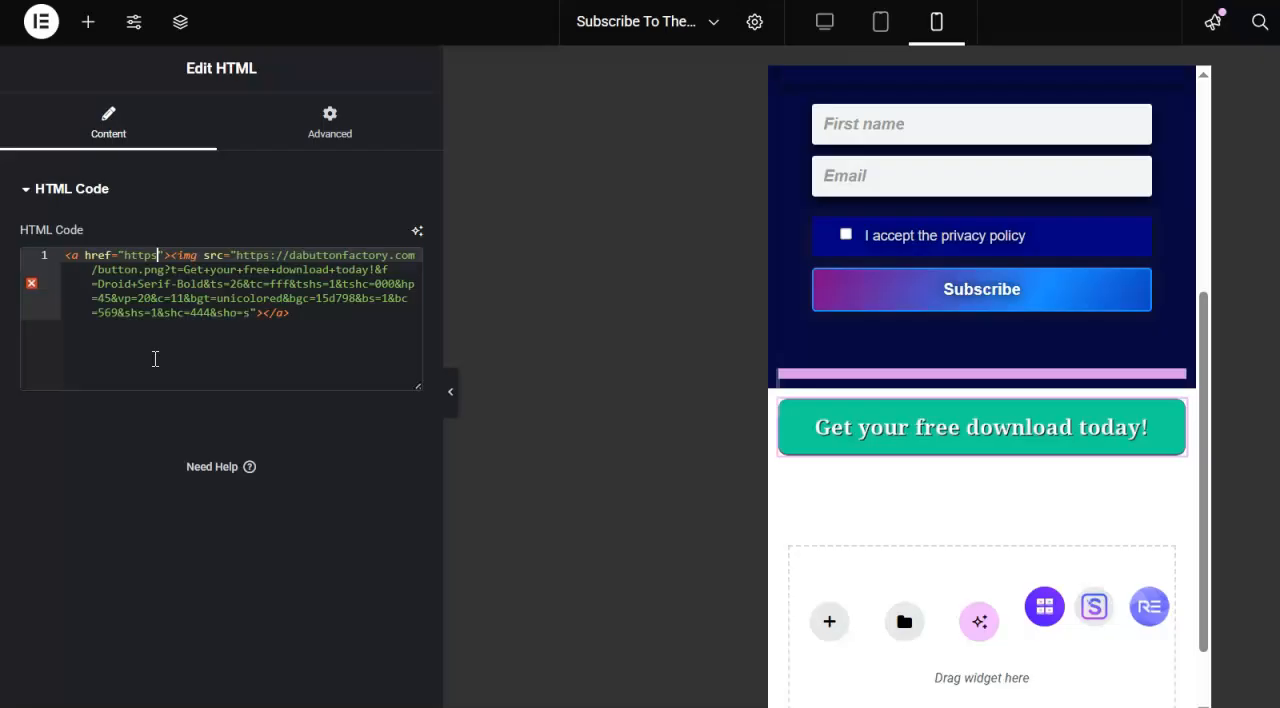
{"action": "type", "text": "://"}
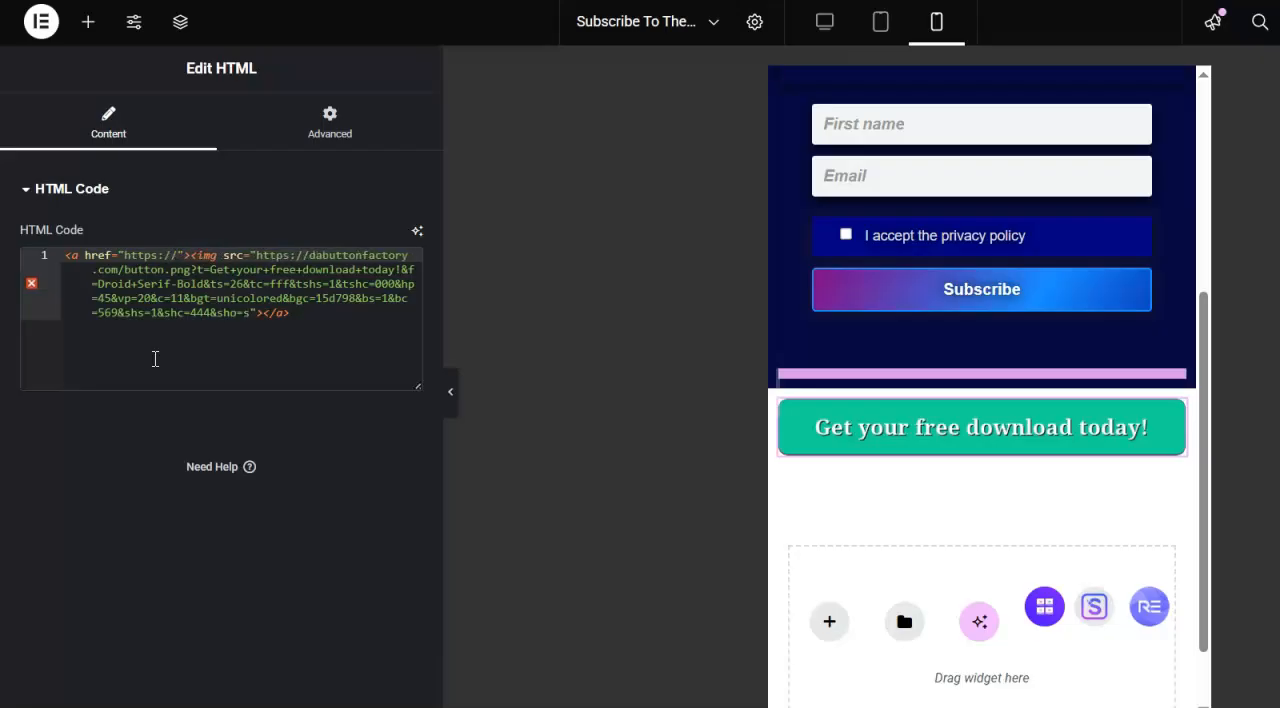
{"action": "type", "text": "www.aff"}
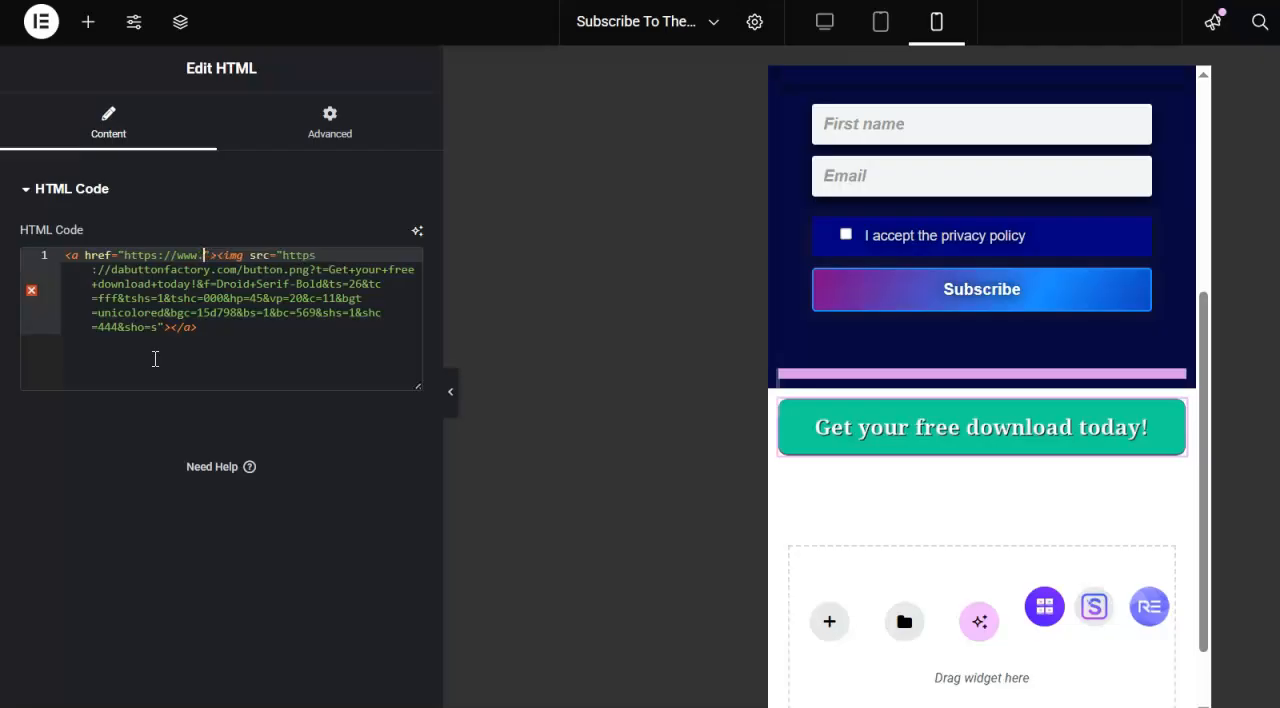
{"action": "type", "text": "iliatem"}
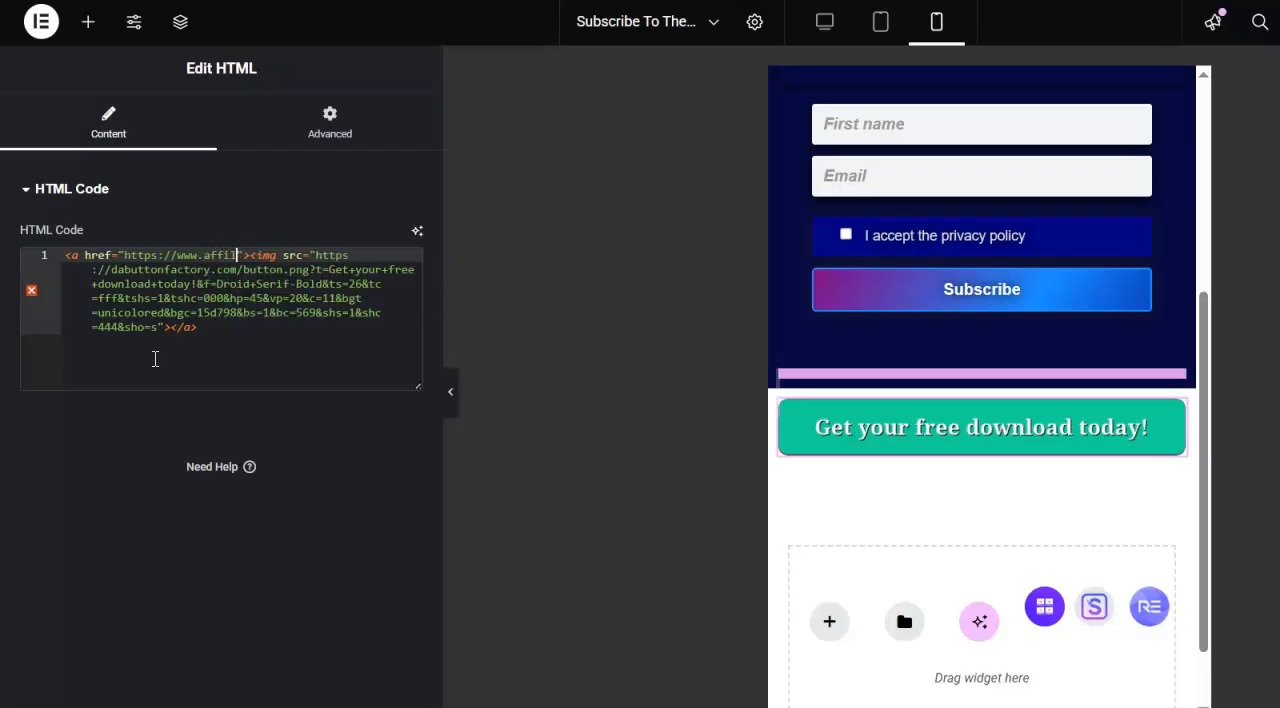
{"action": "type", "text": "arketingf"}
{"action": "type", "text": "renzy"}
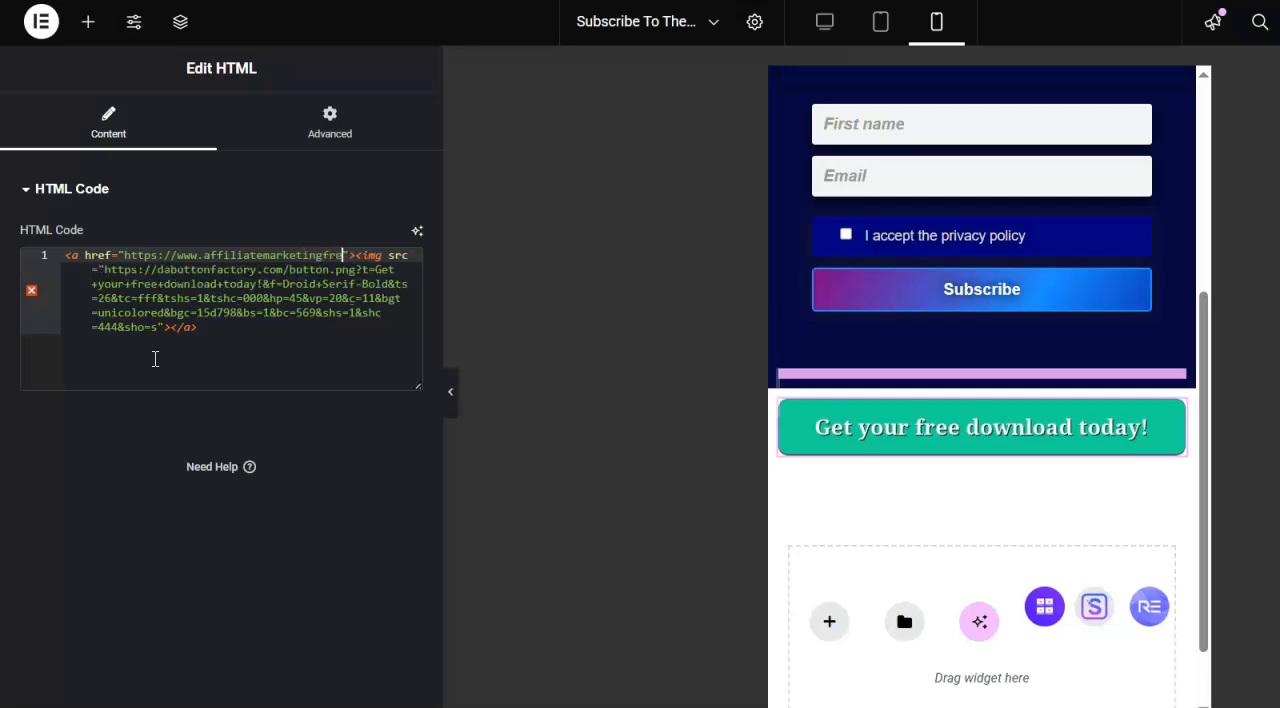
{"action": "type", "text": ".com"}
{"action": "key", "text": "Escape"}
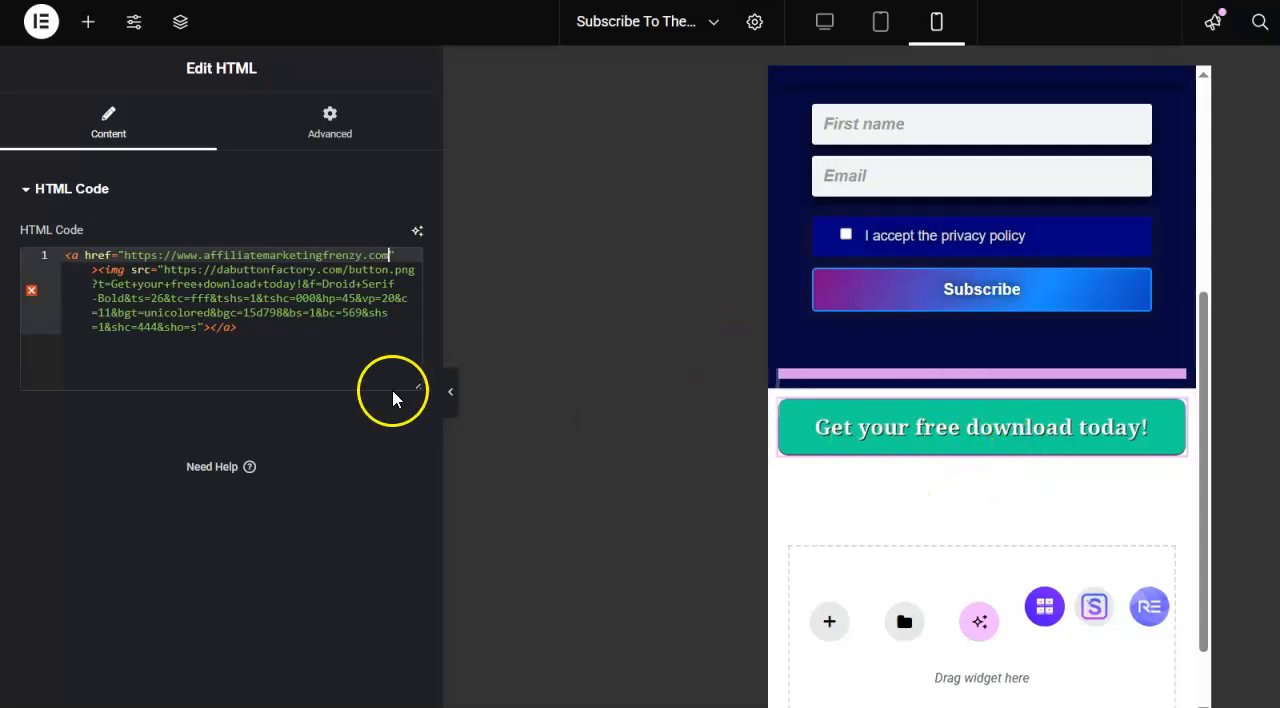
- Select the whole button image address inside the src attribute
{"action": "left_click", "coordinate": [166, 270]}
{"action": "left_click_drag", "start_coordinate": [166, 270], "coordinate": [199, 331]}
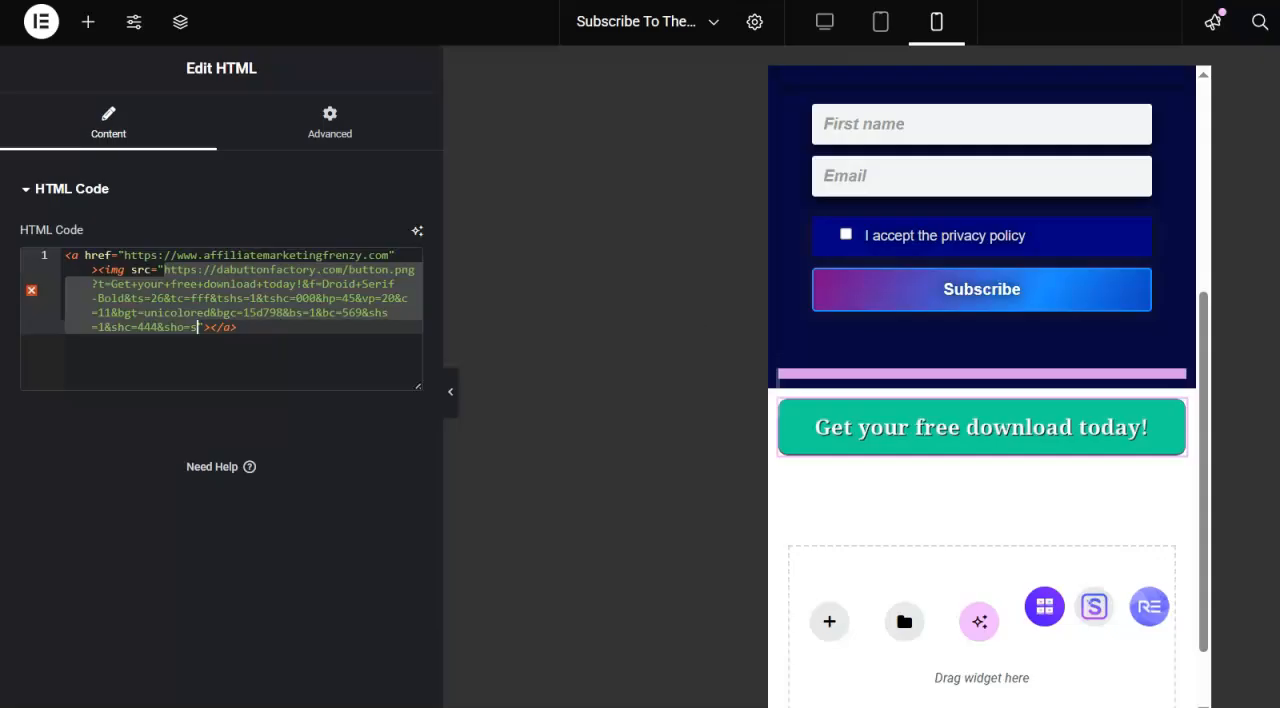
- Switch to the WordPress media library and log back in, completing the human verification puzzle in the expired-session dialog
{"action": "left_click", "coordinate": [610, 1]}
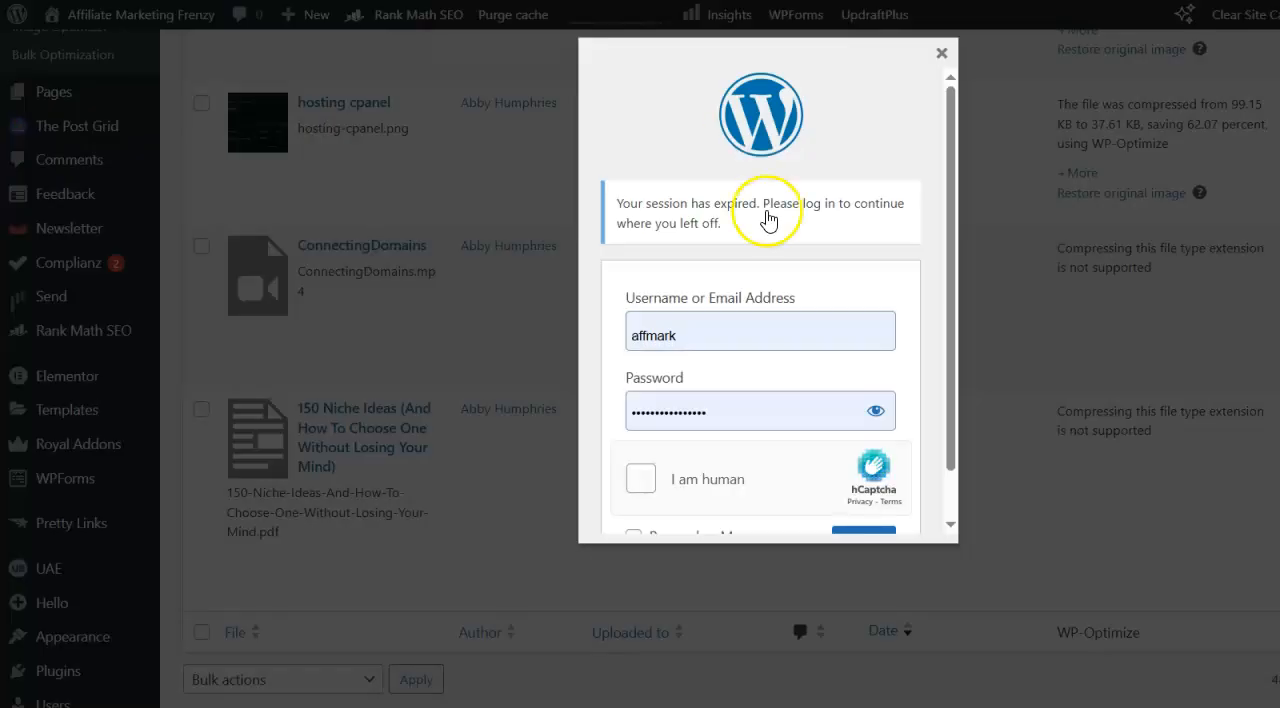
{"action": "left_click", "coordinate": [641, 479]}
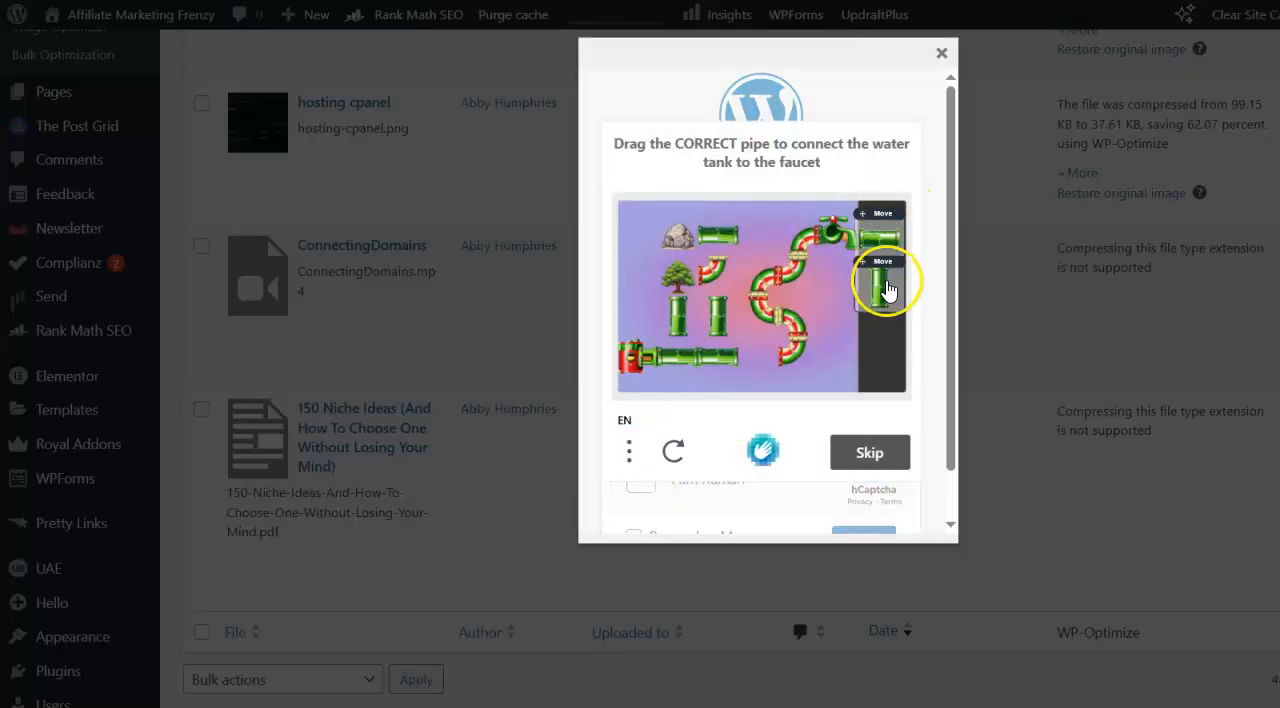
{"action": "left_click_drag", "start_coordinate": [880, 236], "coordinate": [760, 350]}
{"action": "left_click", "coordinate": [866, 452]}
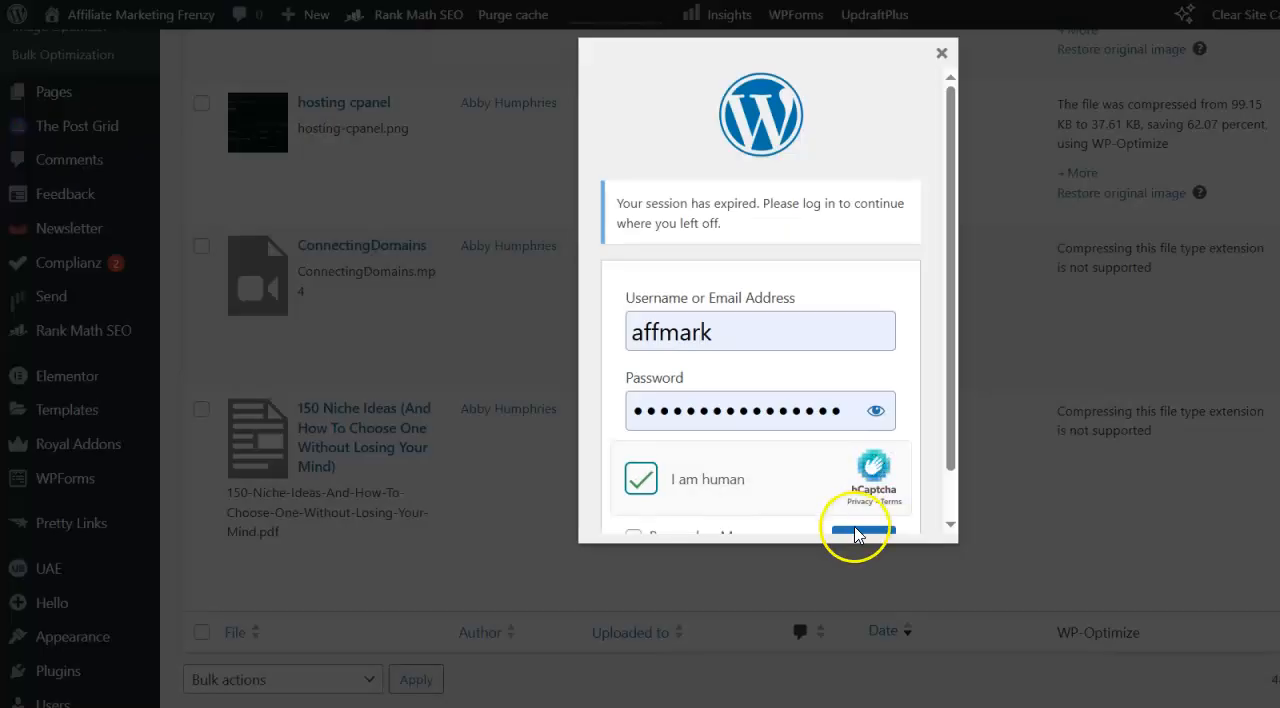
{"action": "left_click_drag", "start_coordinate": [957, 434], "coordinate": [949, 485]}
{"action": "left_click", "coordinate": [857, 490]}
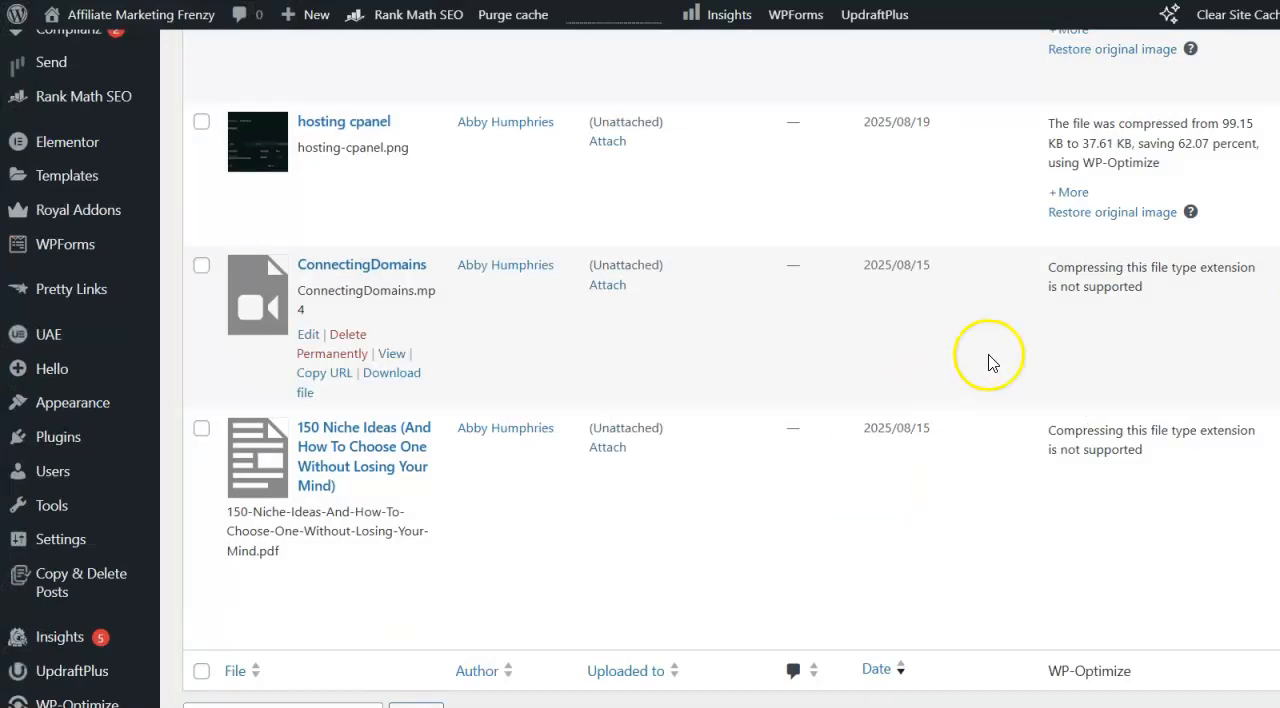
- Copy the file URL of hosting-cpanel.png in the media library
{"action": "mouse_move", "coordinate": [345, 595]}
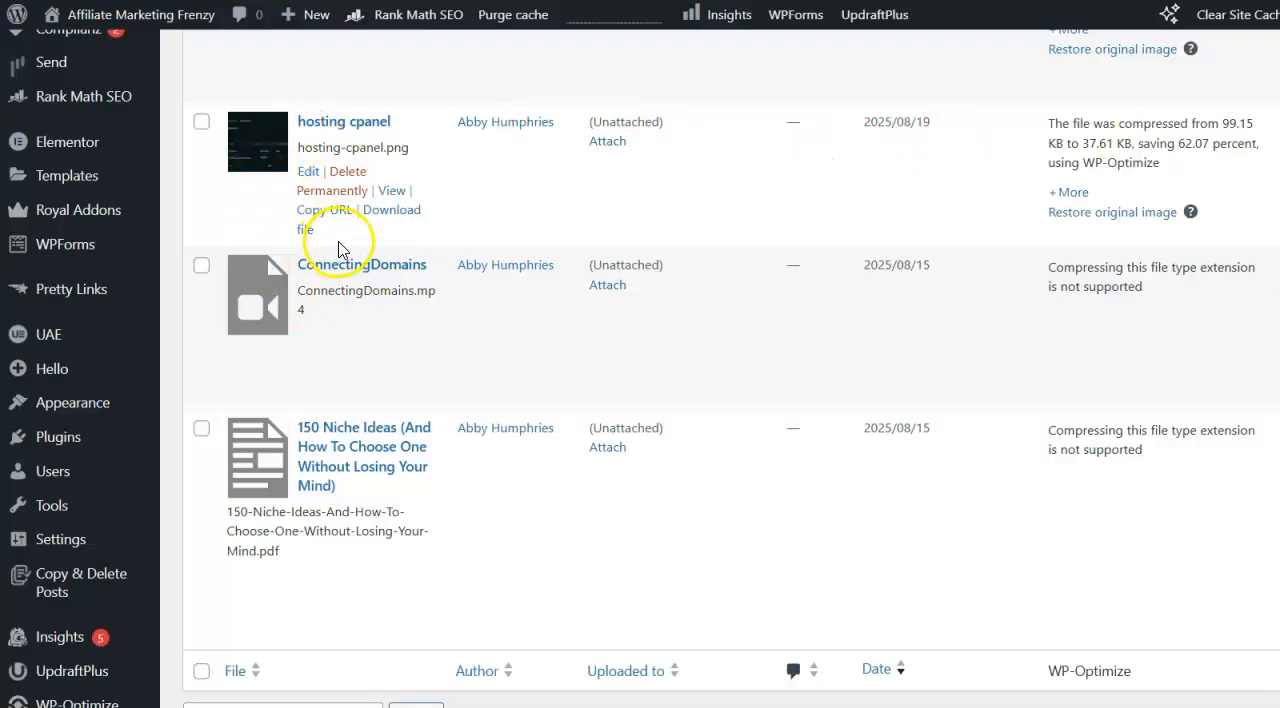
{"action": "left_click", "coordinate": [321, 212]}
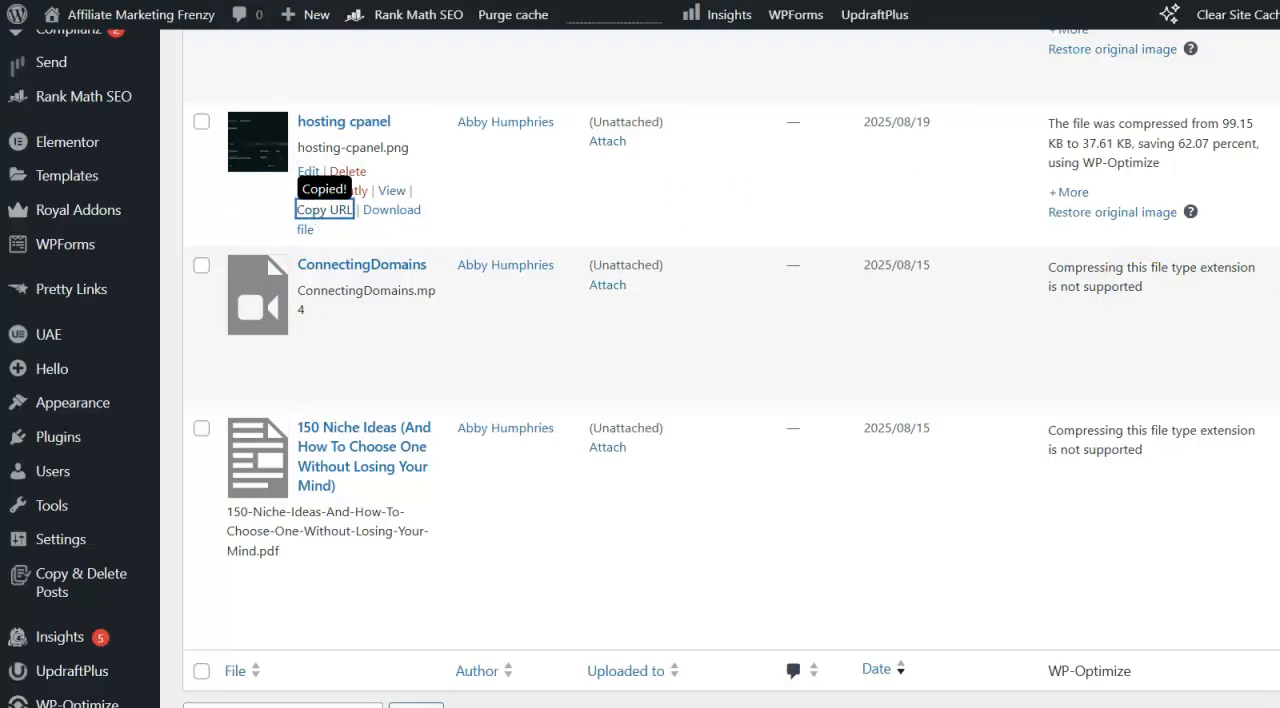
- Copy the file URL of the gold dollar sign image in the media library
{"action": "scroll", "coordinate": [640, 400], "scroll_direction": "up", "scroll_amount": 20}
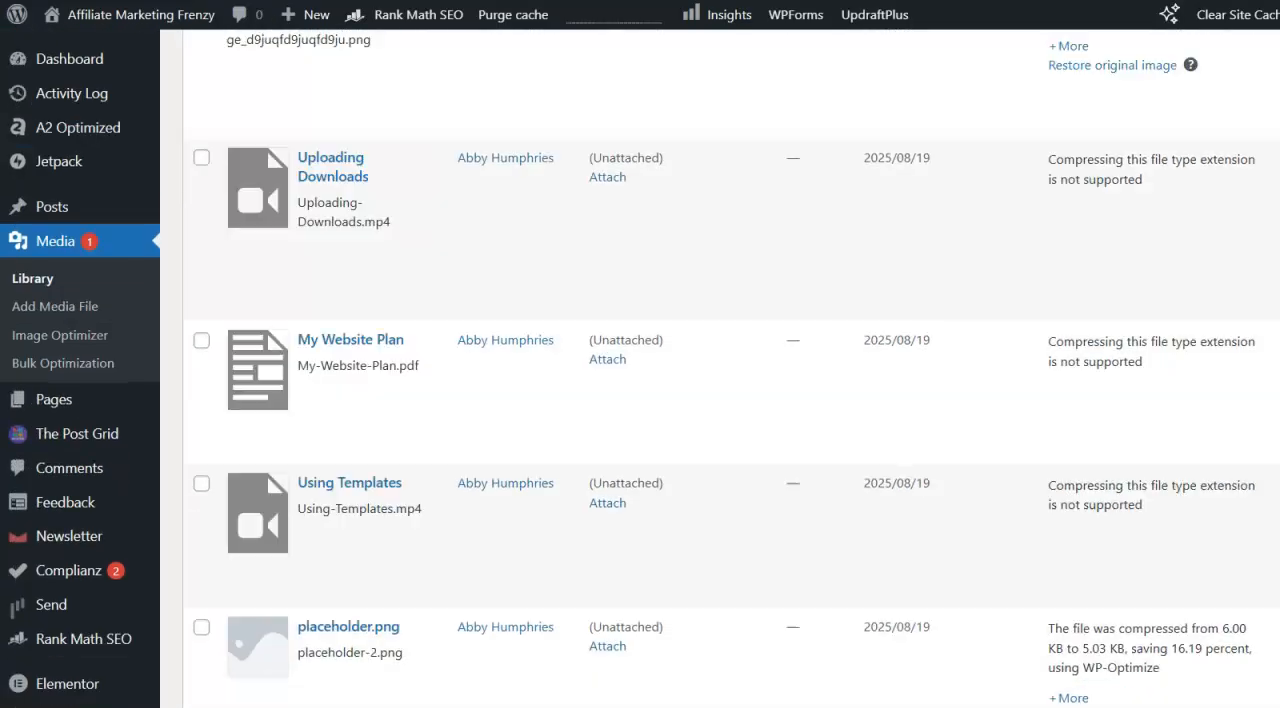
{"action": "scroll", "coordinate": [640, 400], "scroll_direction": "up", "scroll_amount": 10}
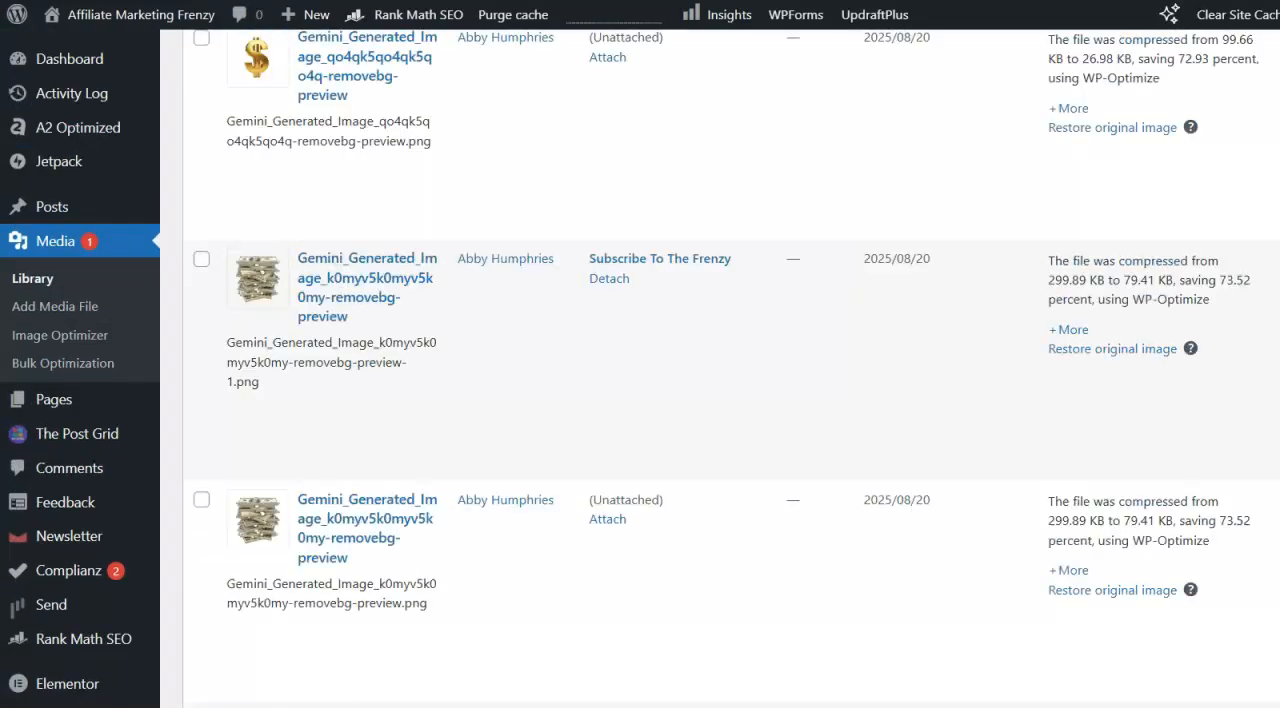
{"action": "scroll", "coordinate": [720, 400], "scroll_direction": "up", "scroll_amount": 4}
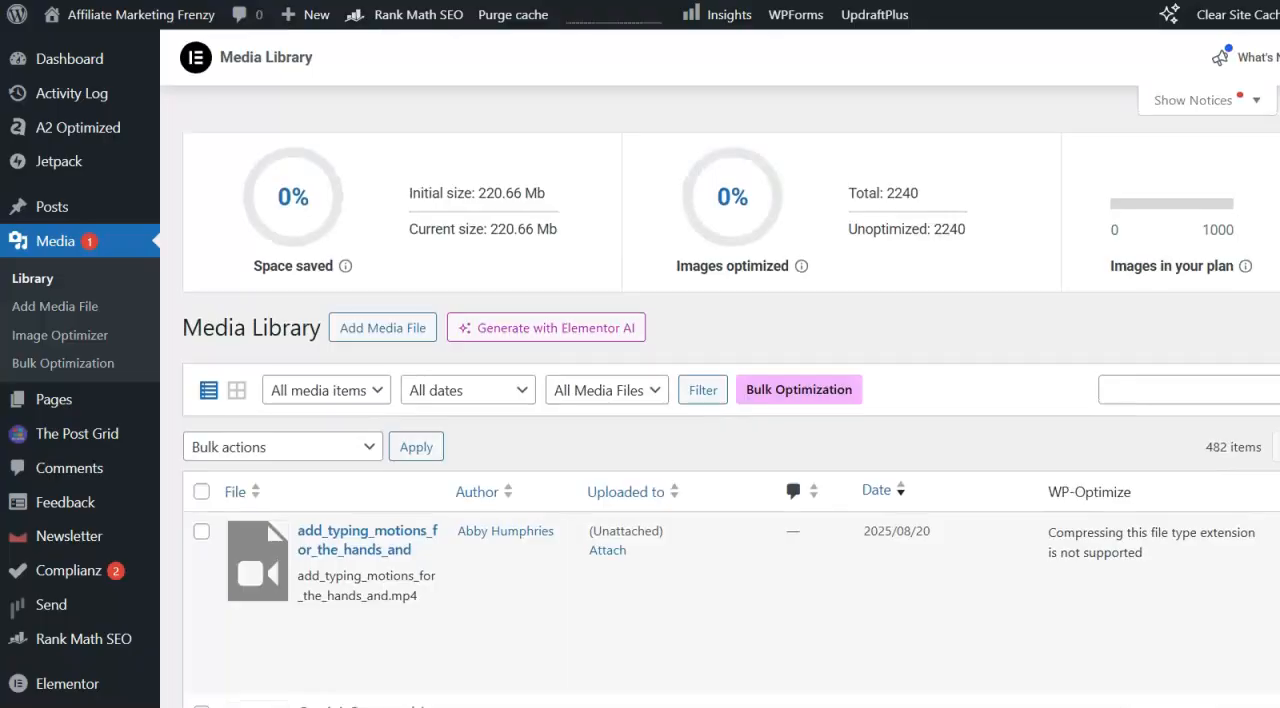
{"action": "mouse_move", "coordinate": [55, 28]}
{"action": "scroll", "coordinate": [730, 420], "scroll_direction": "down", "scroll_amount": 6}
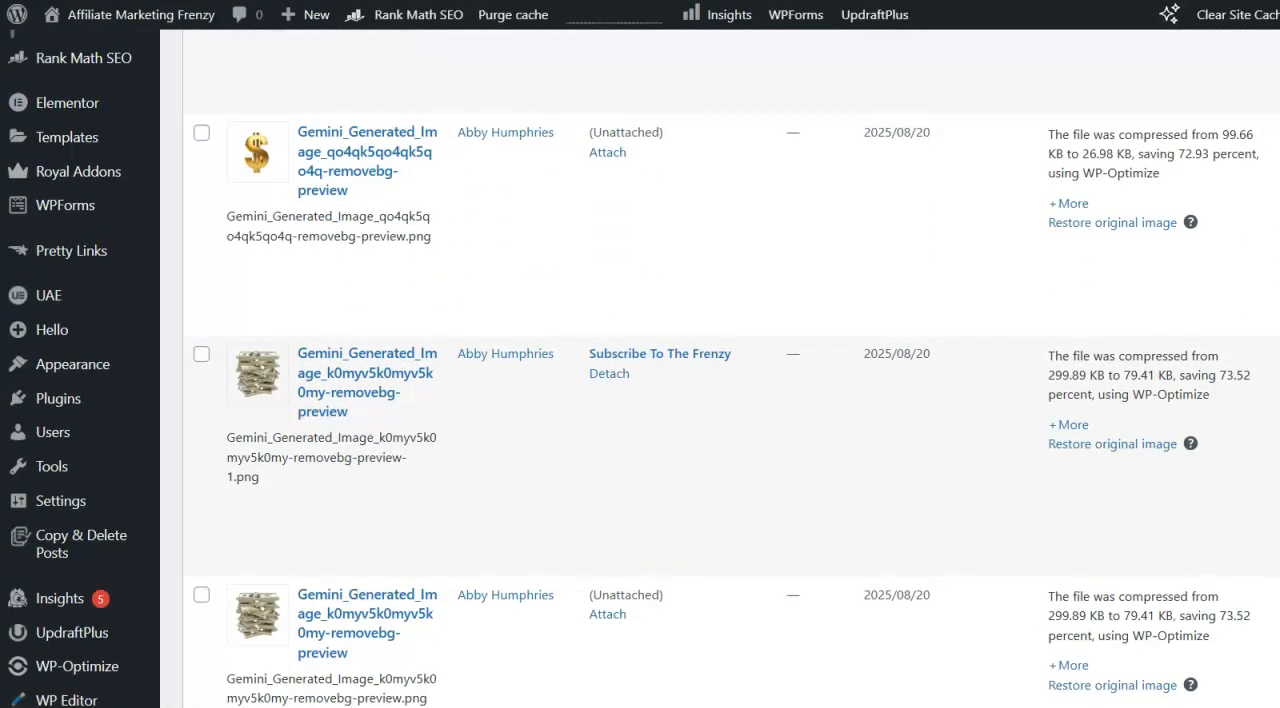
{"action": "mouse_move", "coordinate": [365, 222]}
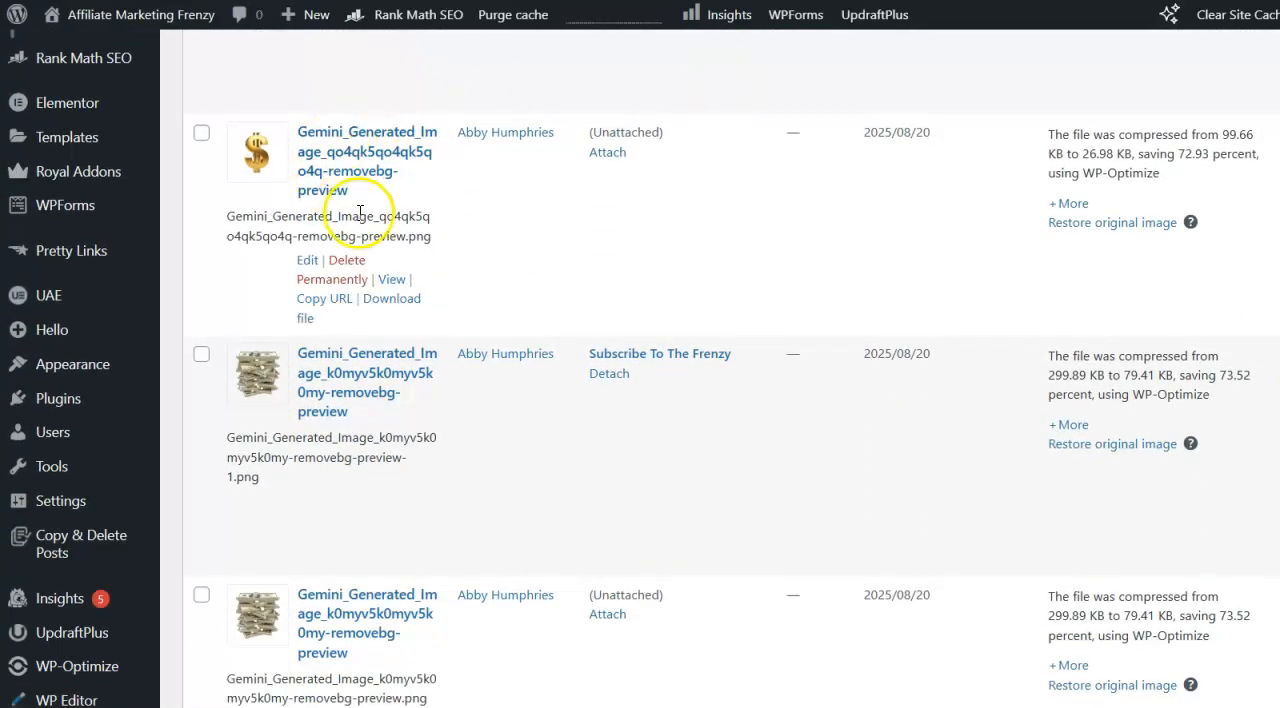
{"action": "left_click", "coordinate": [313, 302]}
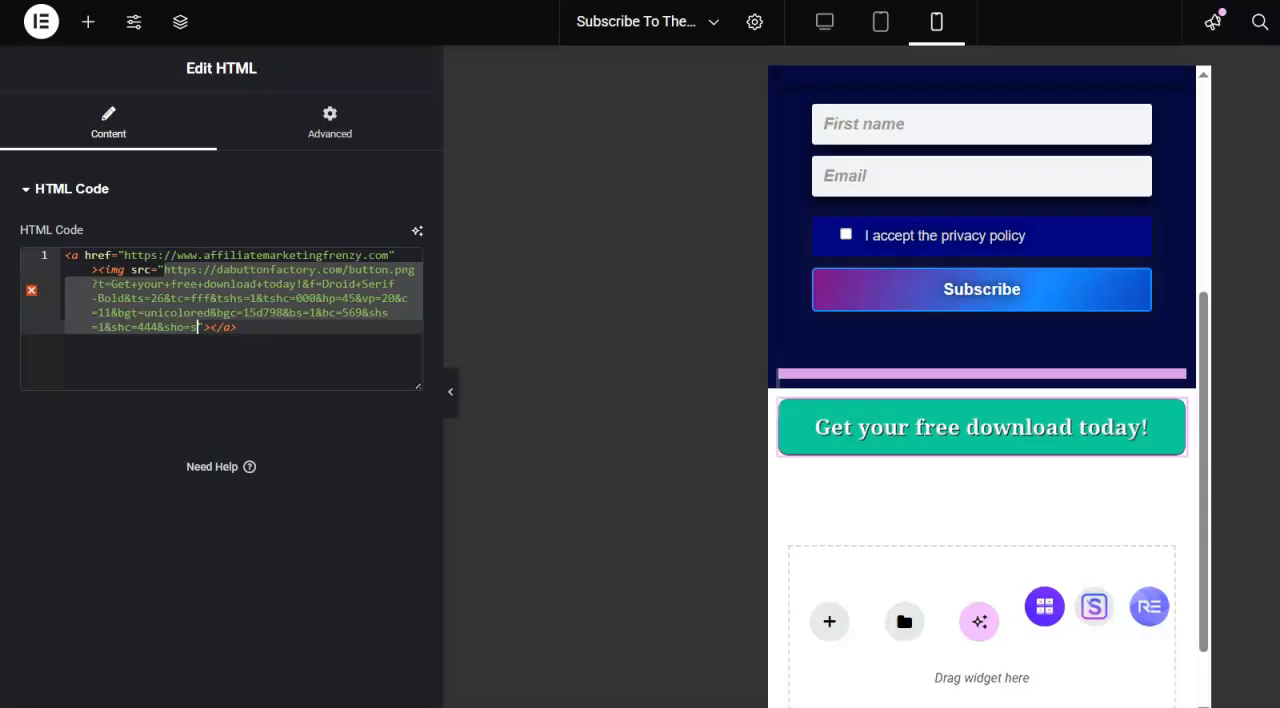
- Return to the Elementor page and replace the selected src address with the copied dollar sign image URL
{"action": "left_click_drag", "start_coordinate": [206, 268], "coordinate": [166, 297]}
{"action": "key", "text": "ctrl+v"}
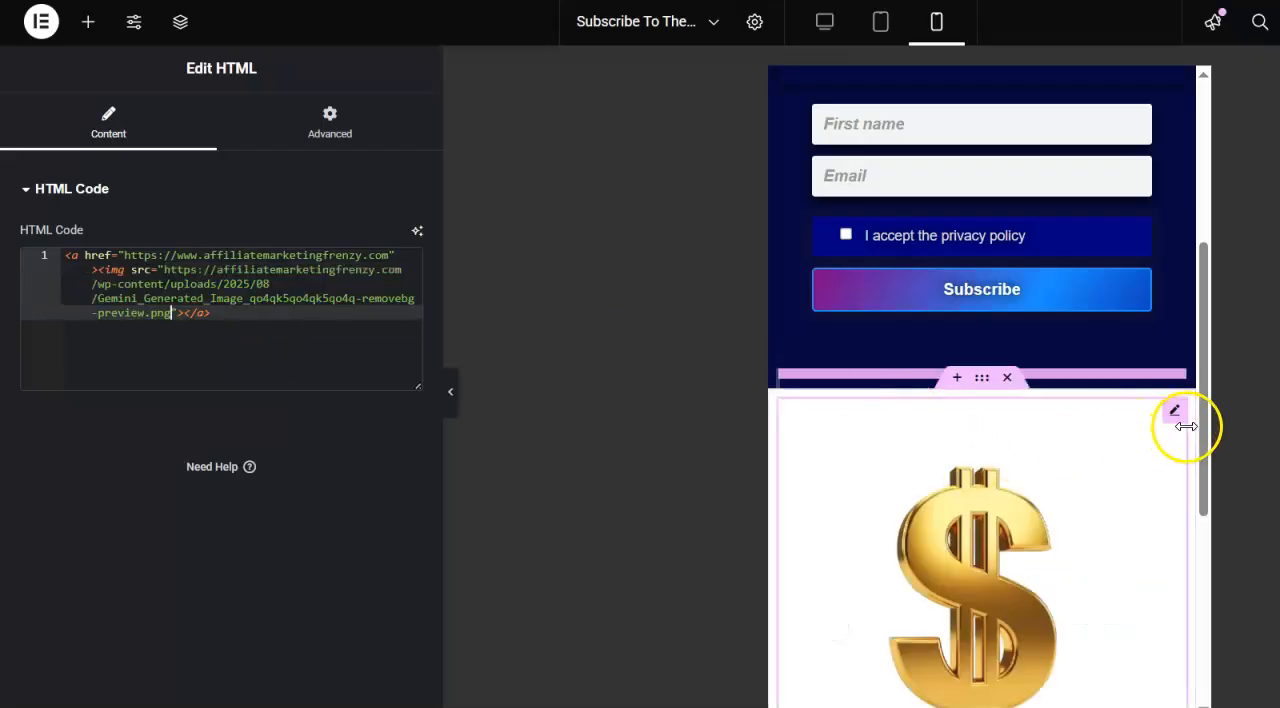
{"action": "left_click_drag", "start_coordinate": [1204, 410], "coordinate": [1190, 500]}
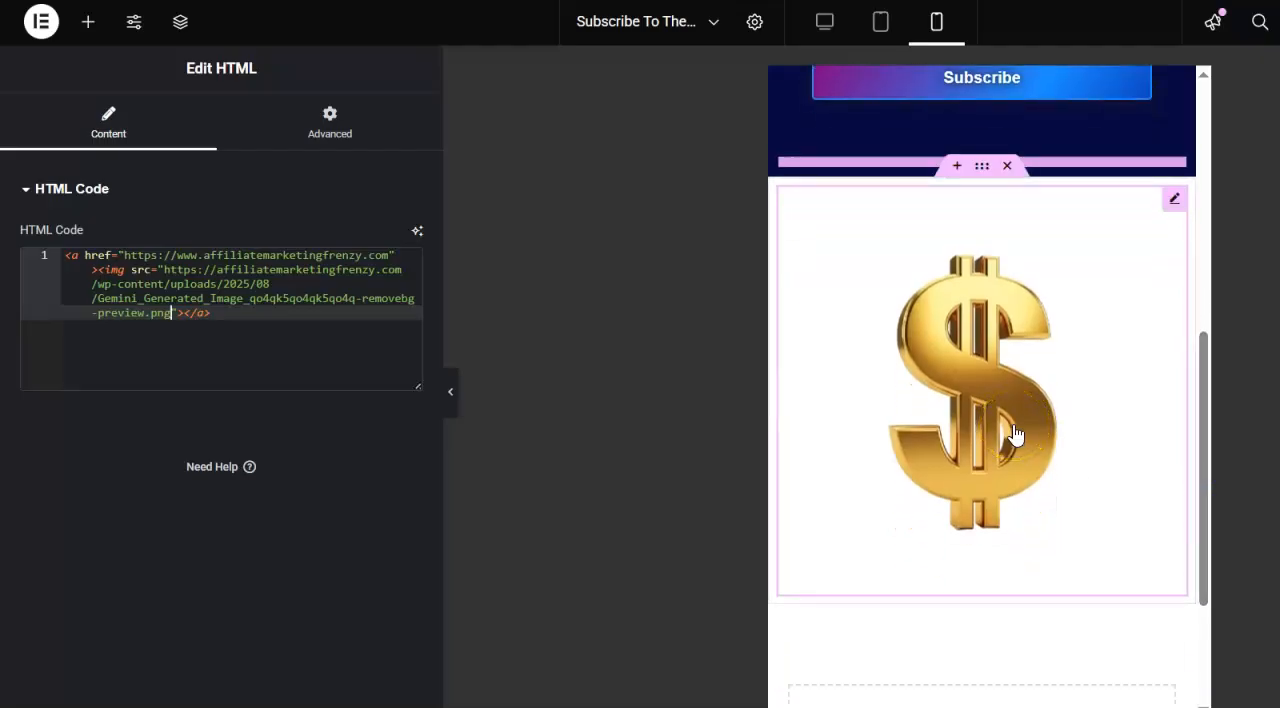
{"action": "left_click", "coordinate": [679, 294]}
{"action": "left_click", "coordinate": [639, 207]}
{"action": "left_click", "coordinate": [561, 137]}
{"action": "left_click", "coordinate": [244, 333]}
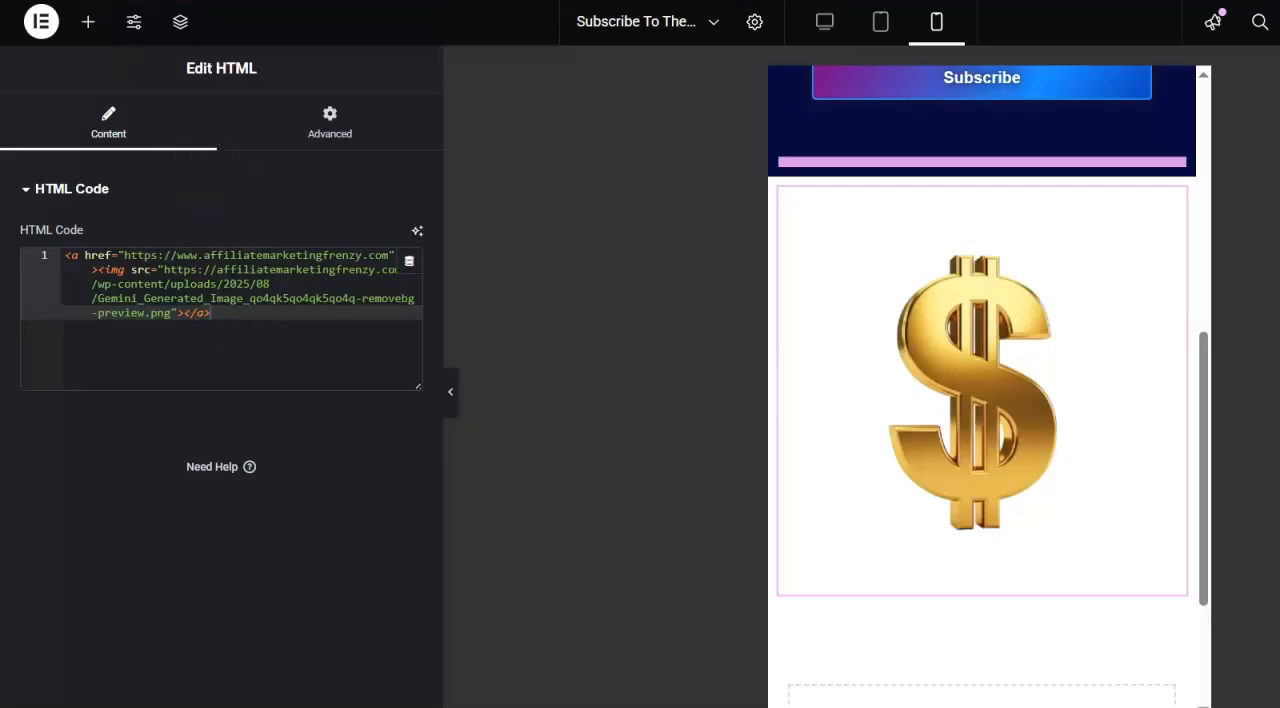
{"action": "key", "text": "ctrl+v"}
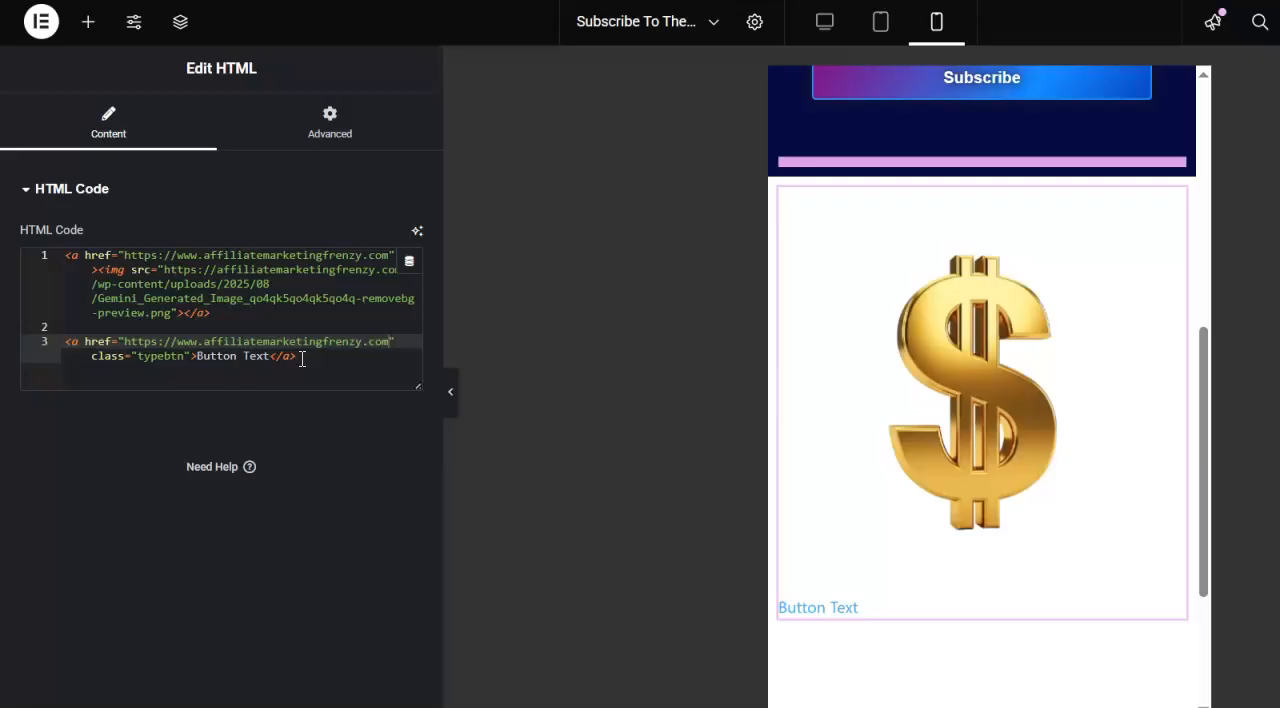
{"action": "left_click_drag", "start_coordinate": [63, 257], "coordinate": [235, 313]}
{"action": "key", "text": "BackSpace"}
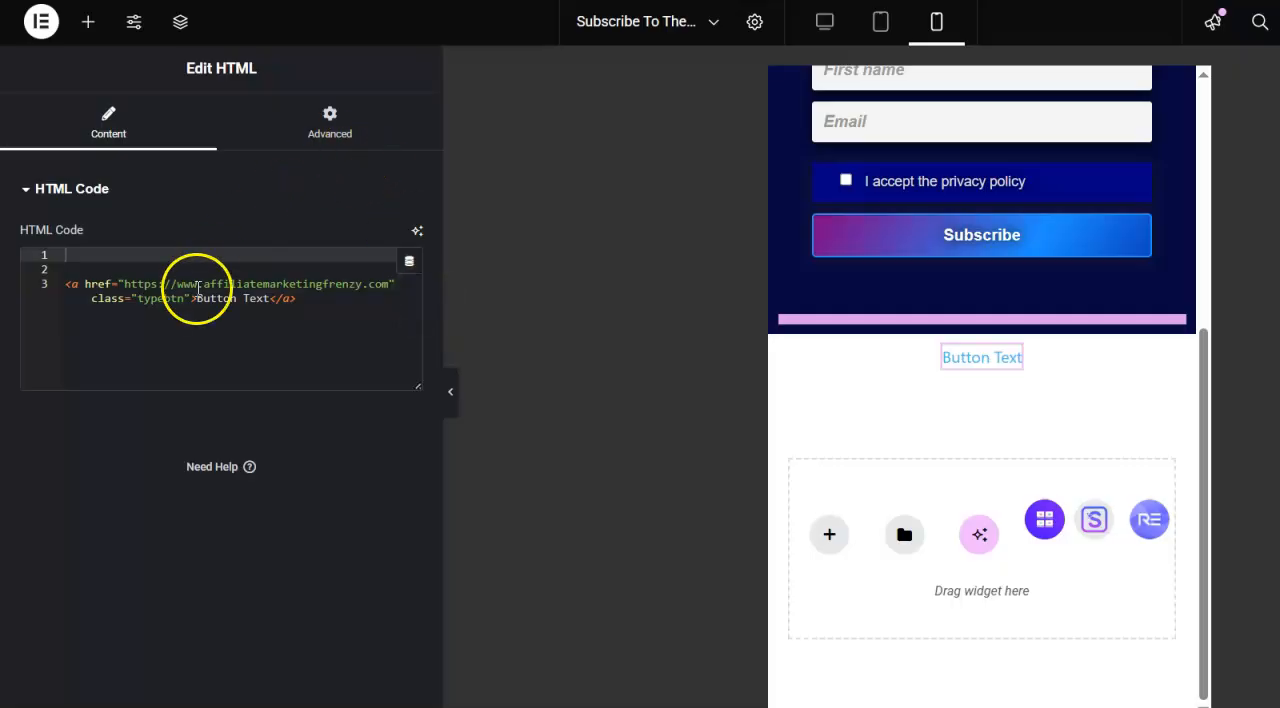
- Start a .typebtn { } rule with blank lines between its braces in the widget's Royal Addons custom CSS
{"action": "left_click", "coordinate": [328, 120]}
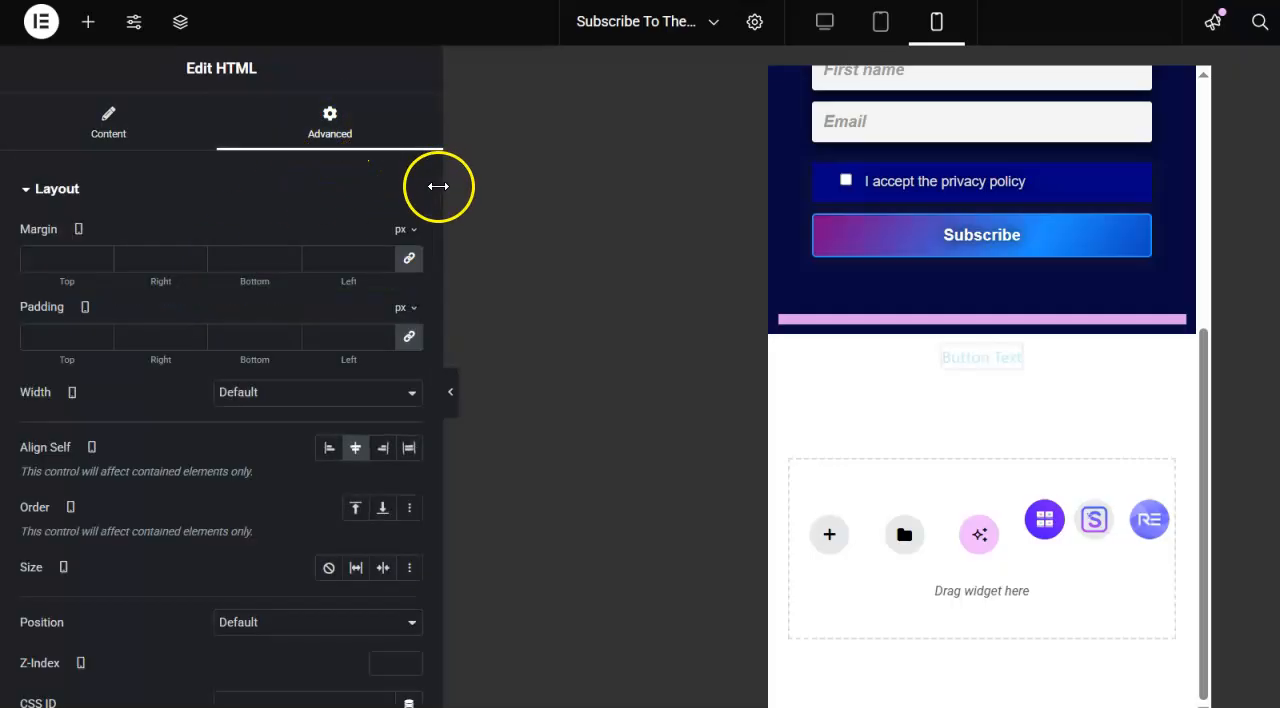
{"action": "left_click_drag", "start_coordinate": [438, 190], "coordinate": [434, 578]}
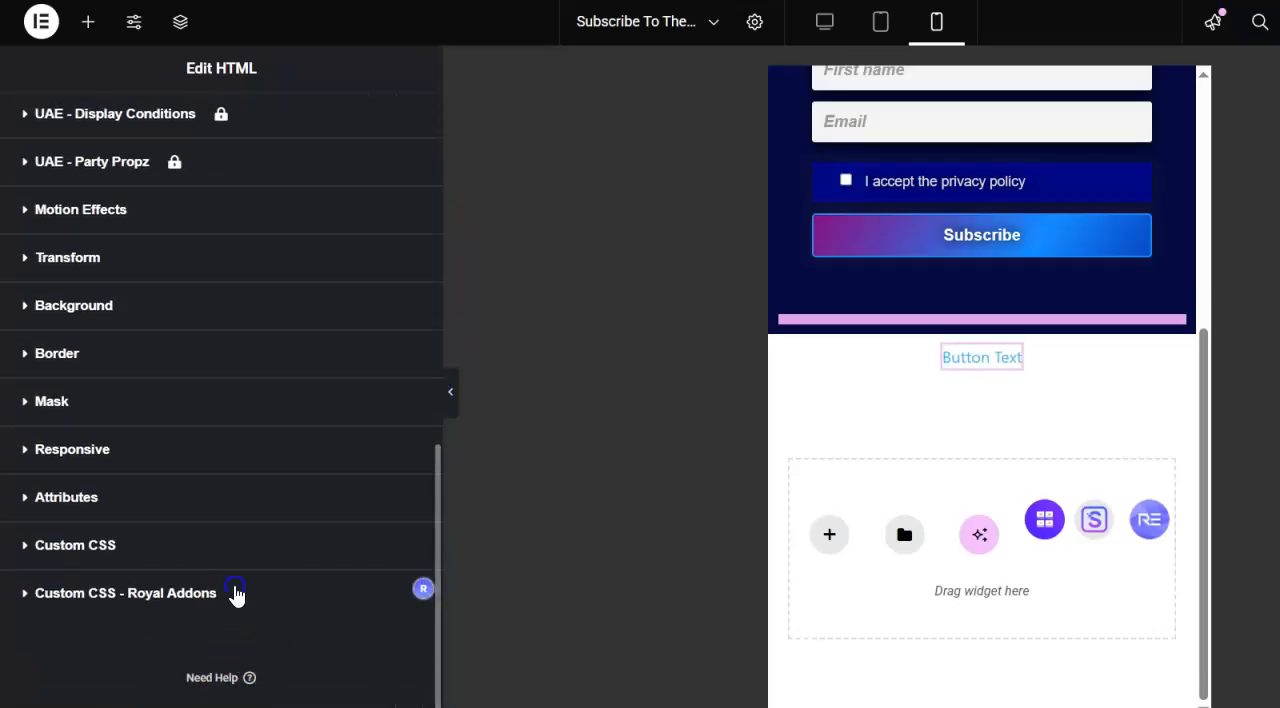
{"action": "scroll", "coordinate": [237, 594], "scroll_direction": "up", "scroll_amount": 3}
{"action": "left_click_drag", "start_coordinate": [437, 220], "coordinate": [432, 462]}
{"action": "left_click", "coordinate": [232, 449]}
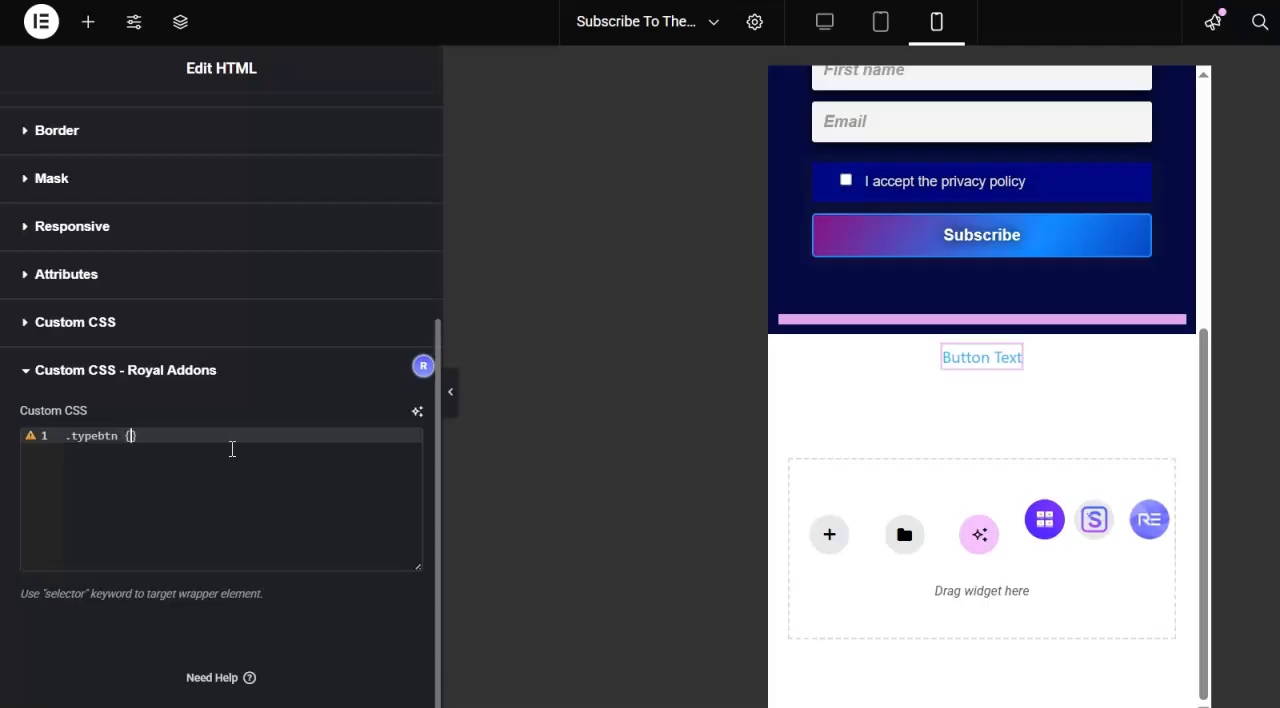
{"action": "key", "text": "Return"}
{"action": "key", "text": "Return"}
{"action": "key", "text": "Return"}
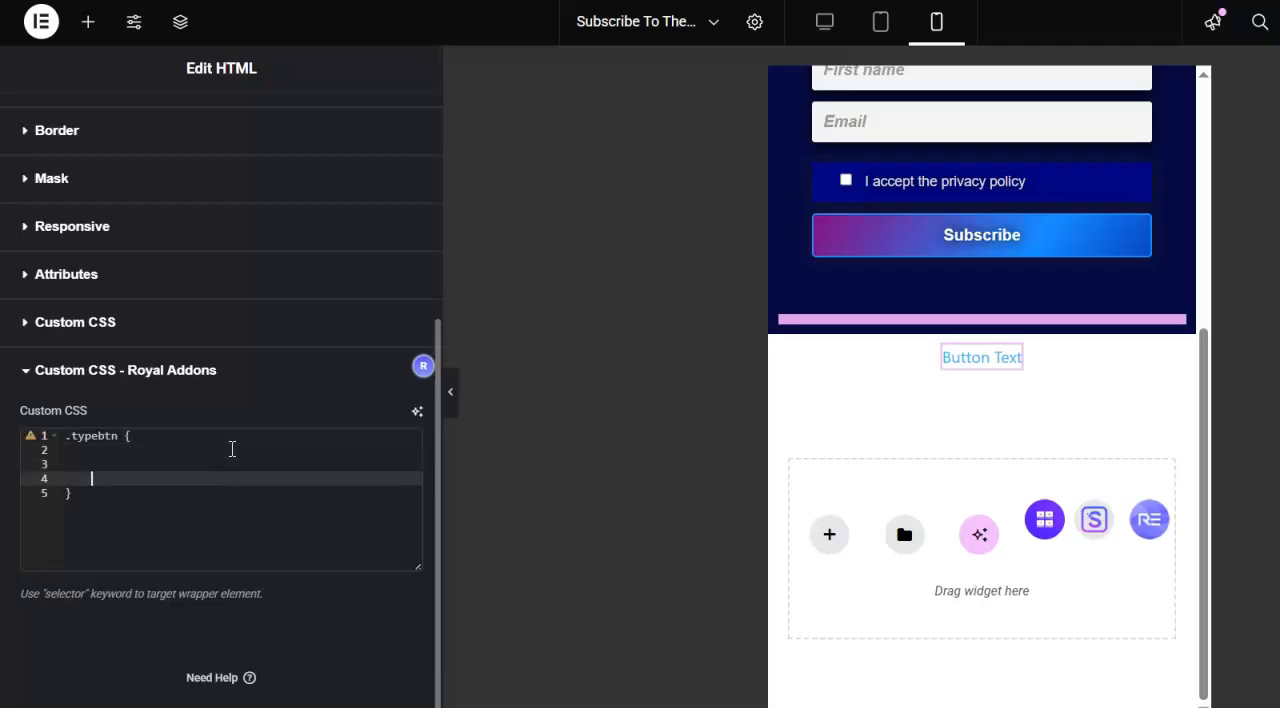
{"action": "key", "text": "Up"}
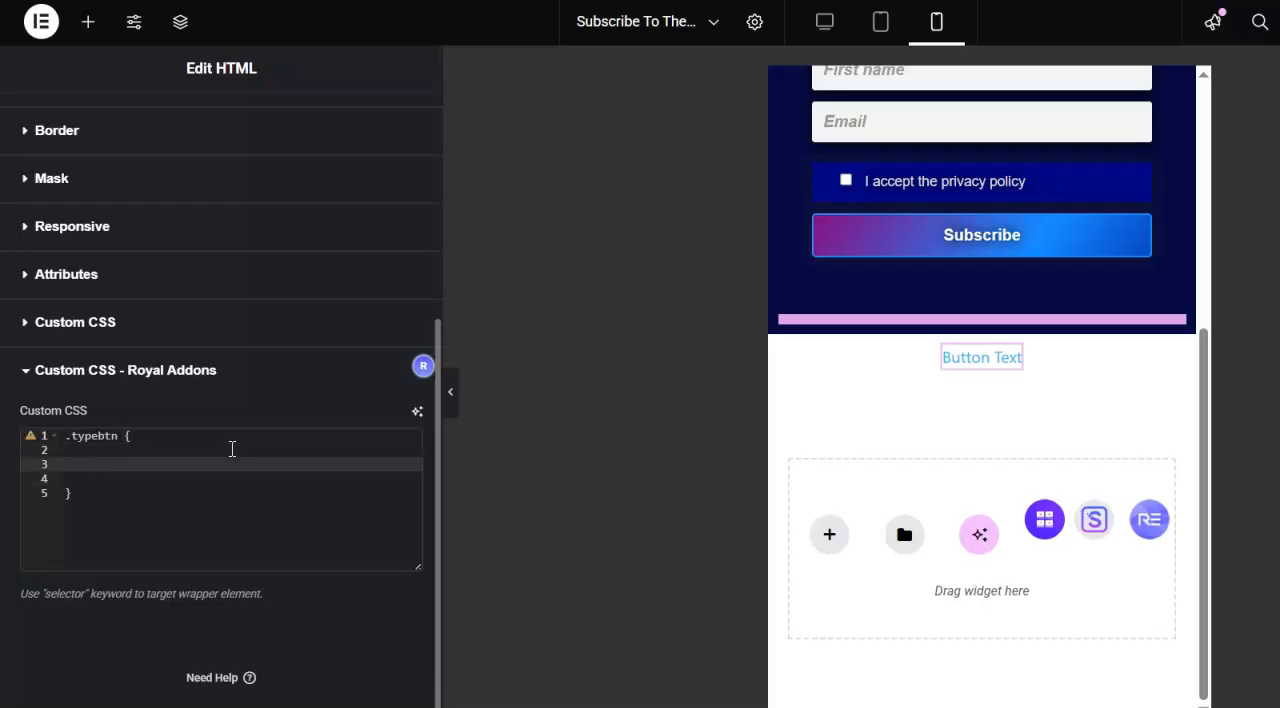
- Add background: navy; and padding: 12px; to the .typebtn rule
{"action": "type", "text": "backg"}
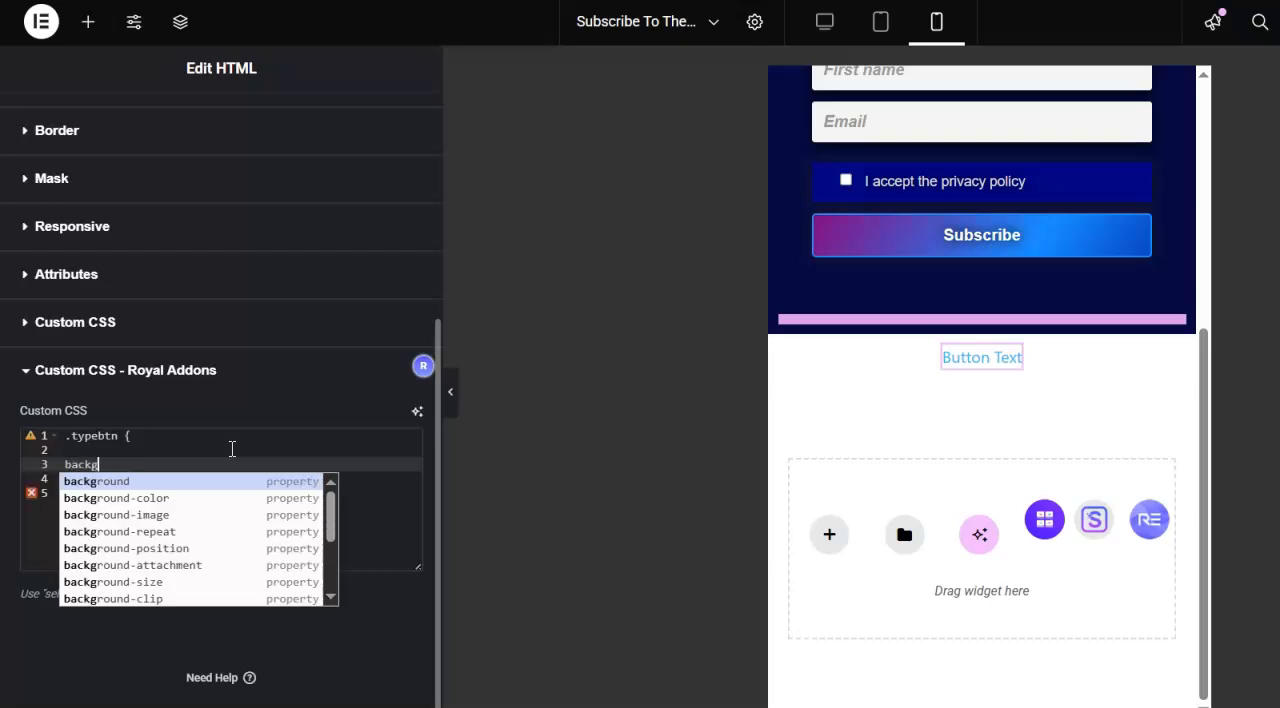
{"action": "type", "text": "round"}
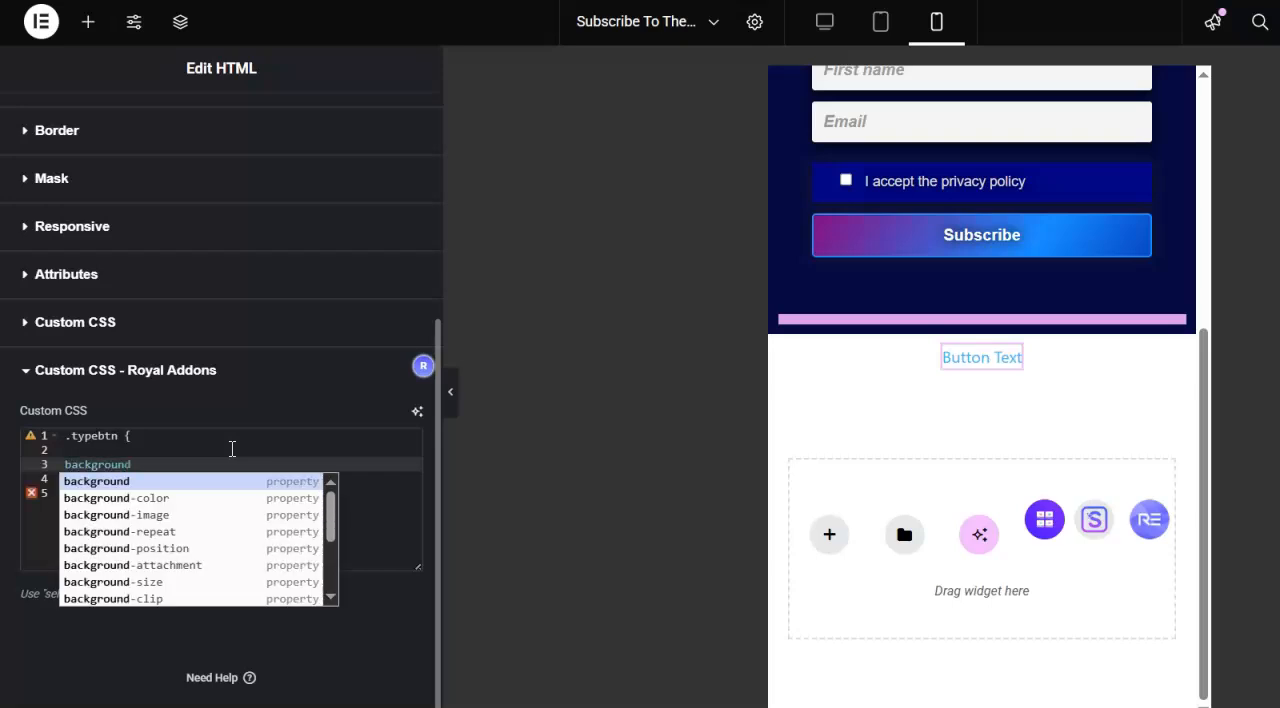
{"action": "type", "text": ": navy;"}
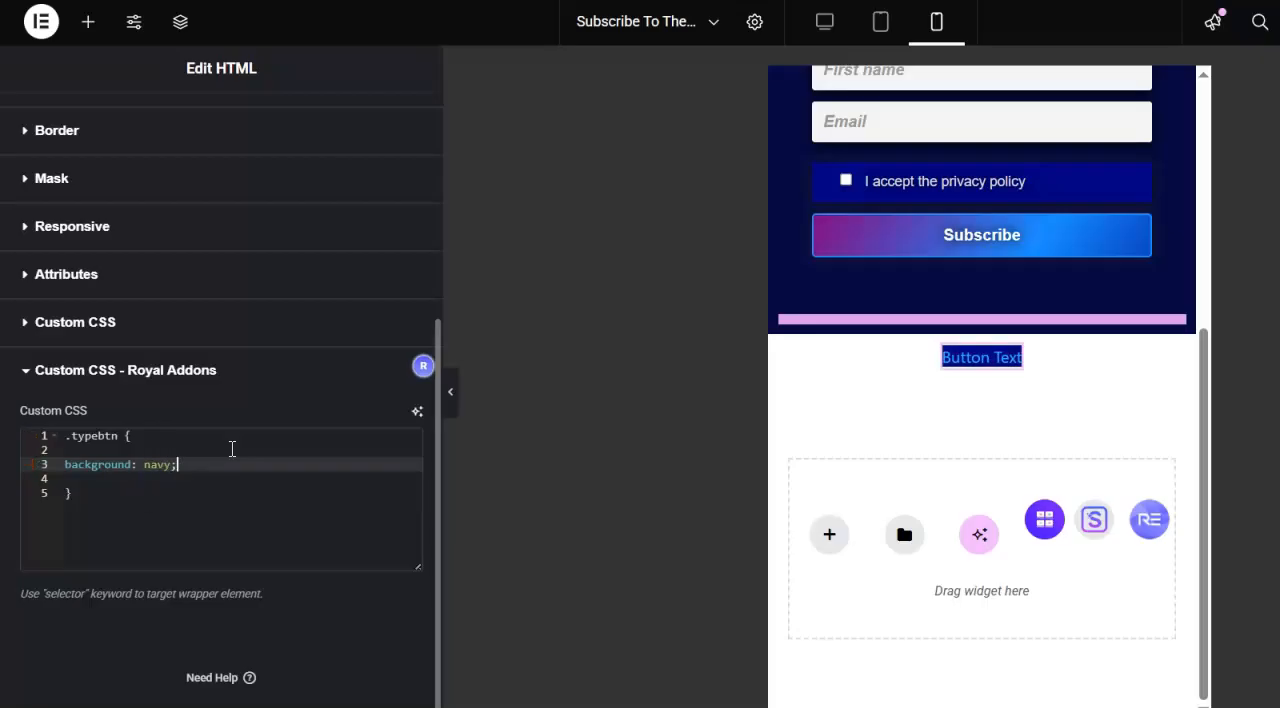
{"action": "key", "text": "Return"}
{"action": "type", "text": "pad"}
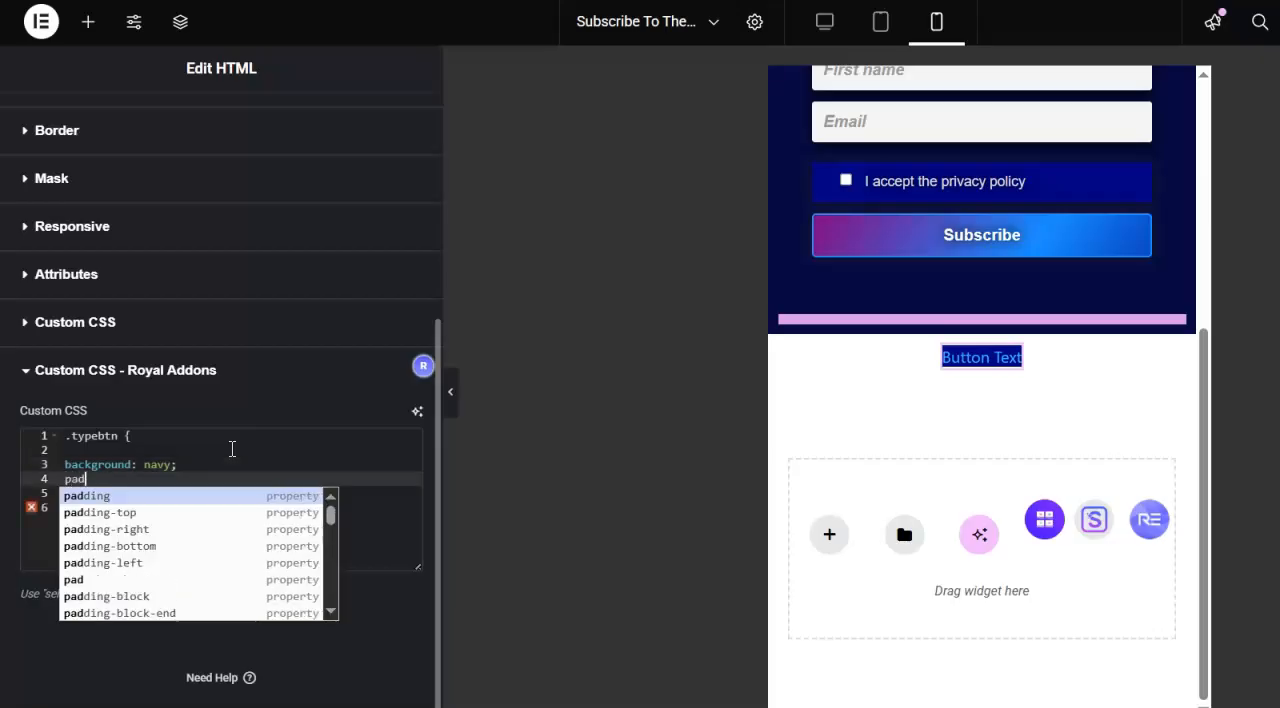
{"action": "type", "text": "ding"}
{"action": "key", "text": "Return"}
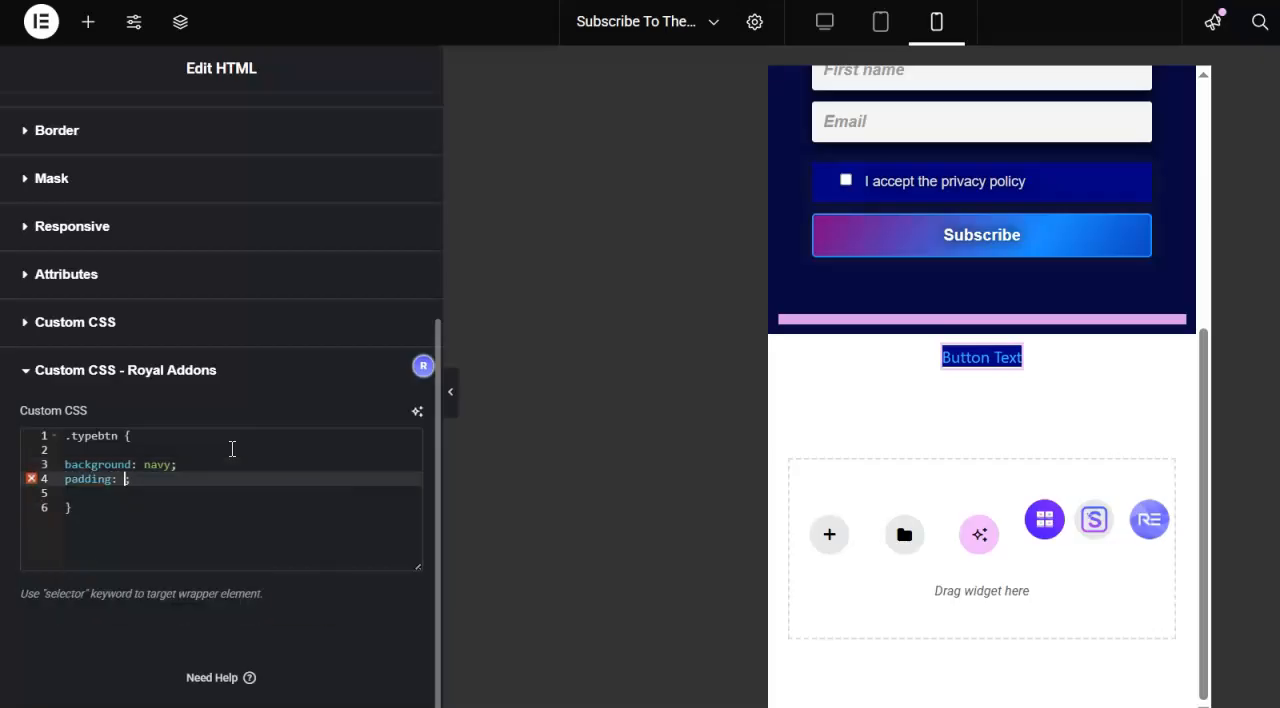
{"action": "type", "text": "12px;"}
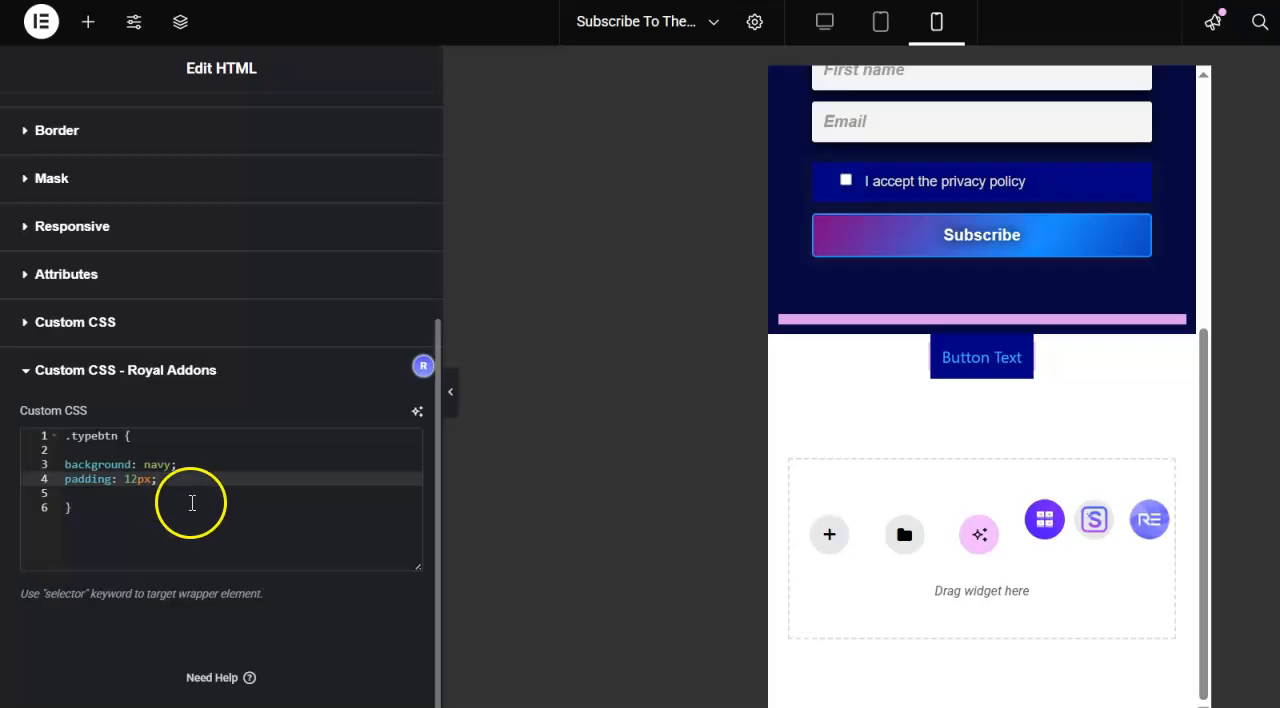
- Complete the .typebtn rule with margin: 12px !important, box-shadow: 0 0 12px #222 !important, font-weight: 600 and color: #fff
{"action": "key", "text": "Return"}
{"action": "type", "text": "m"}
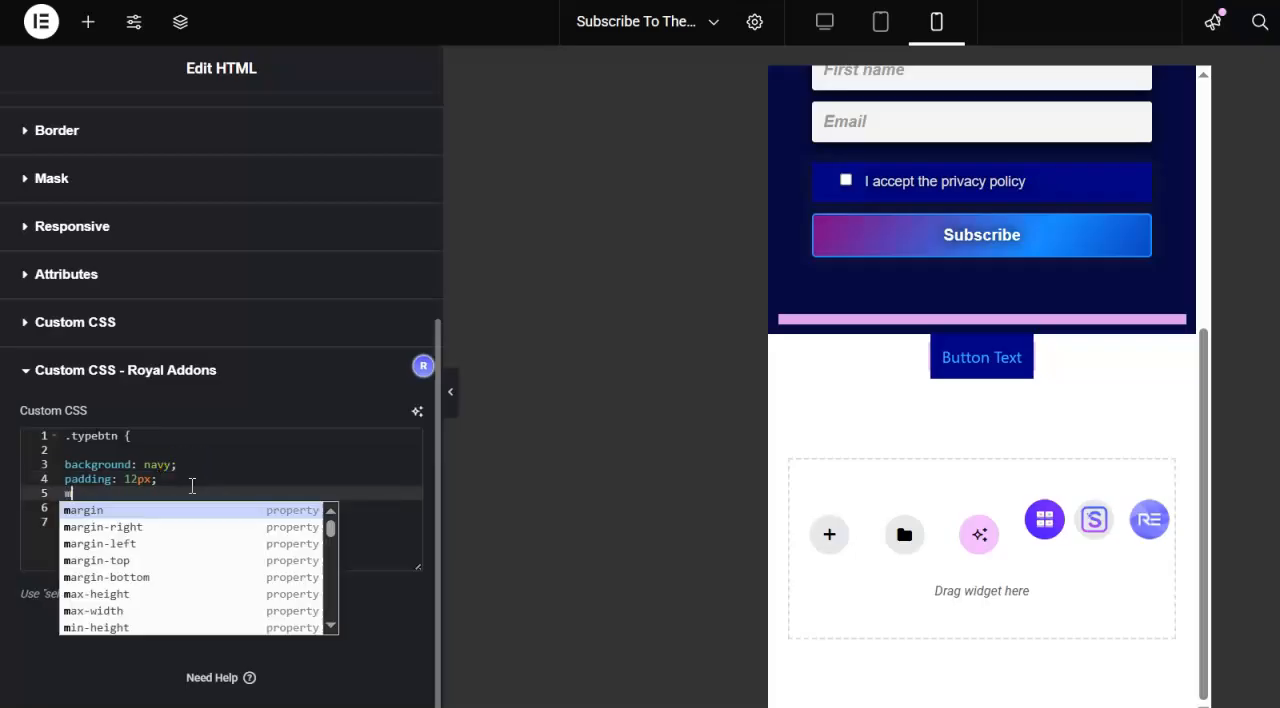
{"action": "type", "text": "argin"}
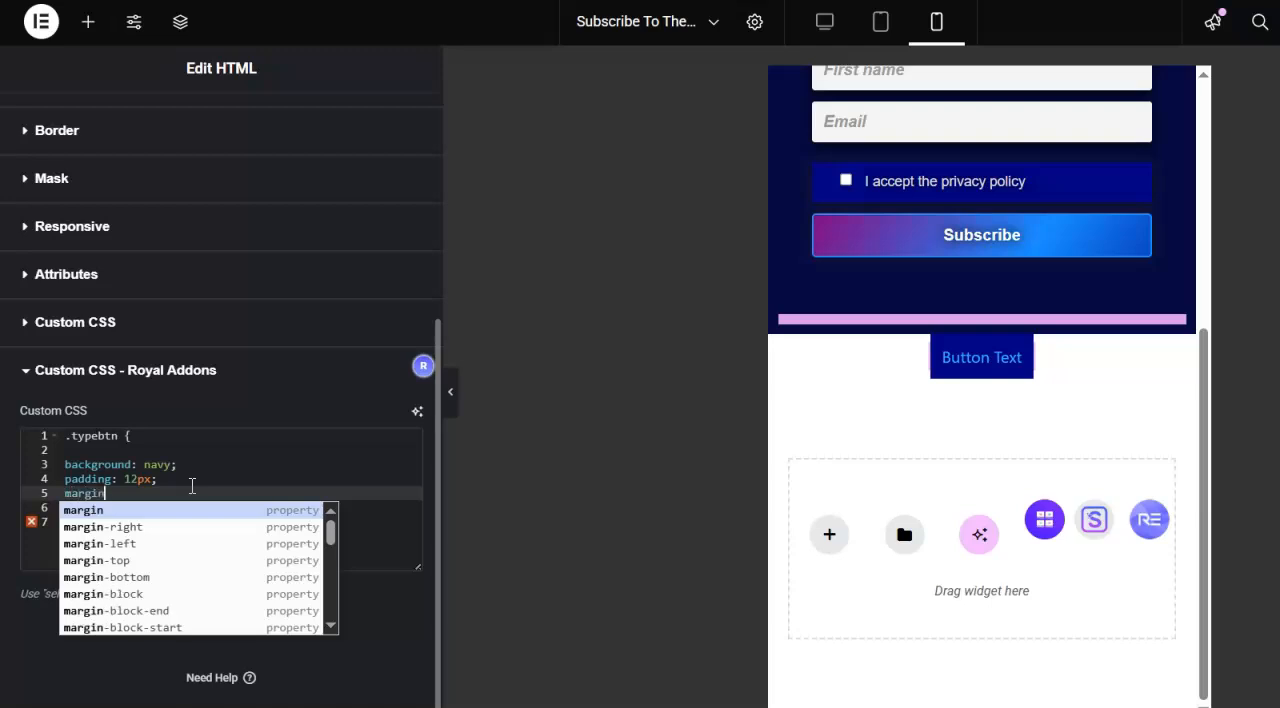
{"action": "type", "text": "-top"}
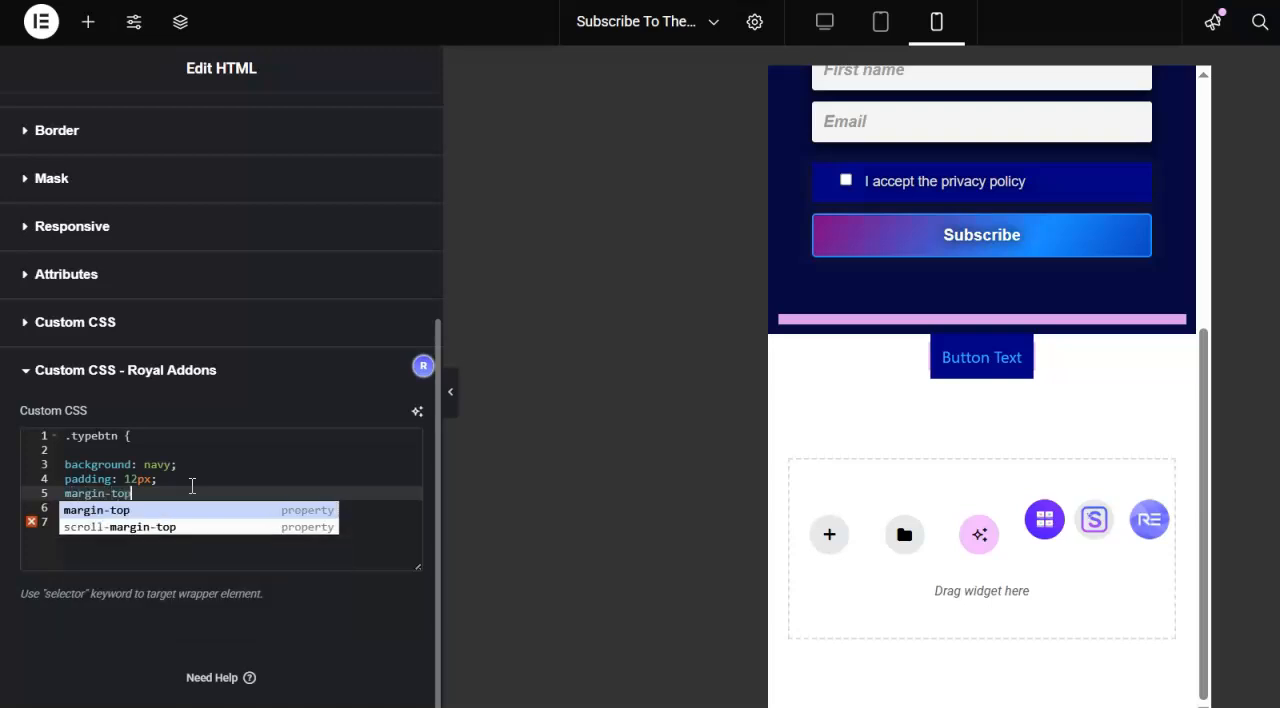
{"action": "type", "text": ":"}
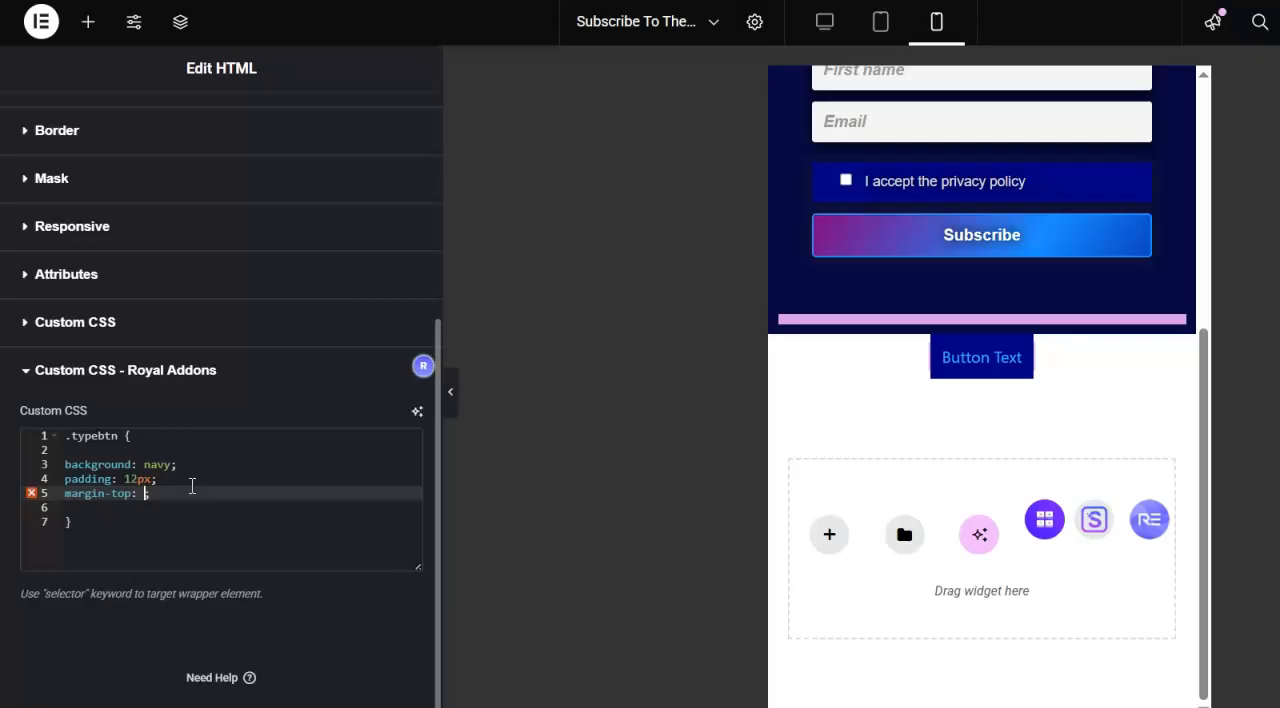
{"action": "type", "text": " 12px;"}
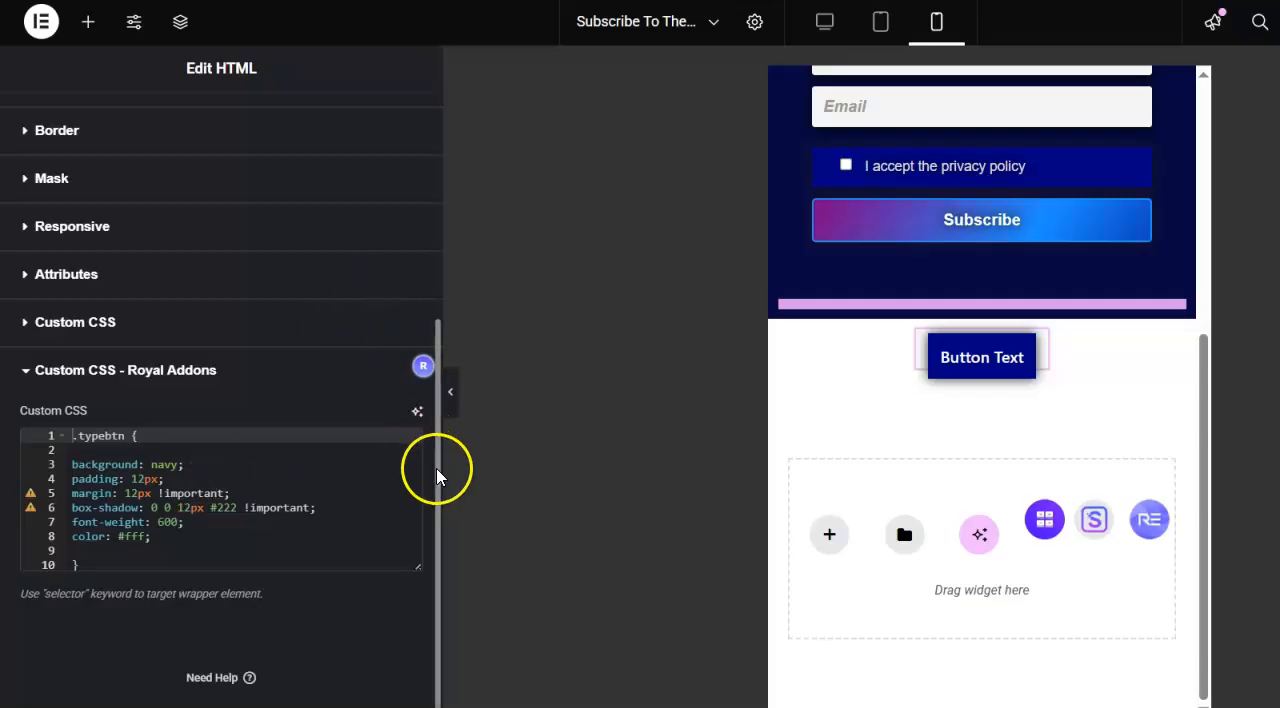
{"action": "left_click_drag", "start_coordinate": [437, 474], "coordinate": [426, 191]}
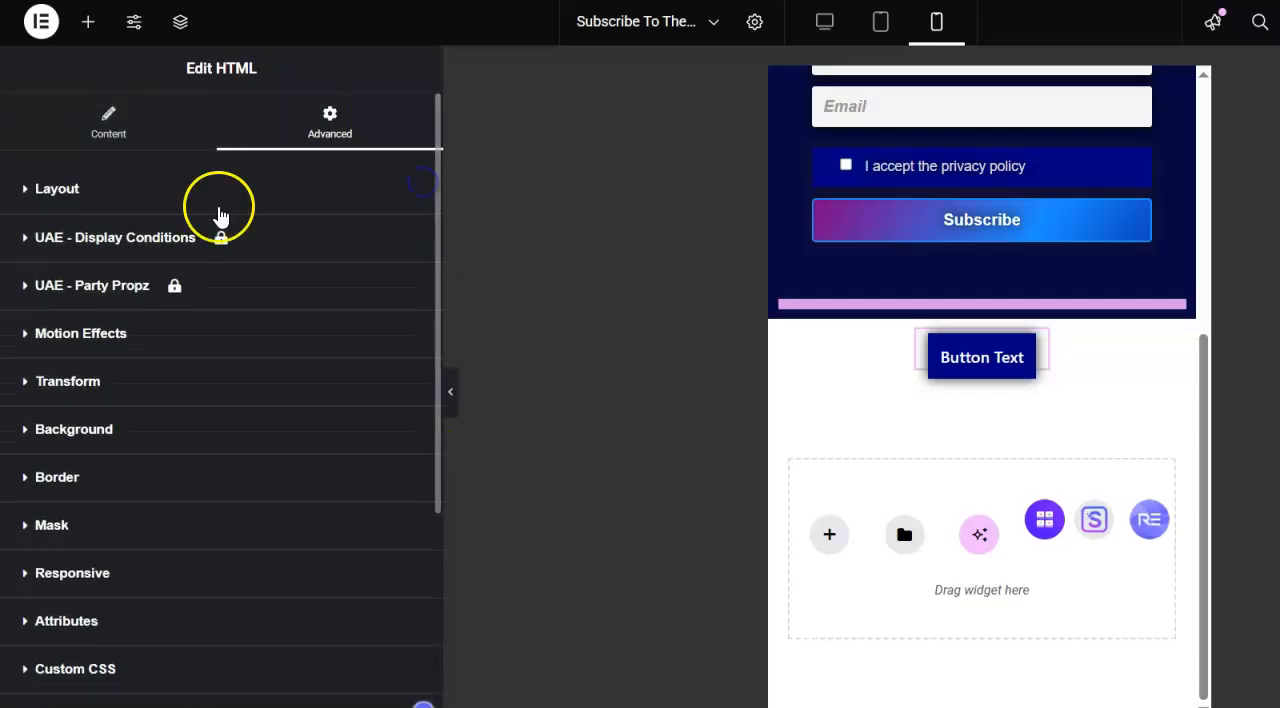
{"action": "left_click", "coordinate": [77, 198]}
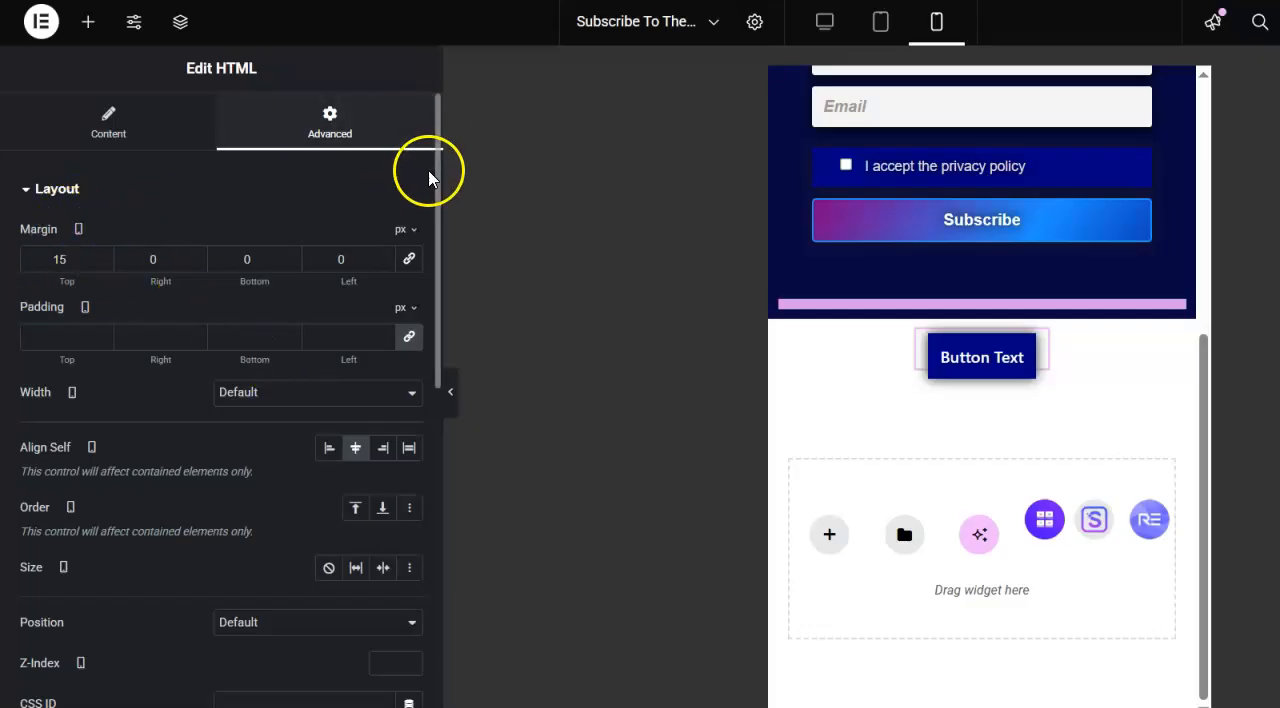
{"action": "left_click_drag", "start_coordinate": [437, 201], "coordinate": [455, 600]}
{"action": "scroll", "coordinate": [286, 594], "scroll_direction": "up", "scroll_amount": 3}
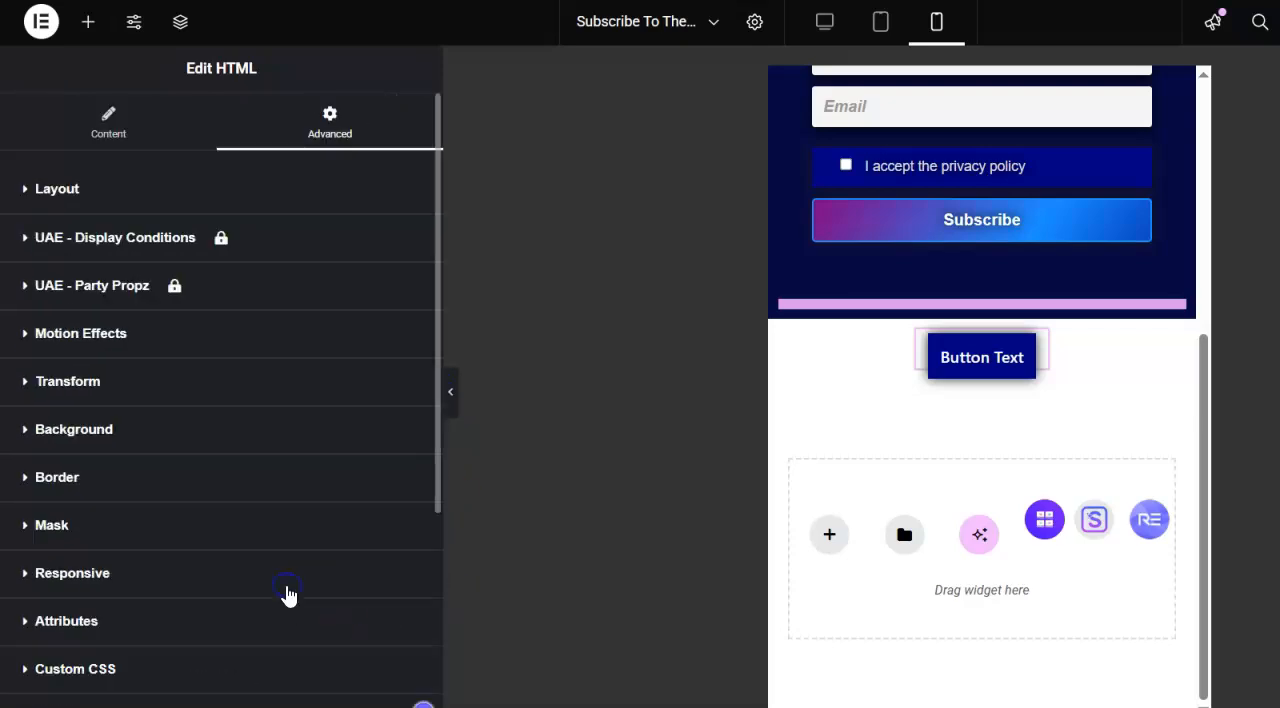
- Add a .typebtn:hover rule containing background: violet; below the .typebtn rule in the Royal Addons custom CSS, and test it on the button
{"action": "left_click_drag", "start_coordinate": [437, 363], "coordinate": [437, 596]}
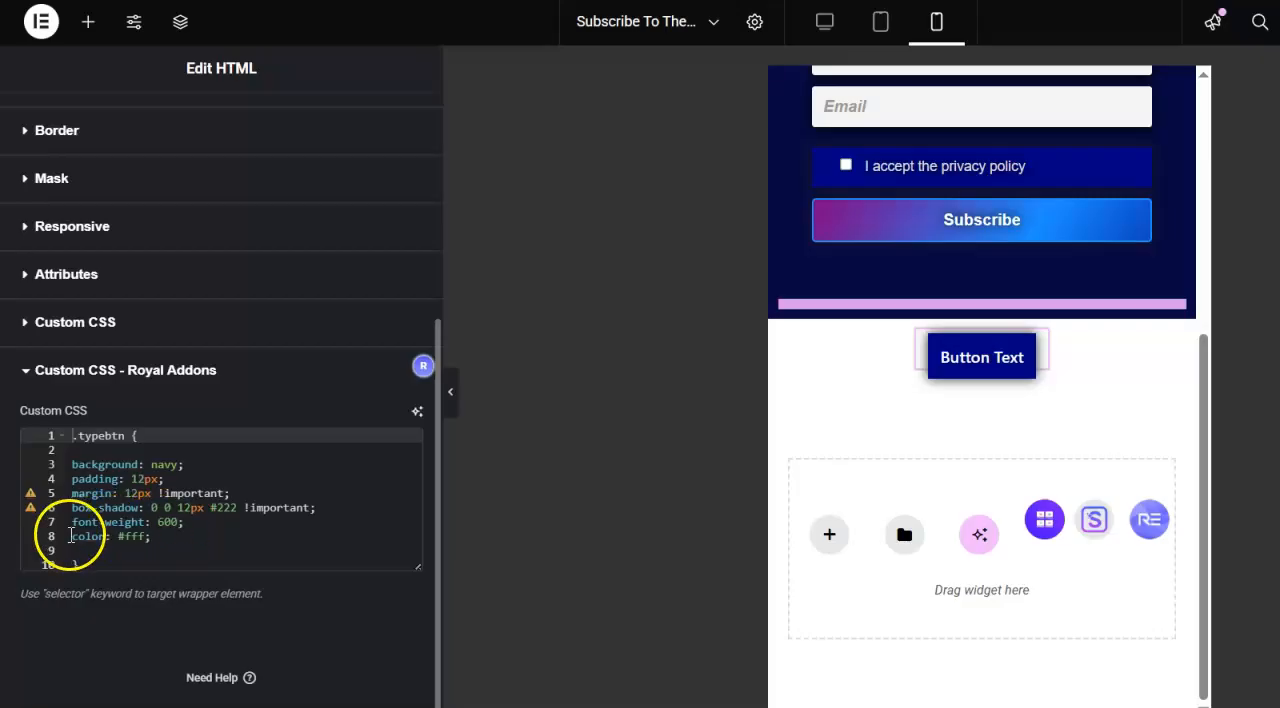
{"action": "left_click", "coordinate": [182, 538]}
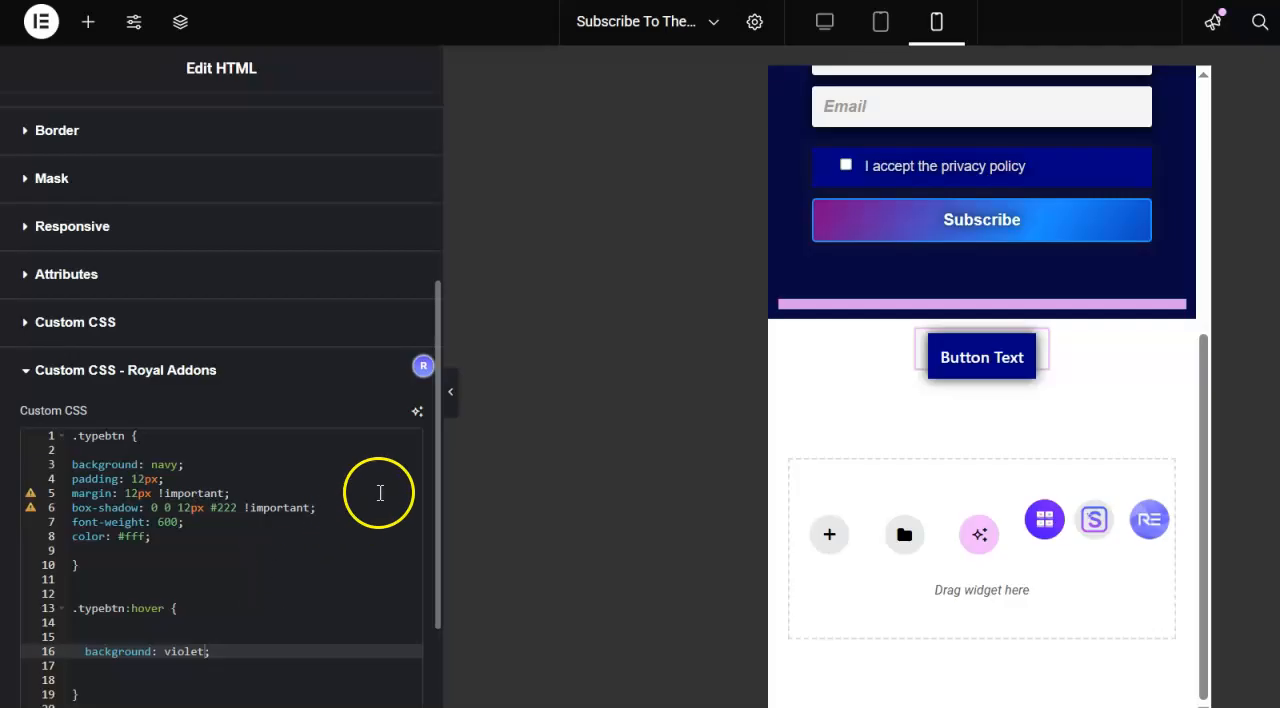
{"action": "scroll", "coordinate": [427, 534], "scroll_direction": "down", "scroll_amount": 1}
{"action": "scroll", "coordinate": [427, 534], "scroll_direction": "down", "scroll_amount": 2}
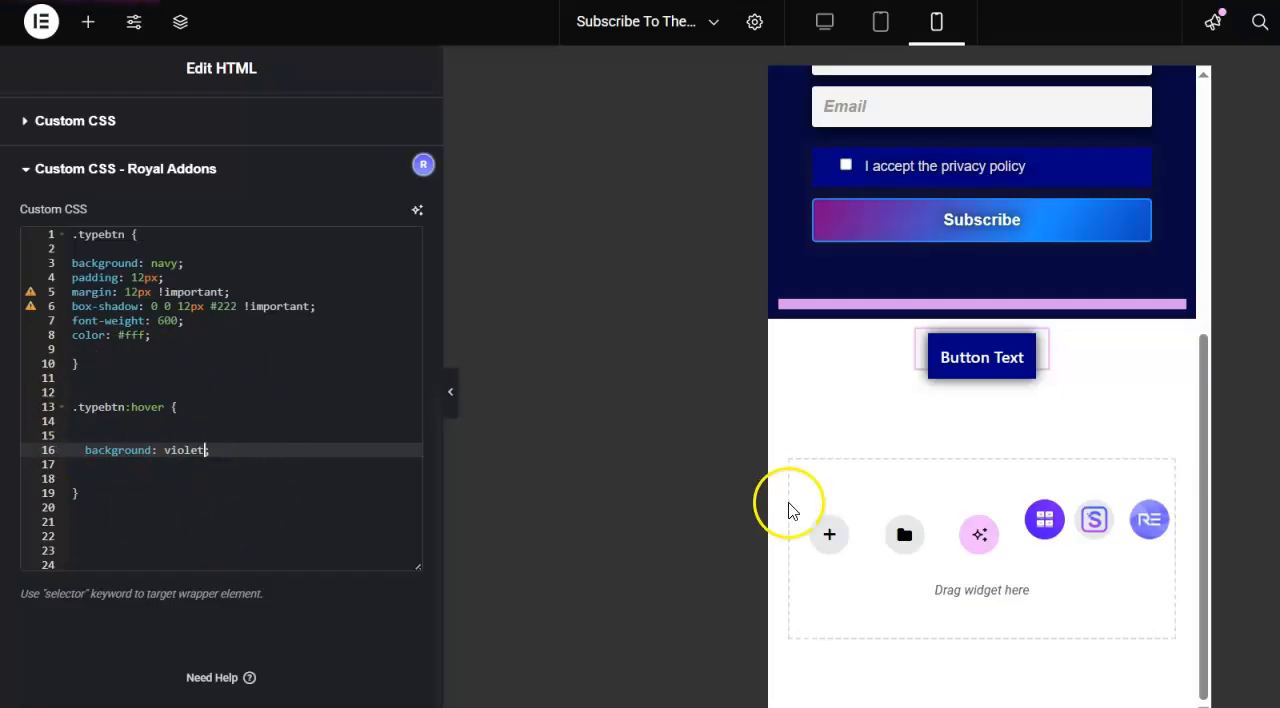
{"action": "mouse_move", "coordinate": [988, 370]}
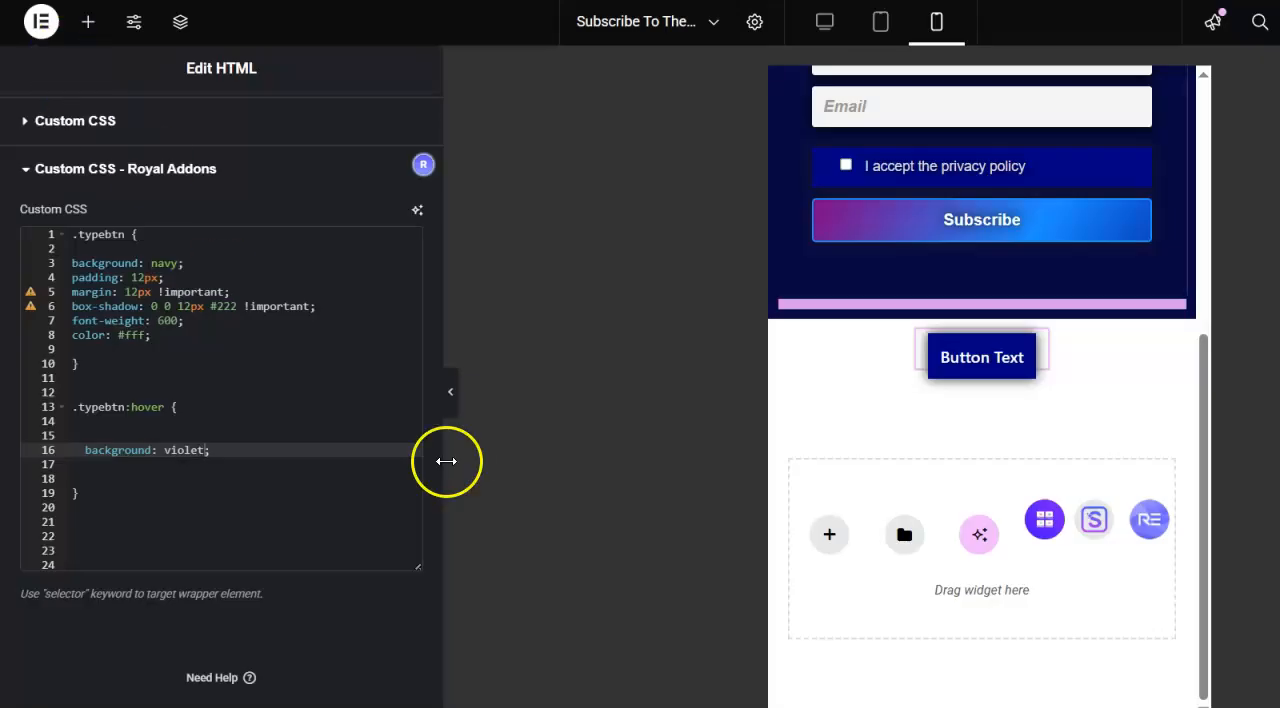
- Review the href address of the typebtn link in the widget's HTML code
{"action": "left_click_drag", "start_coordinate": [437, 580], "coordinate": [431, 184]}
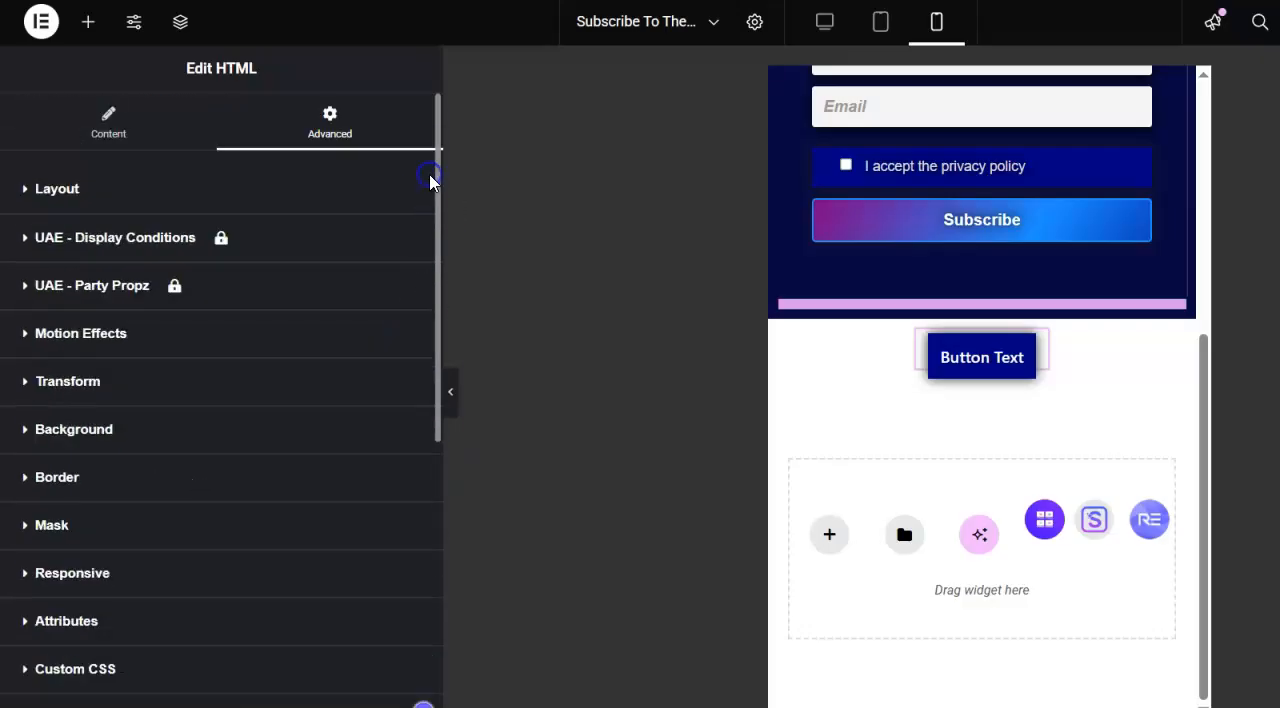
{"action": "left_click", "coordinate": [123, 134]}
{"action": "left_click", "coordinate": [185, 318]}
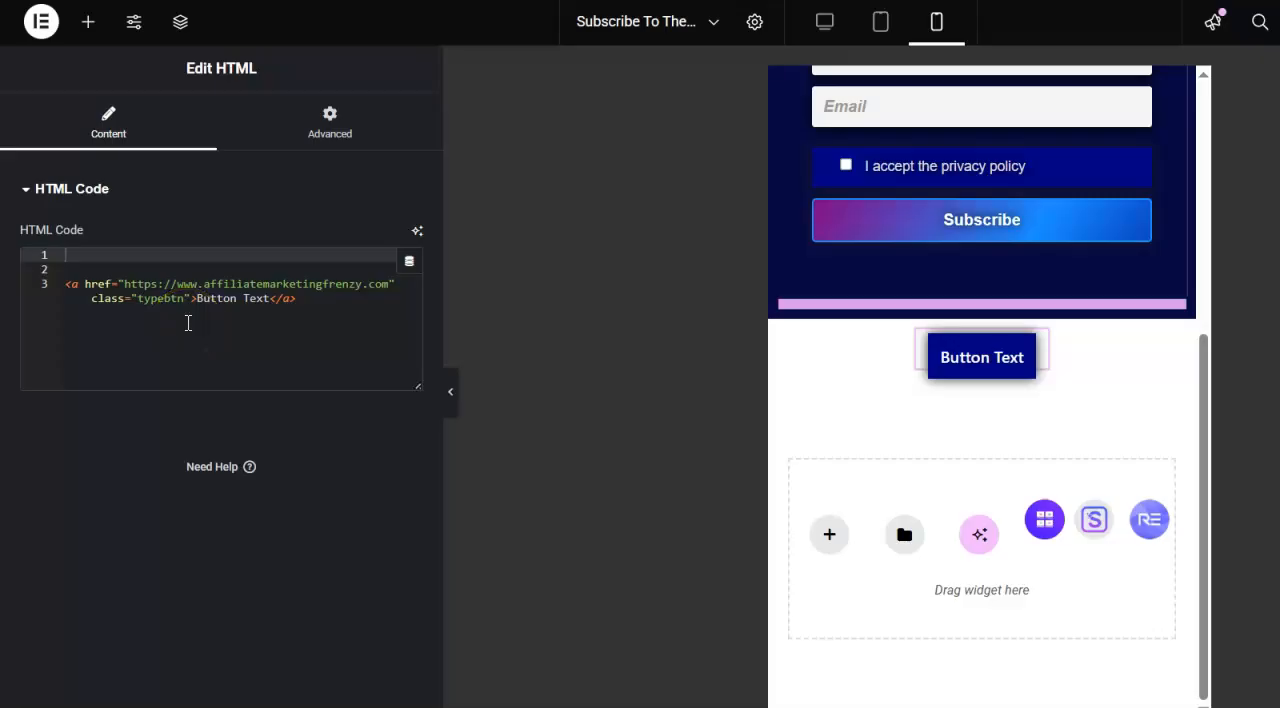
{"action": "left_click_drag", "start_coordinate": [124, 285], "coordinate": [391, 284]}
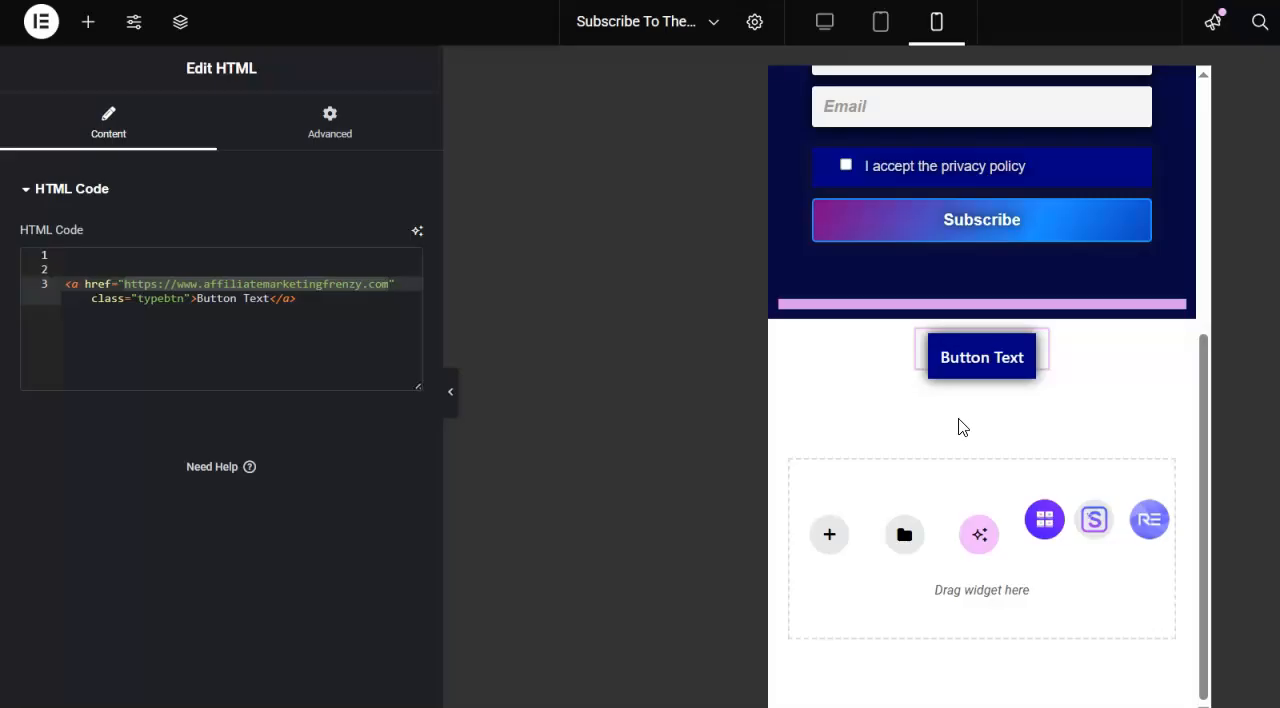
{"action": "left_click", "coordinate": [323, 342]}
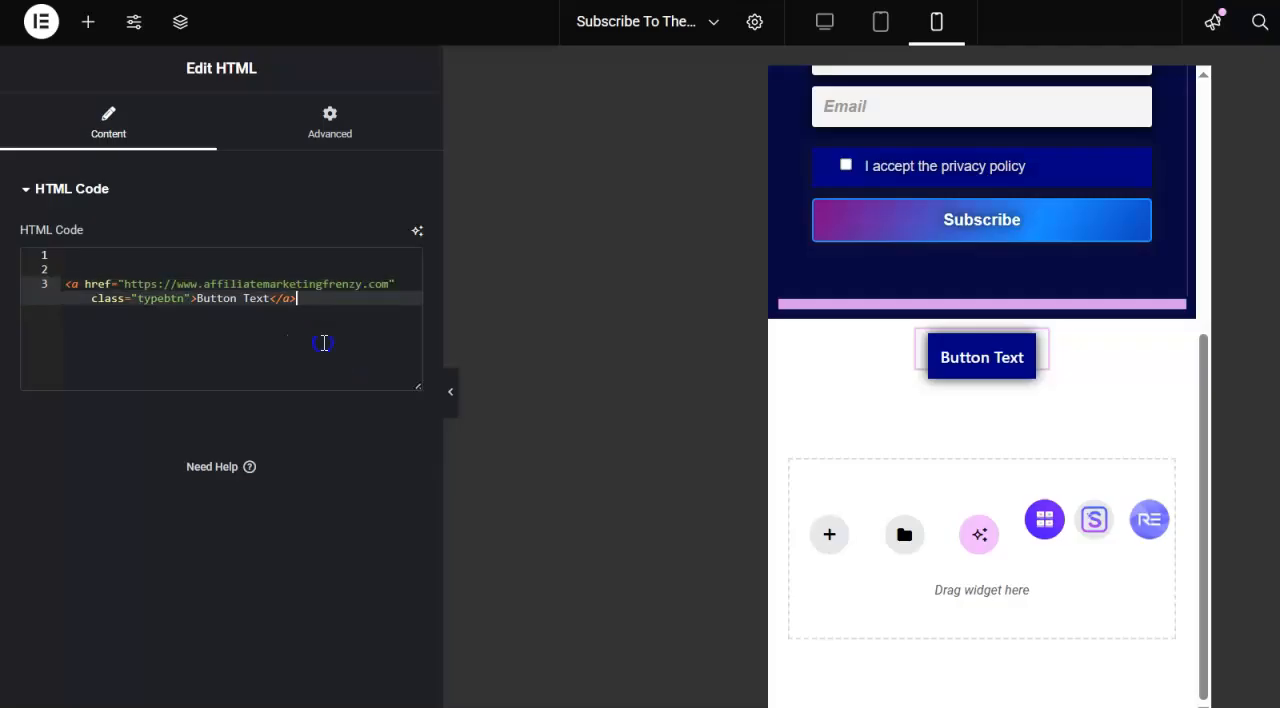